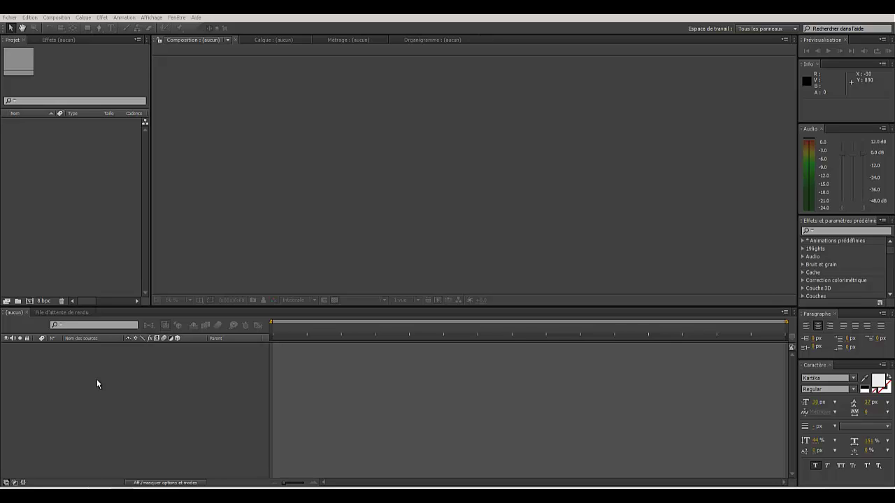
Import streets-stone-wall-graffiti.jpg from the tex folder into the project and create a composition from it.
{"action": "left_click", "coordinate": [53, 488]}
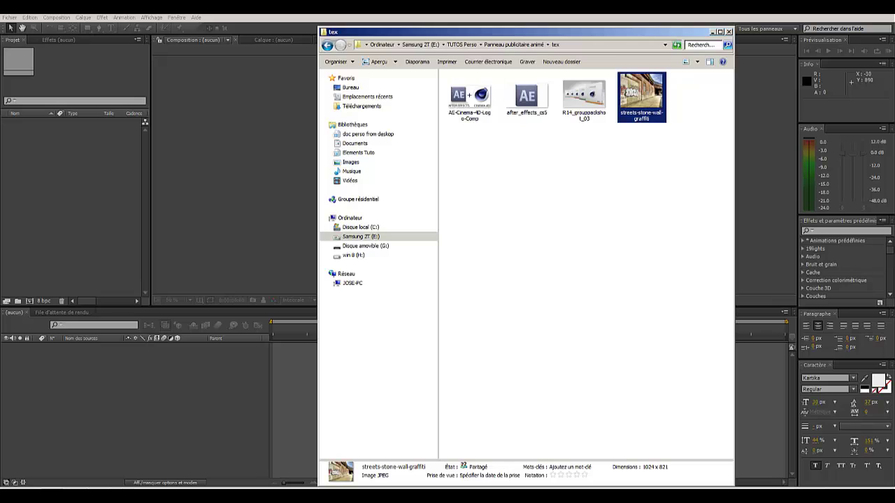
{"action": "left_click_drag", "start_coordinate": [637, 104], "coordinate": [81, 180]}
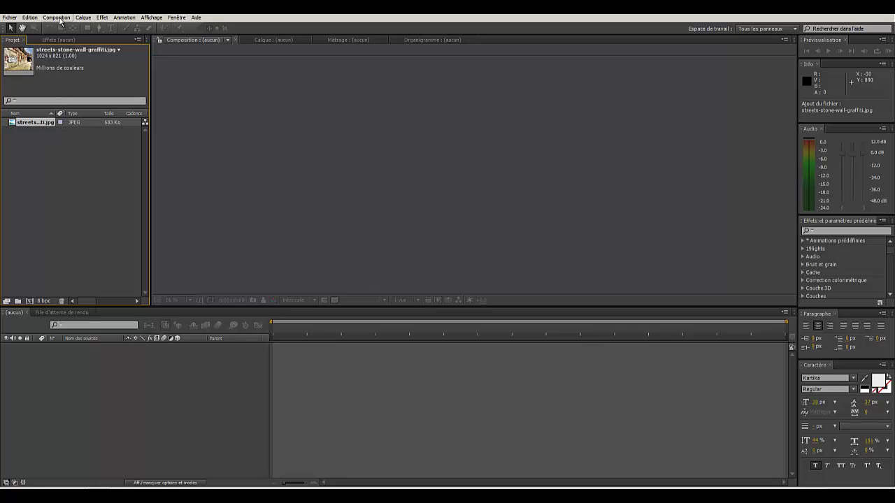
{"action": "left_click_drag", "start_coordinate": [36, 125], "coordinate": [33, 248]}
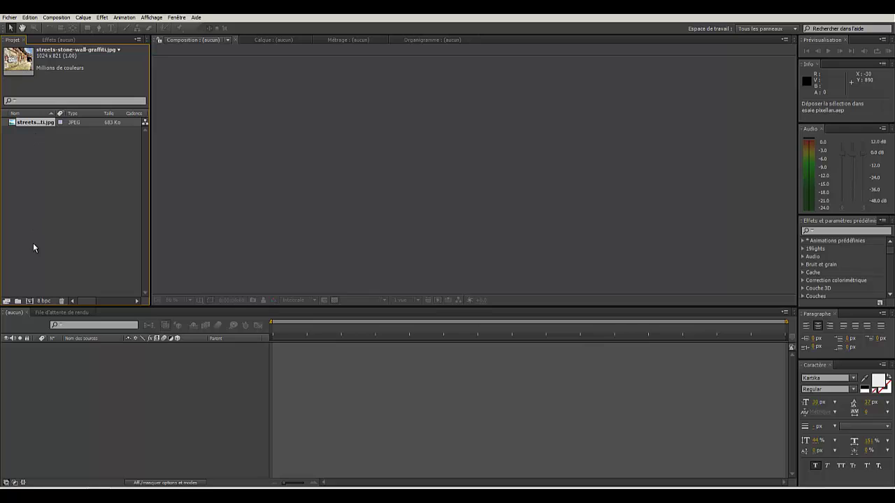
{"action": "left_click_drag", "start_coordinate": [31, 291], "coordinate": [30, 302]}
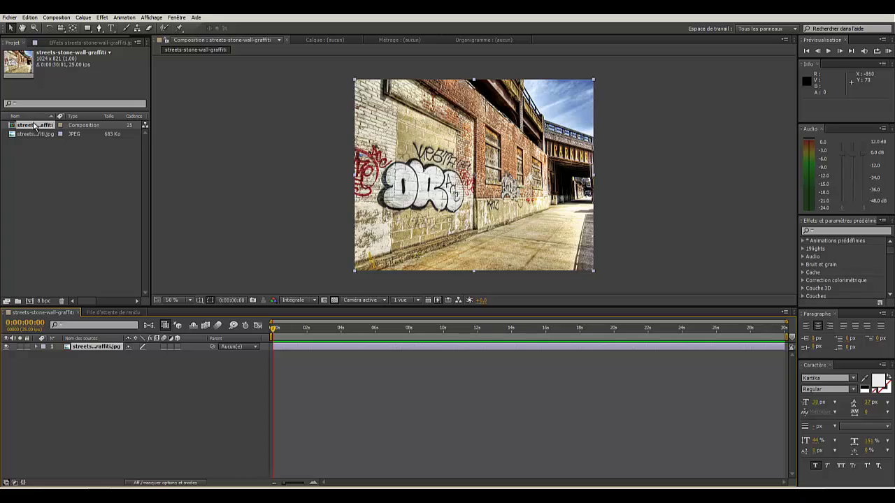
Check the size, frame rate and duration in the graffiti wall composition's settings.
{"action": "left_click", "coordinate": [37, 160]}
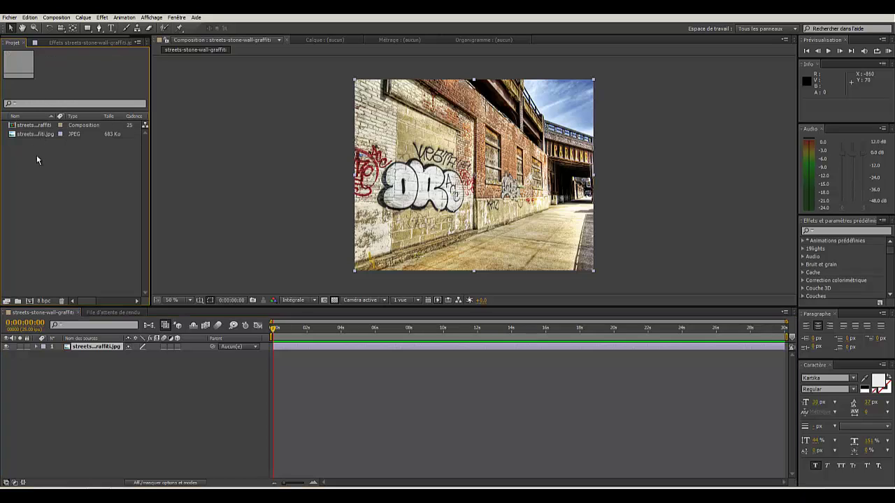
{"action": "left_click", "coordinate": [36, 126]}
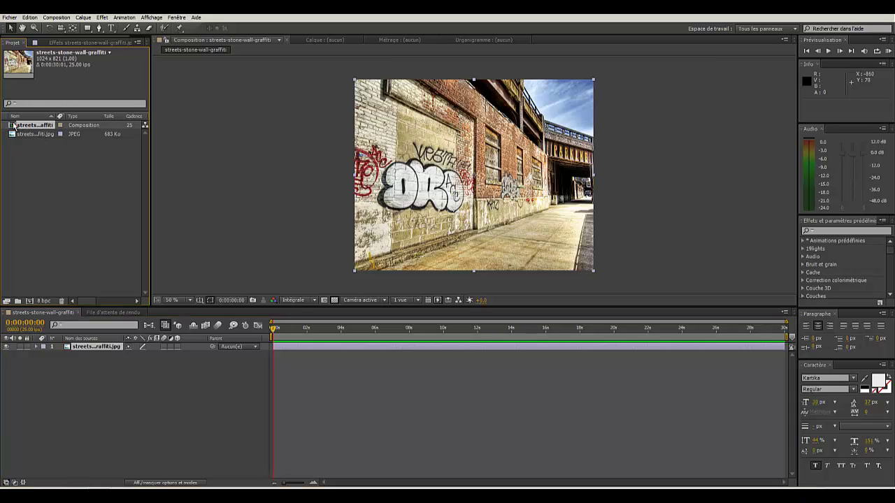
{"action": "left_click", "coordinate": [61, 19]}
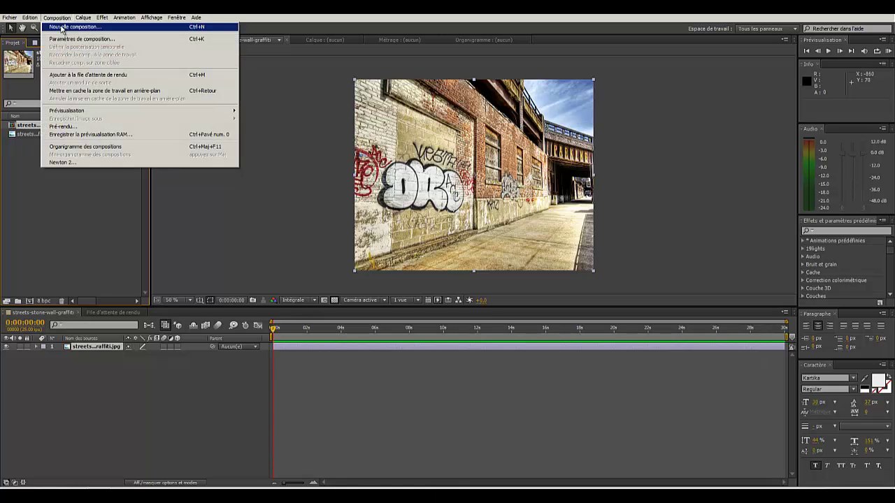
{"action": "left_click", "coordinate": [70, 38]}
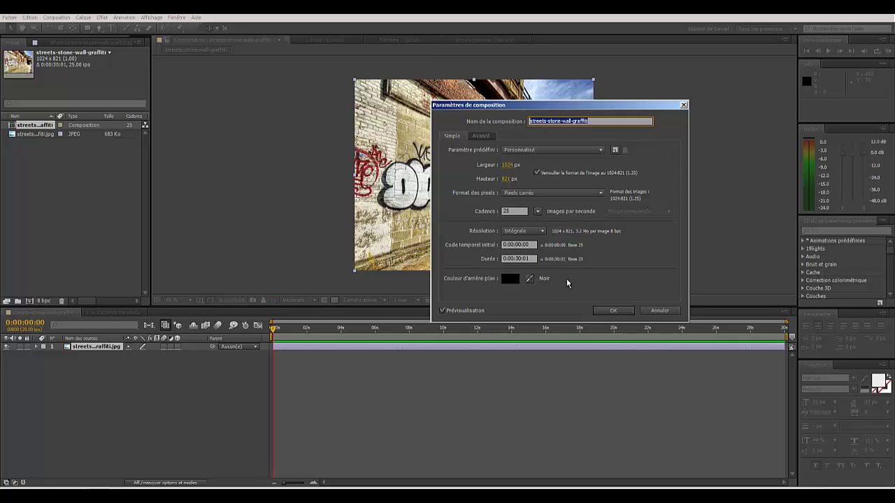
{"action": "left_click", "coordinate": [610, 311]}
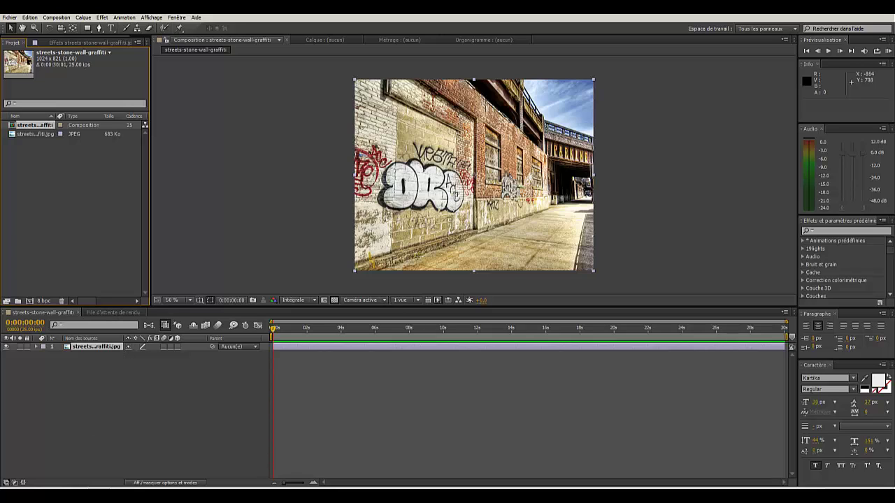
Import the still images 01, 02 and 03 from the RENDU C4D "Images fixes" folder into the project.
{"action": "key", "text": "alt+Tab"}
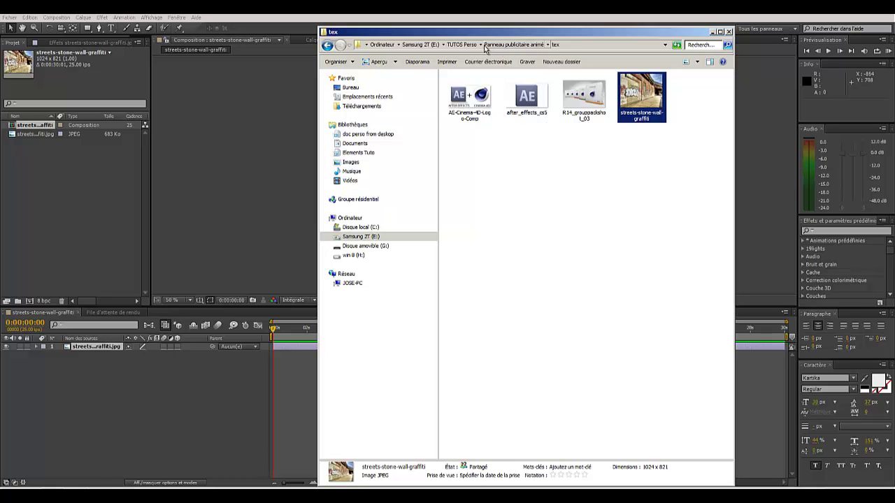
{"action": "left_click", "coordinate": [464, 45]}
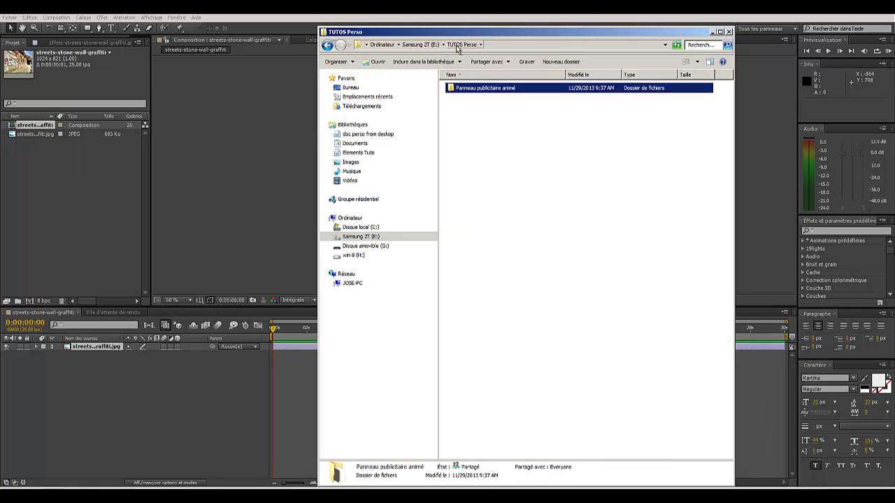
{"action": "double_click", "coordinate": [471, 89]}
{"action": "double_click", "coordinate": [469, 98]}
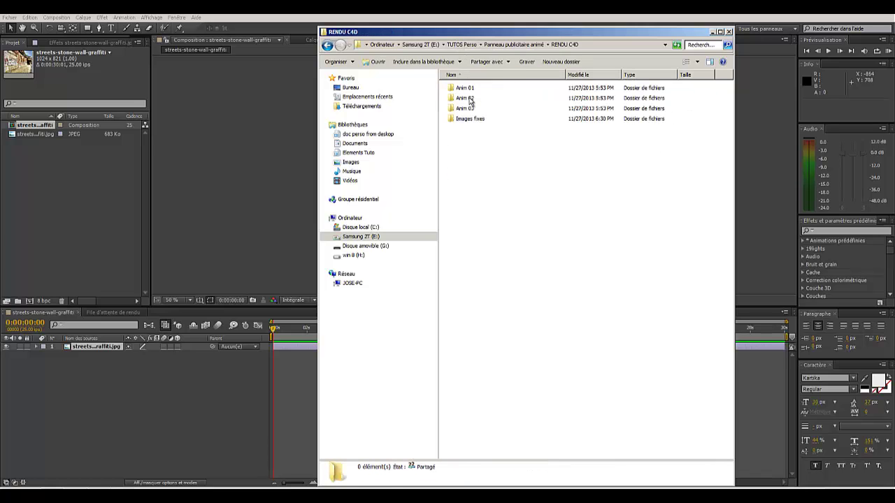
{"action": "double_click", "coordinate": [458, 118]}
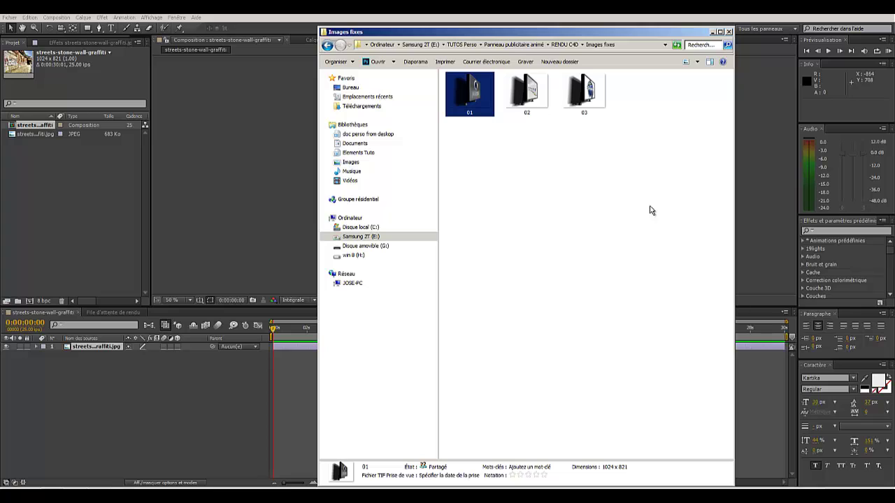
{"action": "left_click", "coordinate": [499, 180]}
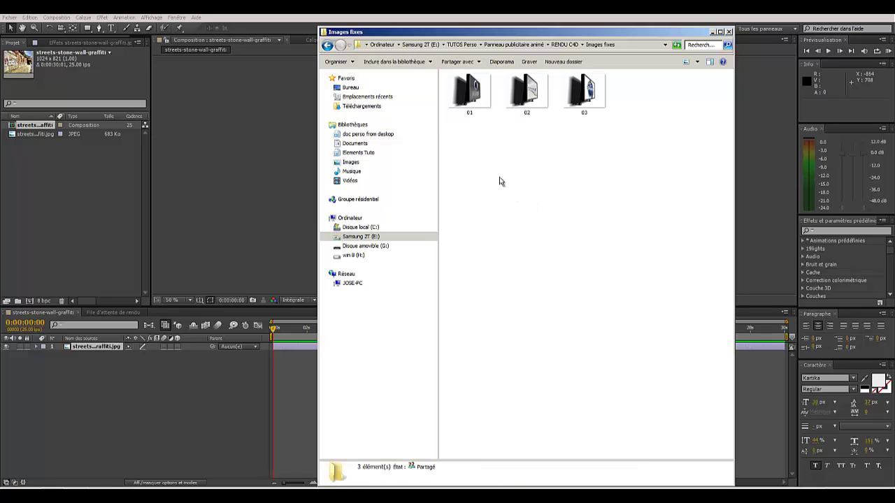
{"action": "left_click_drag", "start_coordinate": [456, 131], "coordinate": [596, 105]}
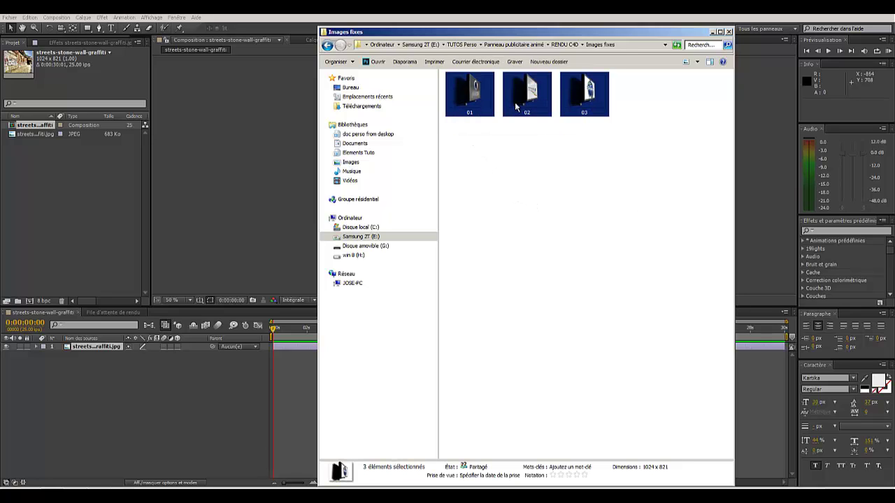
{"action": "left_click_drag", "start_coordinate": [518, 109], "coordinate": [111, 181]}
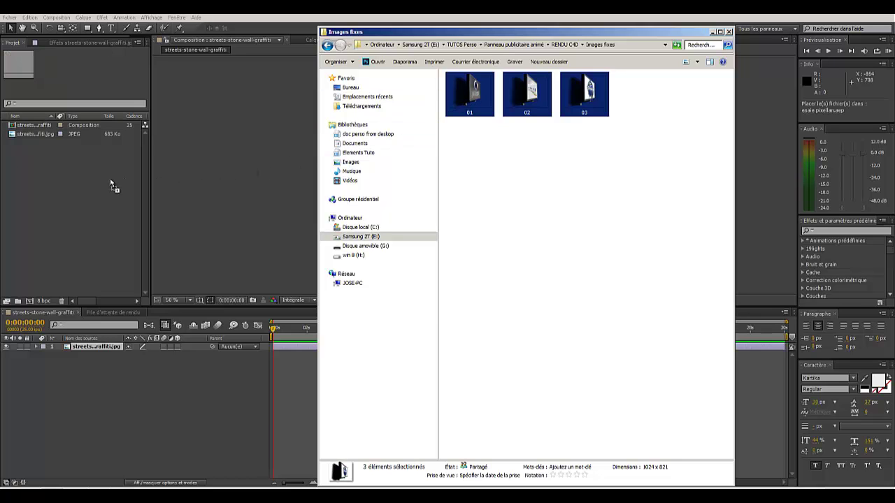
{"action": "left_click_drag", "start_coordinate": [38, 184], "coordinate": [38, 183]}
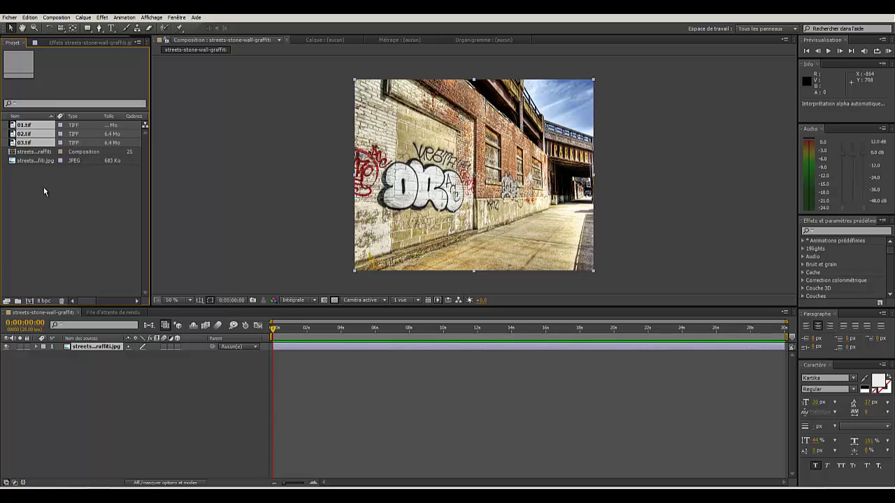
{"action": "left_click", "coordinate": [43, 186]}
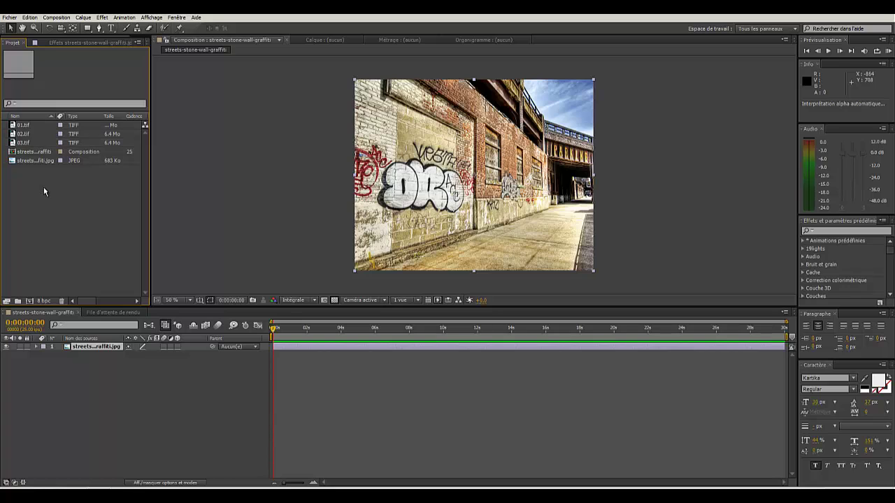
Using multiple-file import, bring in the RENDU C4D Anim 01 frames as a TIFF sequence starting at 01_anim0099, with premultiplied alpha on black.
{"action": "left_click", "coordinate": [10, 17]}
{"action": "mouse_move", "coordinate": [13, 121]}
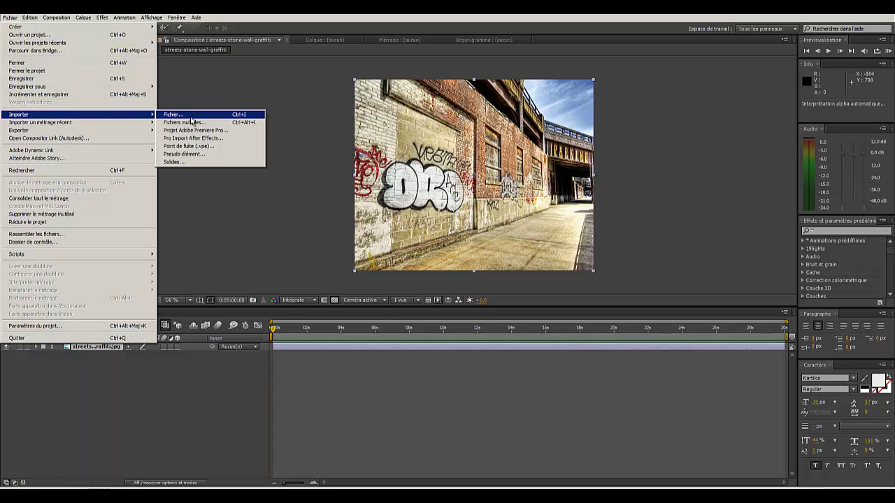
{"action": "left_click", "coordinate": [200, 123]}
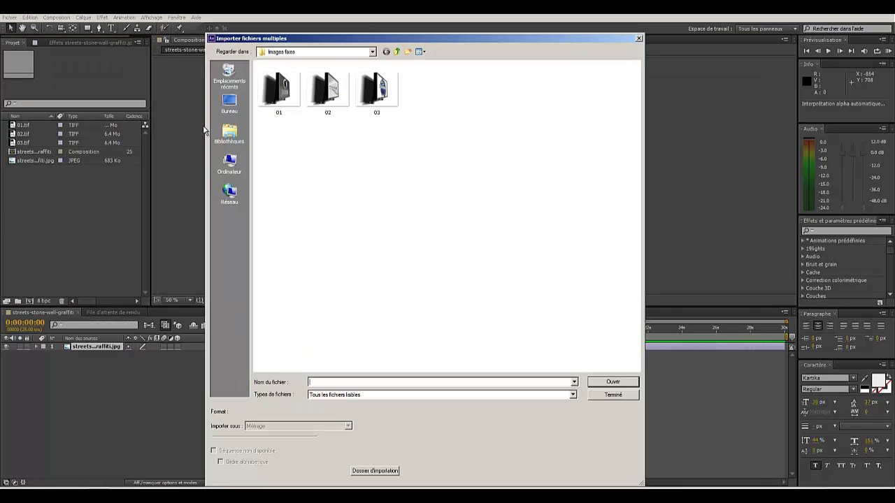
{"action": "left_click", "coordinate": [373, 53]}
{"action": "left_click", "coordinate": [372, 53]}
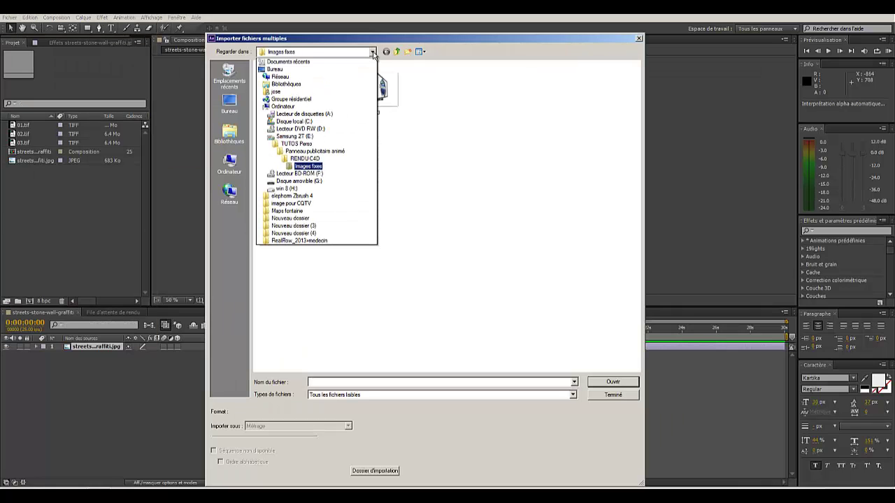
{"action": "left_click", "coordinate": [314, 159]}
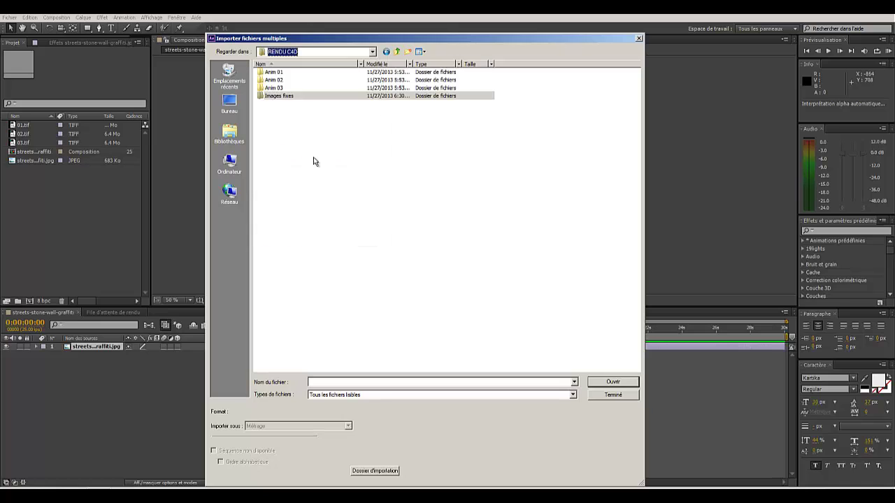
{"action": "left_click", "coordinate": [281, 73]}
{"action": "double_click", "coordinate": [281, 73]}
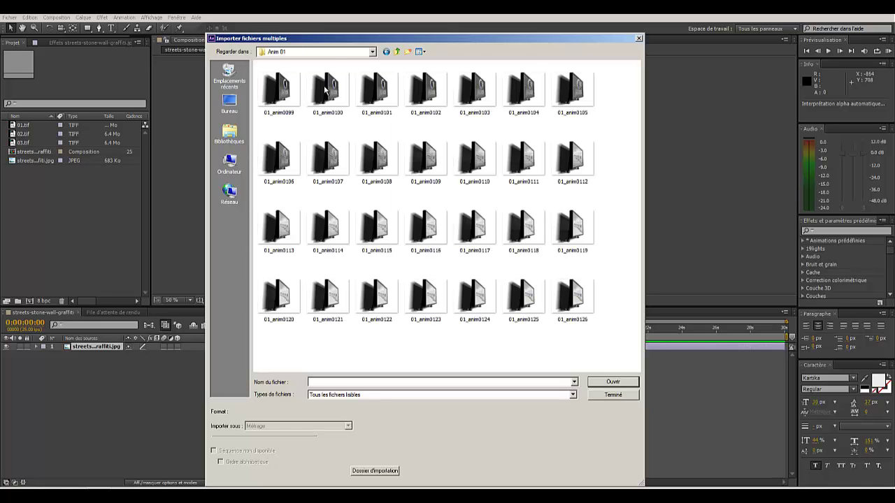
{"action": "left_click", "coordinate": [282, 91]}
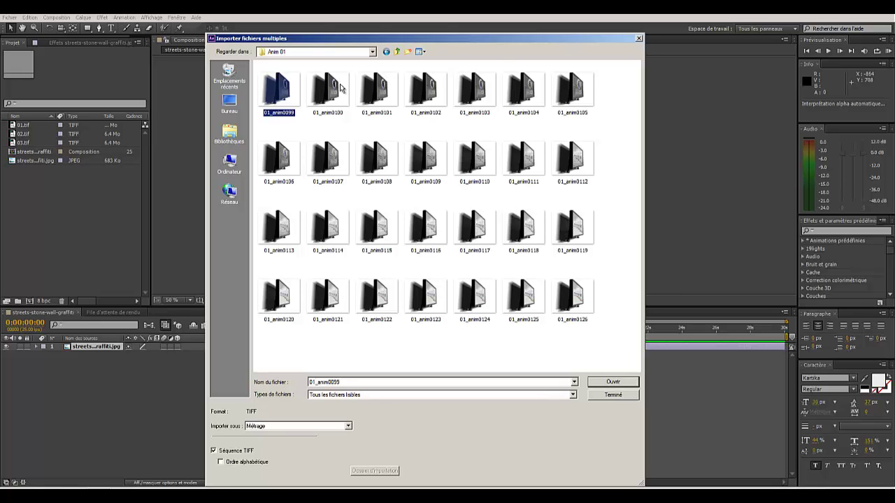
{"action": "left_click", "coordinate": [613, 383]}
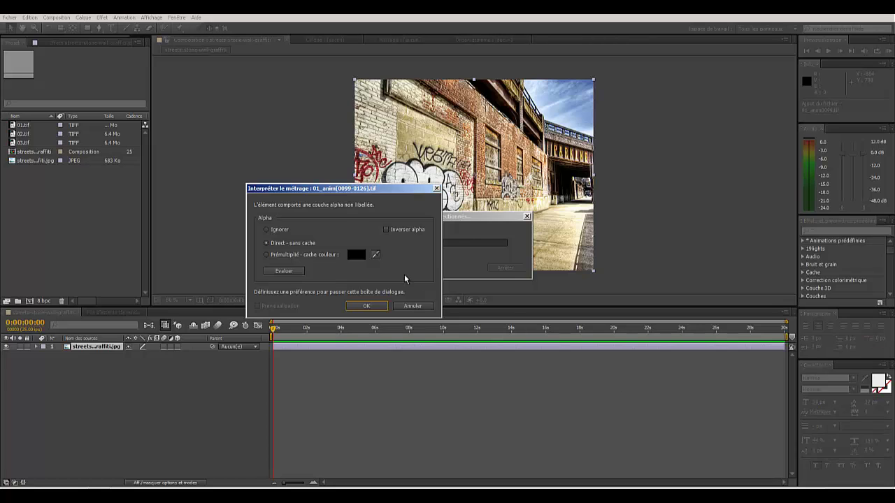
{"action": "left_click", "coordinate": [266, 254]}
{"action": "left_click", "coordinate": [366, 305]}
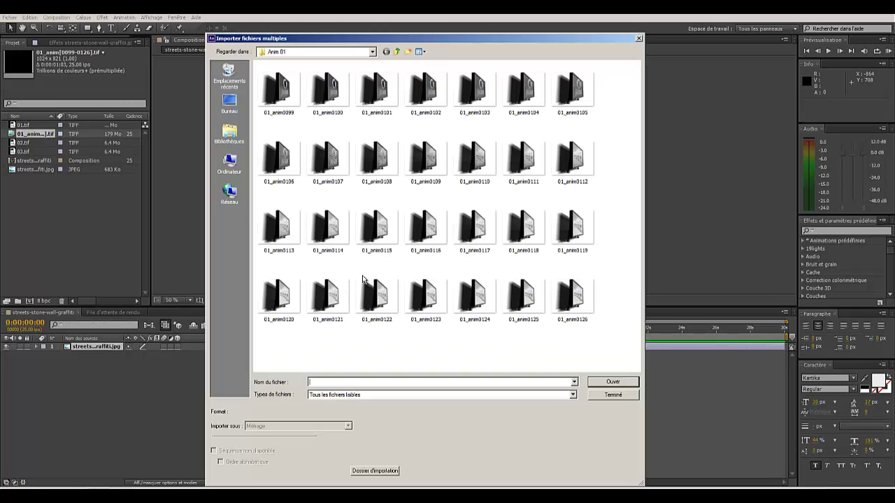
Import the Anim 02 frames as a TIFF sequence starting at 02_anim0249, with premultiplied alpha on black.
{"action": "left_click", "coordinate": [371, 53]}
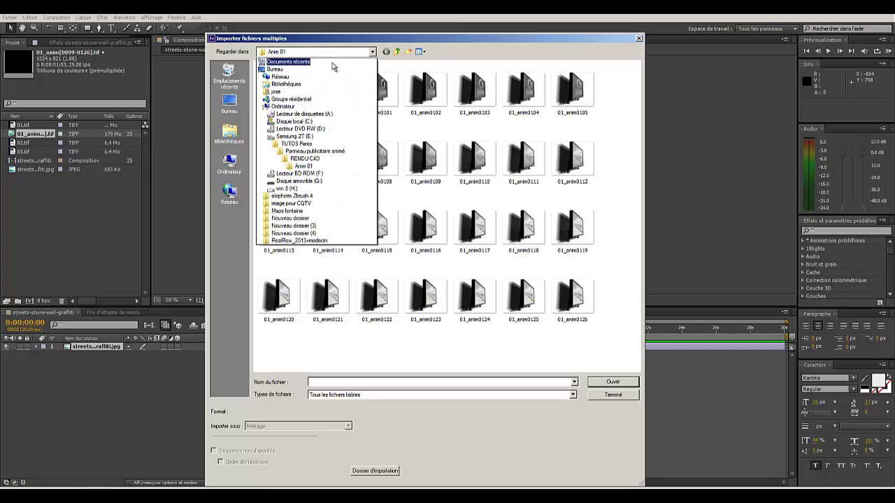
{"action": "left_click", "coordinate": [311, 161]}
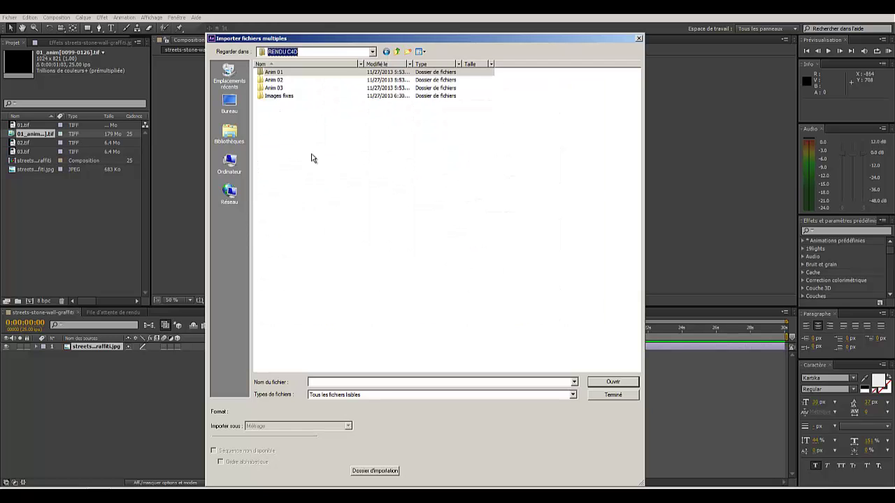
{"action": "double_click", "coordinate": [284, 83]}
{"action": "double_click", "coordinate": [283, 84]}
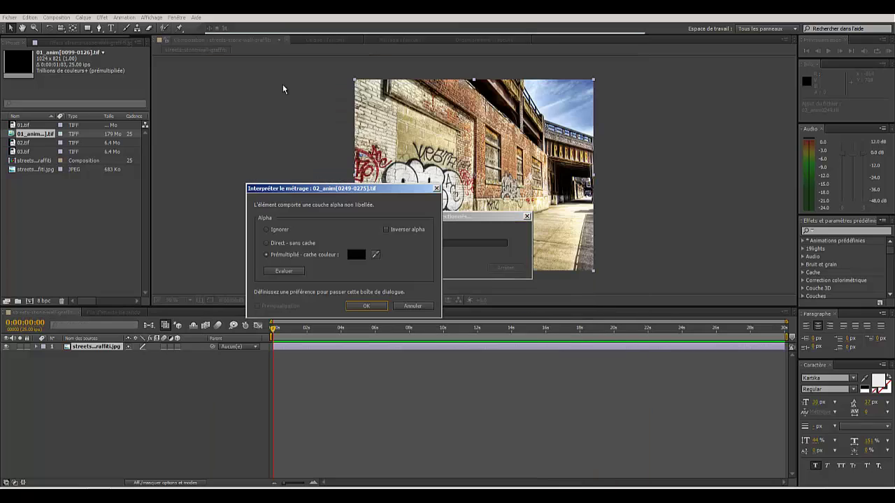
{"action": "left_click", "coordinate": [367, 307]}
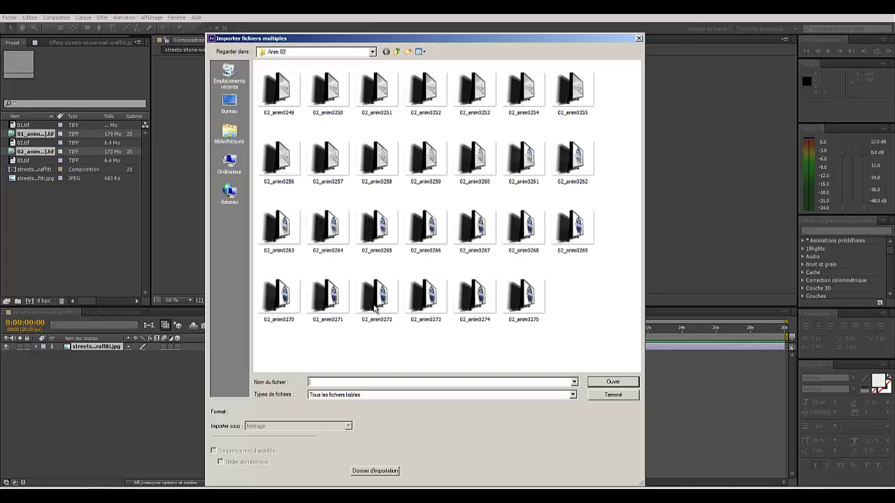
Import the Anim 03 frames as a TIFF sequence starting at 03_anim0400, with premultiplied alpha on black.
{"action": "left_click", "coordinate": [372, 52]}
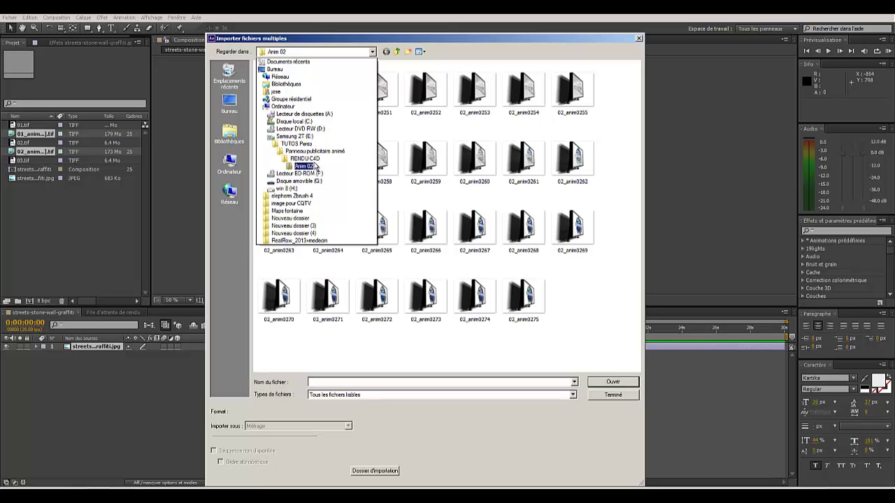
{"action": "left_click", "coordinate": [315, 161]}
{"action": "double_click", "coordinate": [281, 87]}
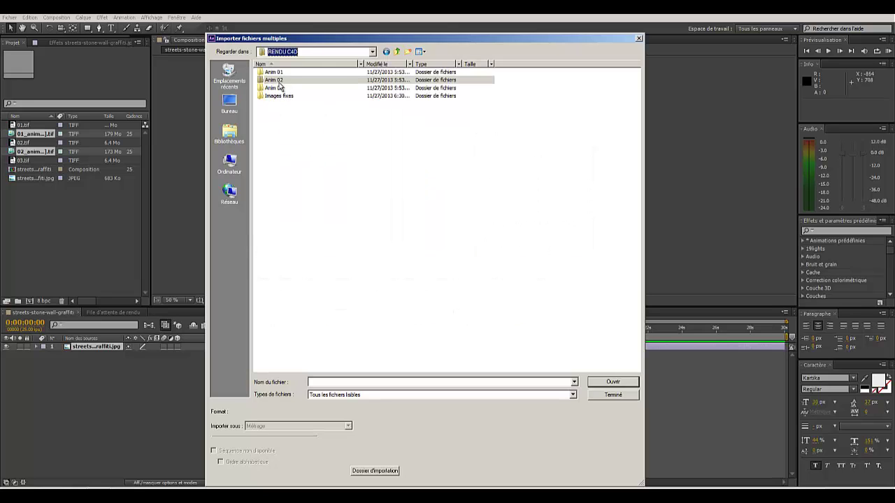
{"action": "left_click", "coordinate": [284, 89]}
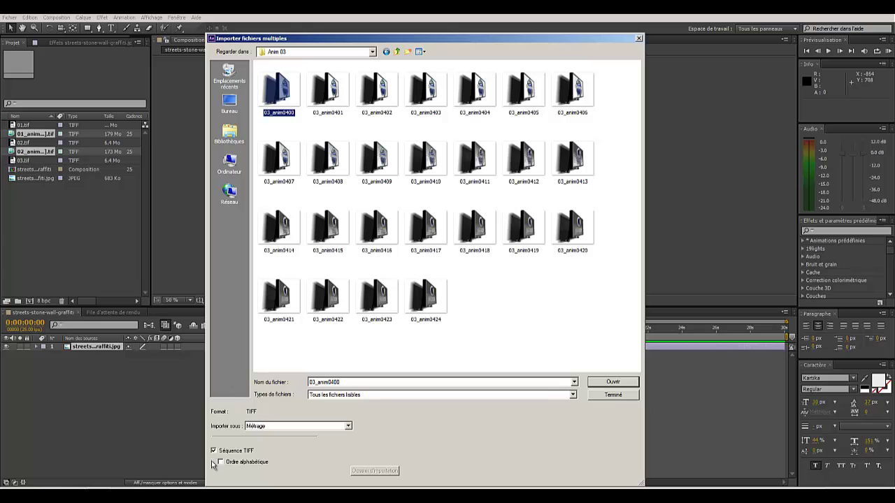
{"action": "left_click", "coordinate": [613, 382]}
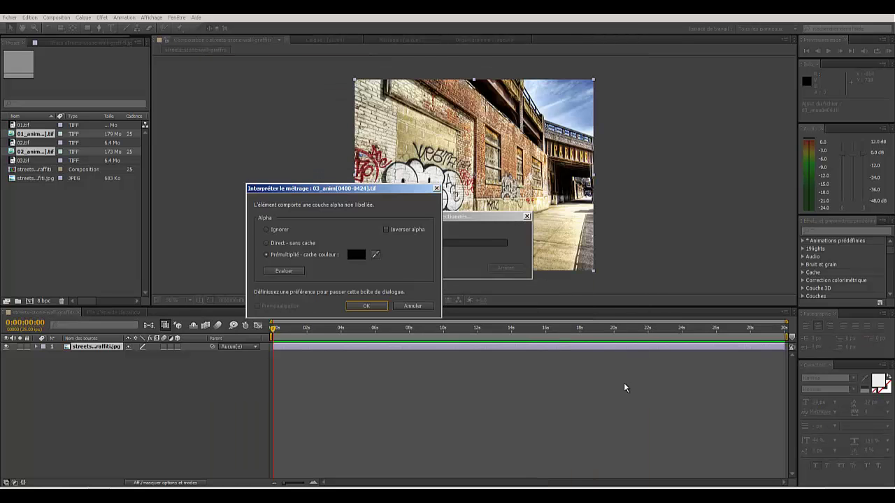
{"action": "left_click", "coordinate": [367, 307]}
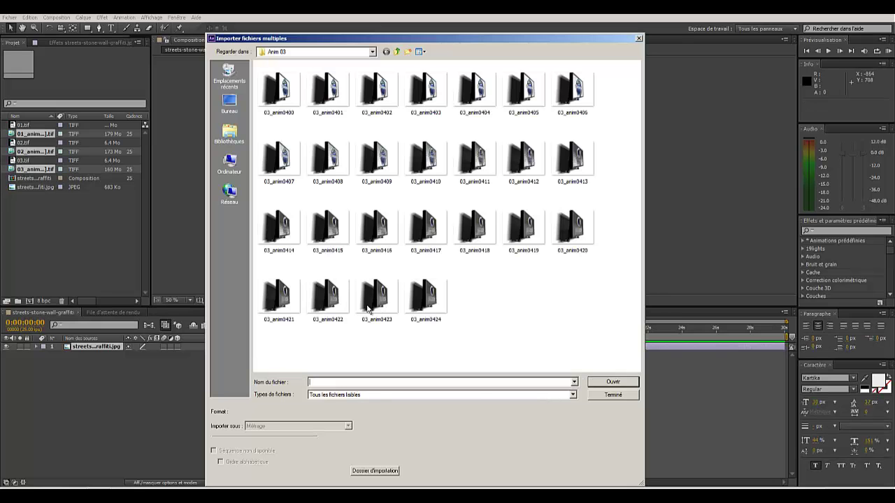
Finish the multiple-file import and add the three stills and three animation sequences to the composition as layers above the wall photo.
{"action": "left_click", "coordinate": [638, 37]}
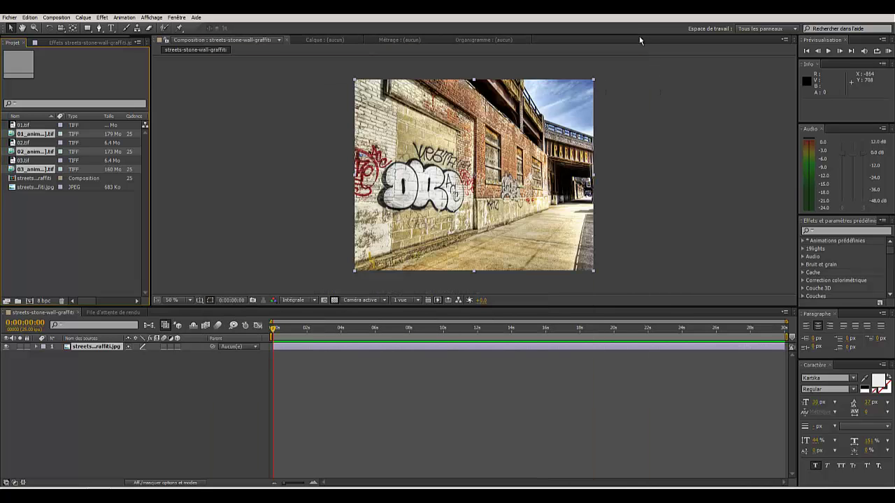
{"action": "left_click", "coordinate": [100, 216]}
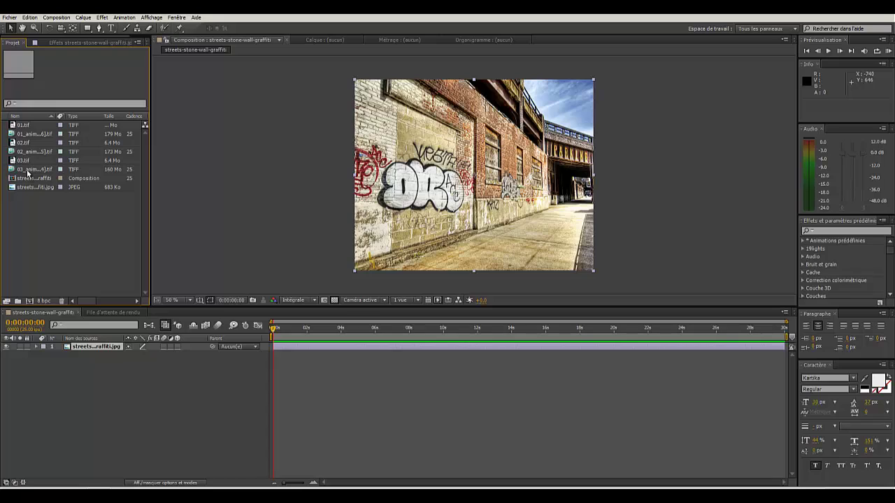
{"action": "double_click", "coordinate": [23, 126]}
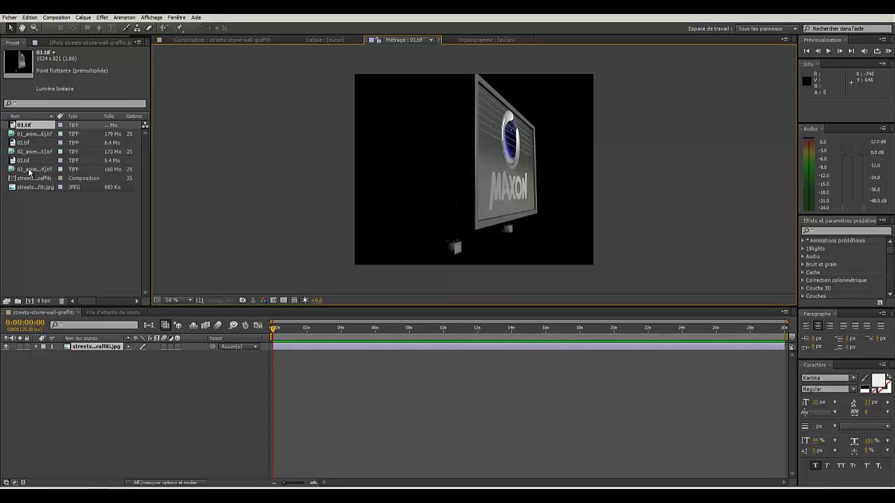
{"action": "double_click", "coordinate": [29, 172], "text": "shift"}
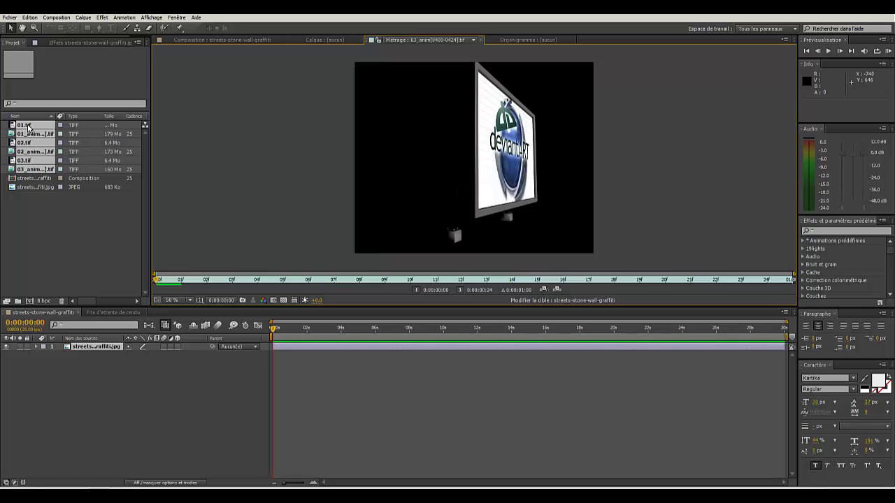
{"action": "left_click_drag", "start_coordinate": [29, 143], "coordinate": [32, 342]}
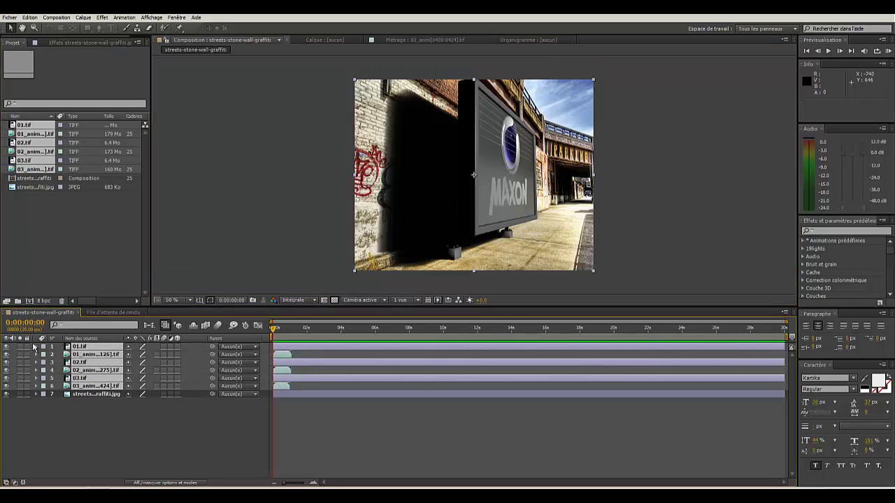
{"action": "left_click", "coordinate": [100, 449]}
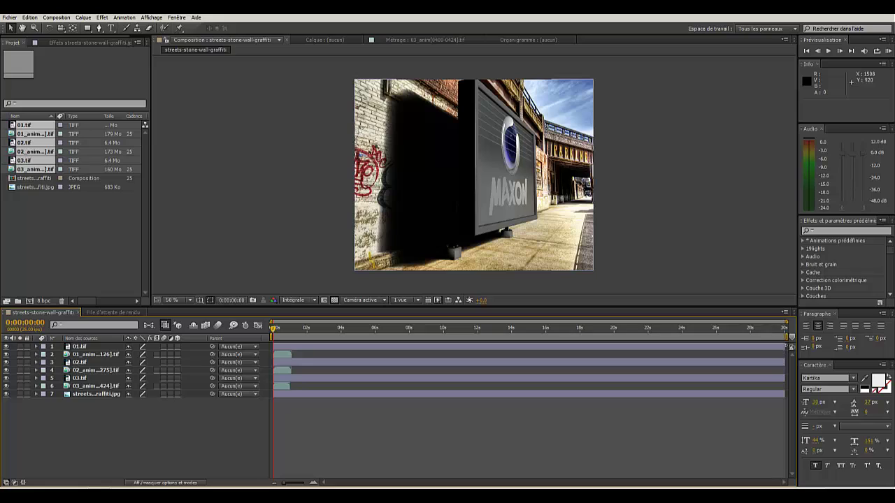
Trim the 01.tif layer to end at 0:00:04:01 and move the 01_anim sequence to start at 0:00:04:02.
{"action": "left_click_drag", "start_coordinate": [788, 346], "coordinate": [341, 346]}
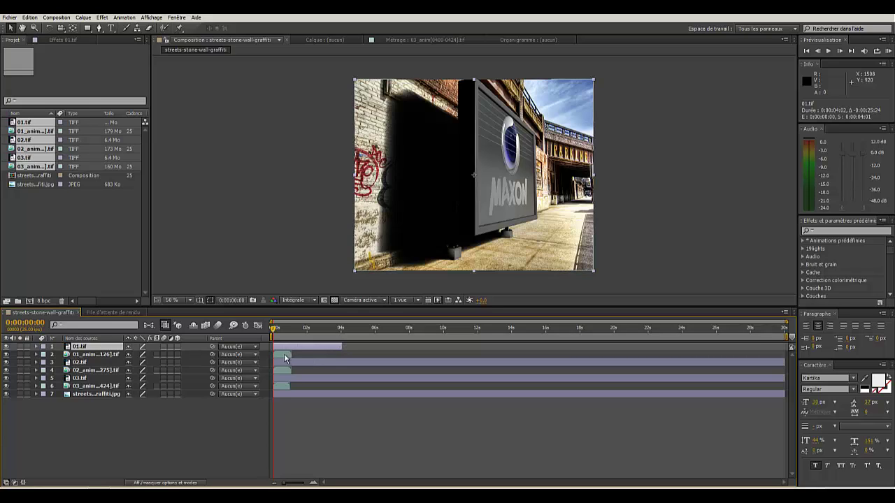
{"action": "left_click_drag", "start_coordinate": [282, 353], "coordinate": [351, 354]}
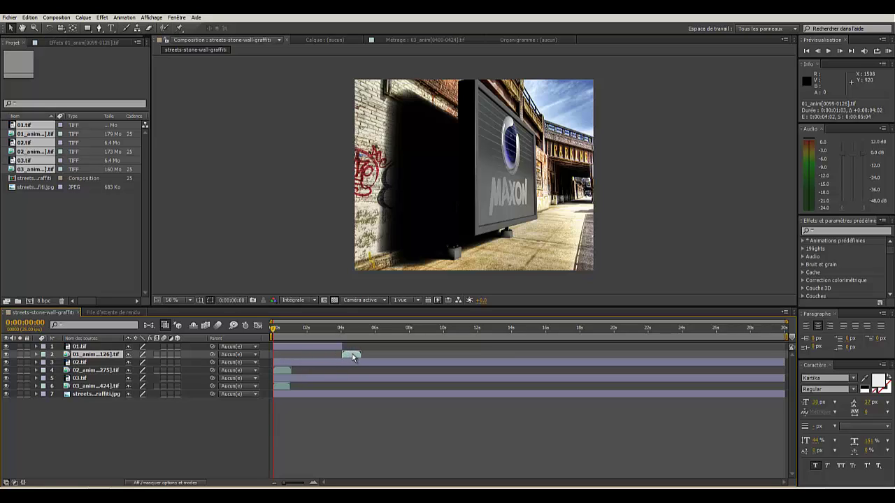
Time-stretch the 01_anim layer to 200% from its in-point and shift its start to 0:00:04:01.
{"action": "right_click", "coordinate": [107, 356]}
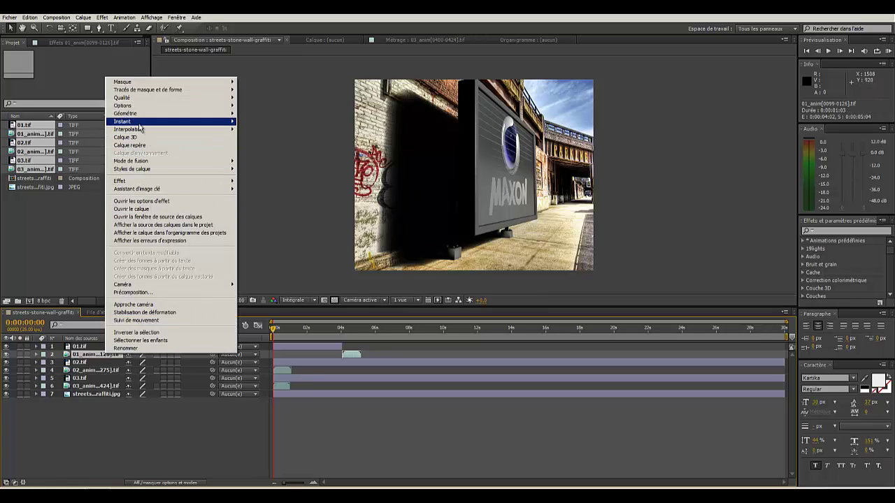
{"action": "mouse_move", "coordinate": [138, 124]}
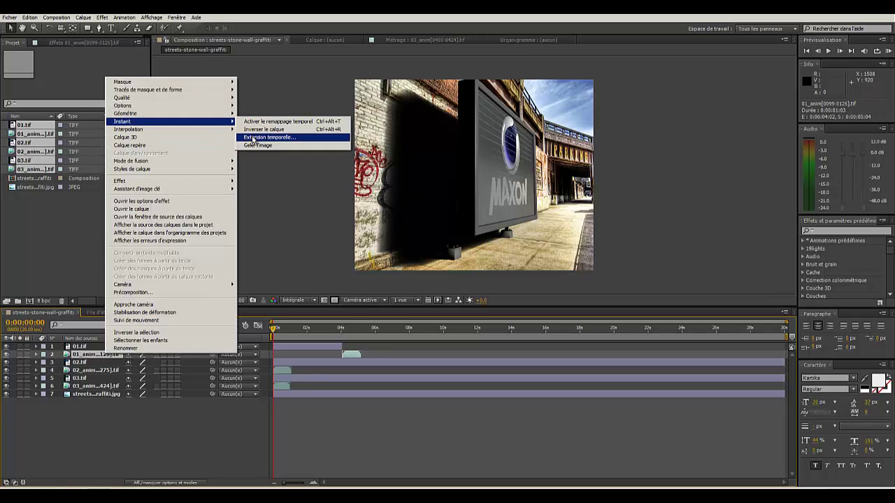
{"action": "left_click", "coordinate": [256, 137]}
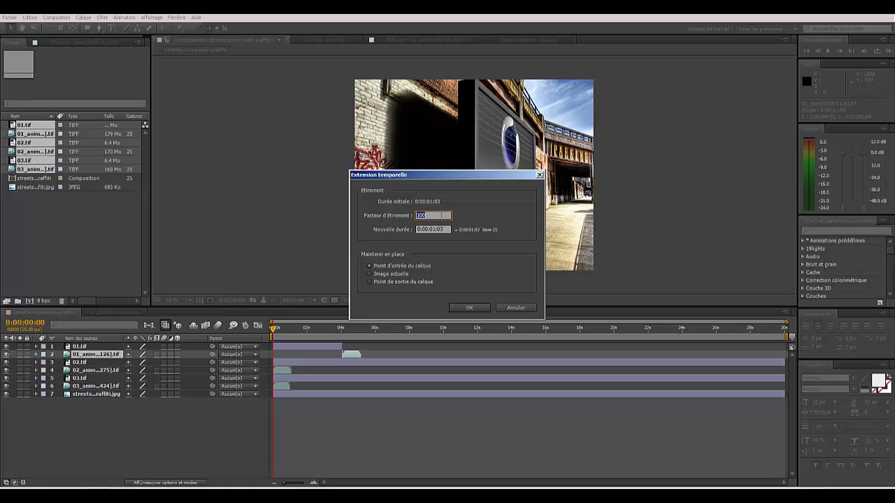
{"action": "type", "text": "200"}
{"action": "key", "text": "Return"}
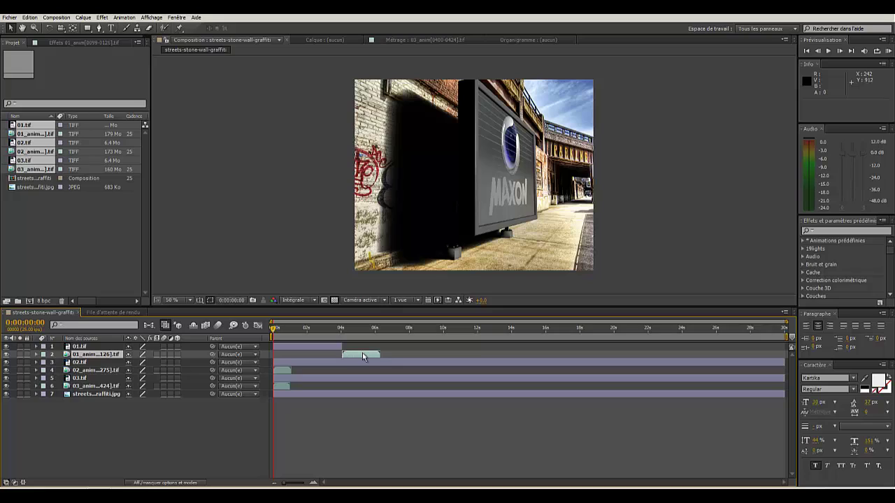
{"action": "left_click_drag", "start_coordinate": [357, 353], "coordinate": [355, 353]}
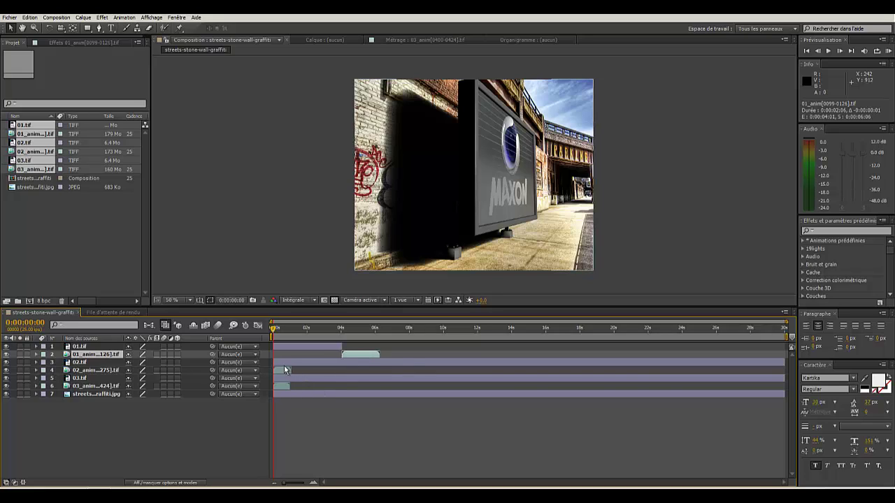
Set the 02.tif layer to run from 0:00:06:07 to 0:00:10:07 and place the 02_anim sequence just after it, at 0:00:10:10.
{"action": "left_click_drag", "start_coordinate": [276, 362], "coordinate": [380, 362]}
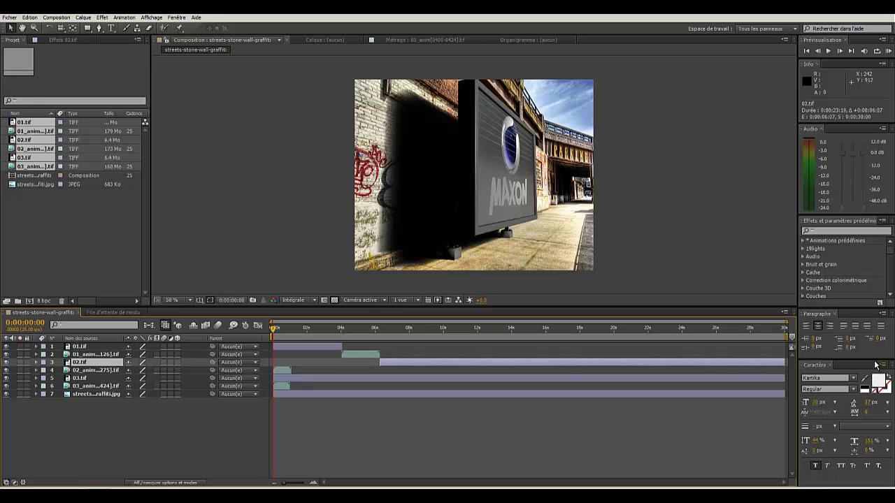
{"action": "left_click_drag", "start_coordinate": [783, 362], "coordinate": [448, 364]}
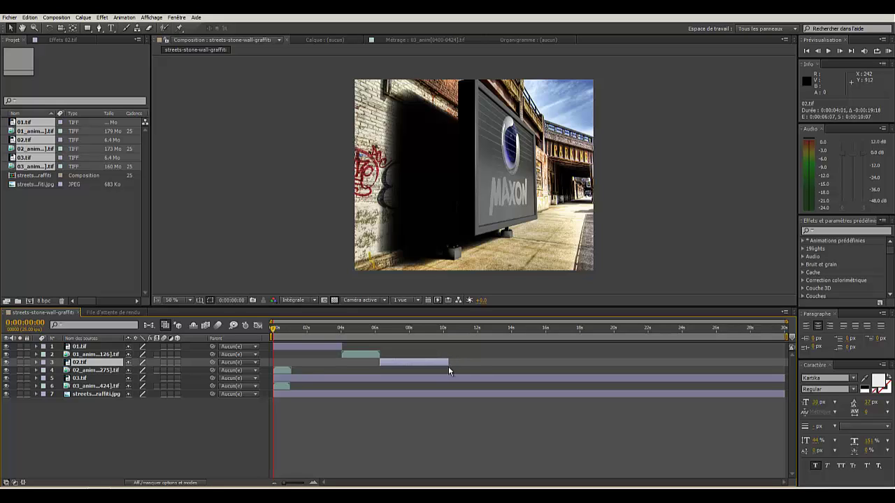
{"action": "left_click", "coordinate": [280, 368]}
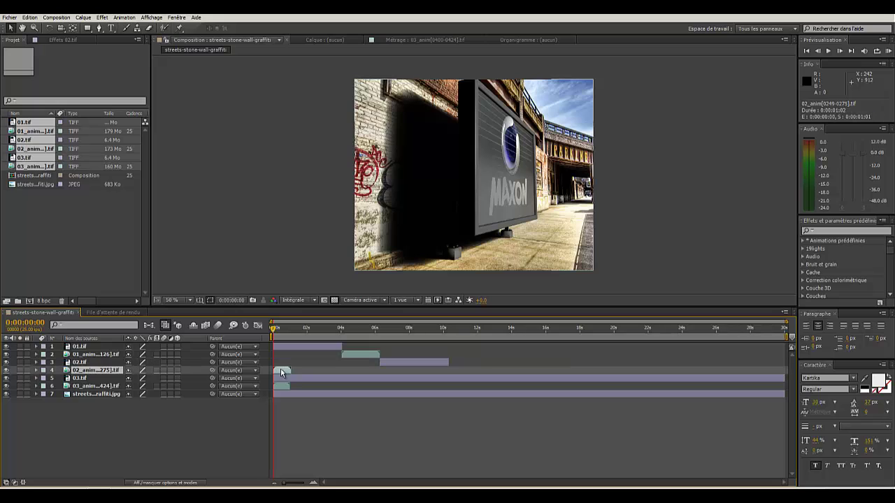
{"action": "left_click_drag", "start_coordinate": [281, 367], "coordinate": [454, 370]}
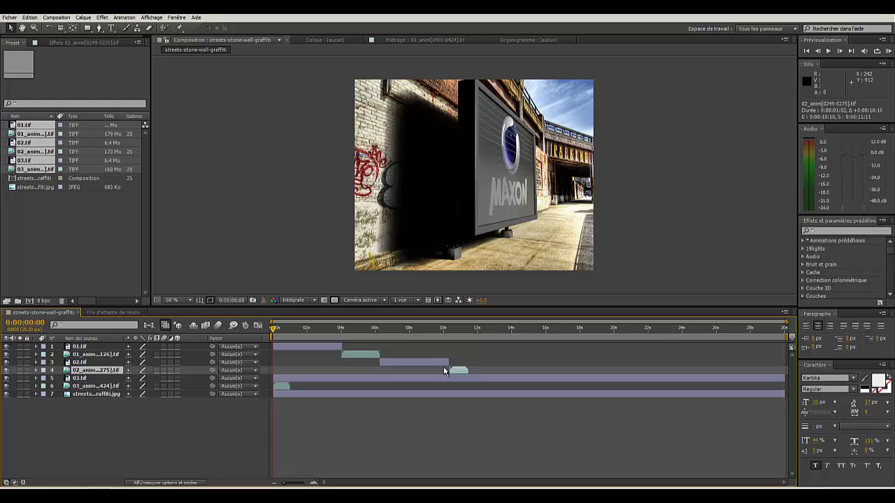
Time-stretch the 02_anim layer to twice its original duration, holding its in-point in place.
{"action": "right_click", "coordinate": [93, 371]}
{"action": "mouse_move", "coordinate": [161, 136]}
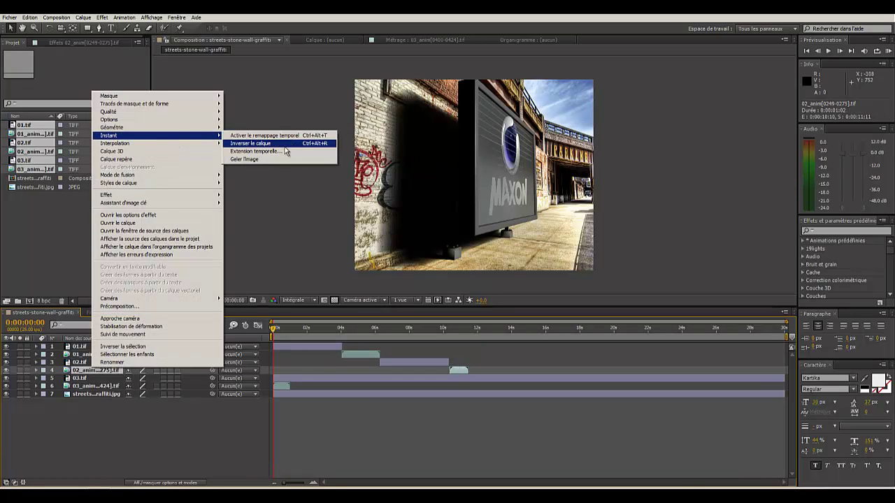
{"action": "left_click", "coordinate": [283, 151]}
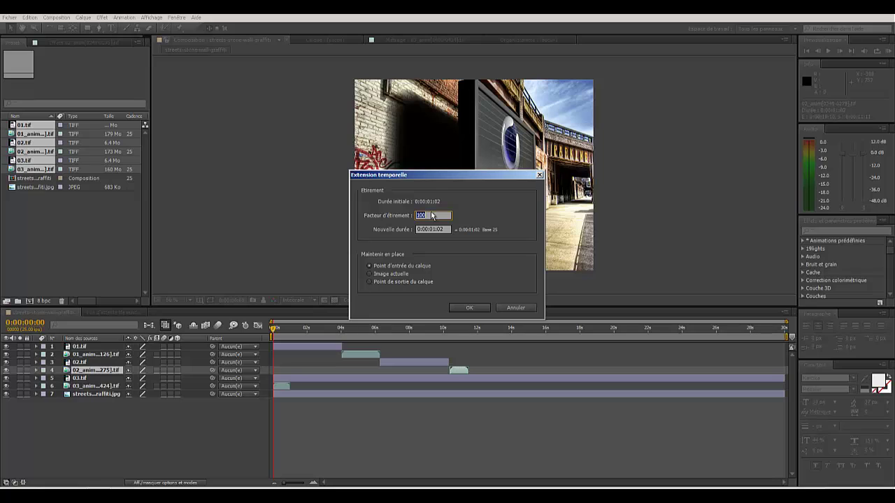
{"action": "key", "text": "BackSpace"}
{"action": "key", "text": "Return"}
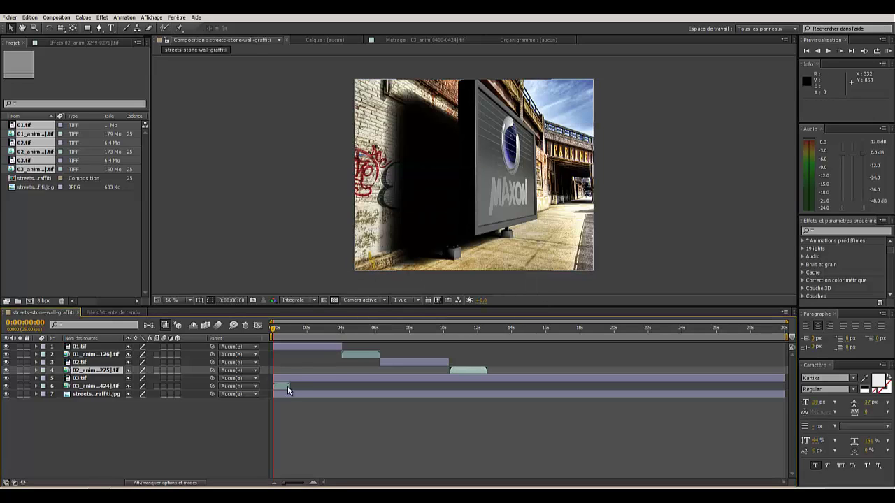
Set the 03.tif layer to run from 0:00:12:13 to 0:00:16:03, following the stretched 02_anim sequence.
{"action": "left_click_drag", "start_coordinate": [274, 381], "coordinate": [486, 378]}
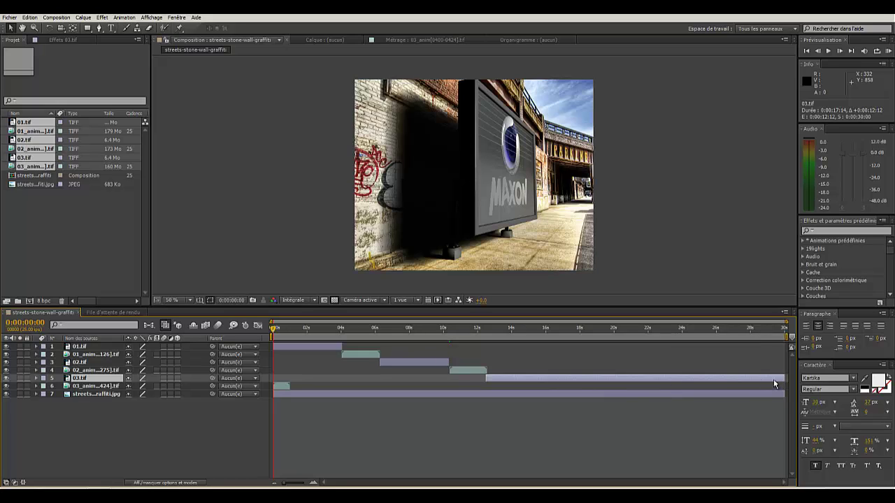
{"action": "double_click", "coordinate": [487, 378]}
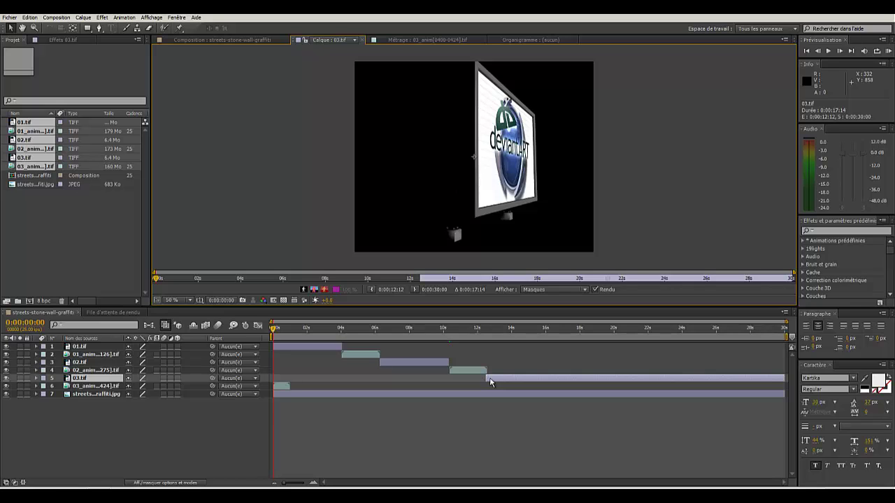
{"action": "left_click", "coordinate": [232, 39]}
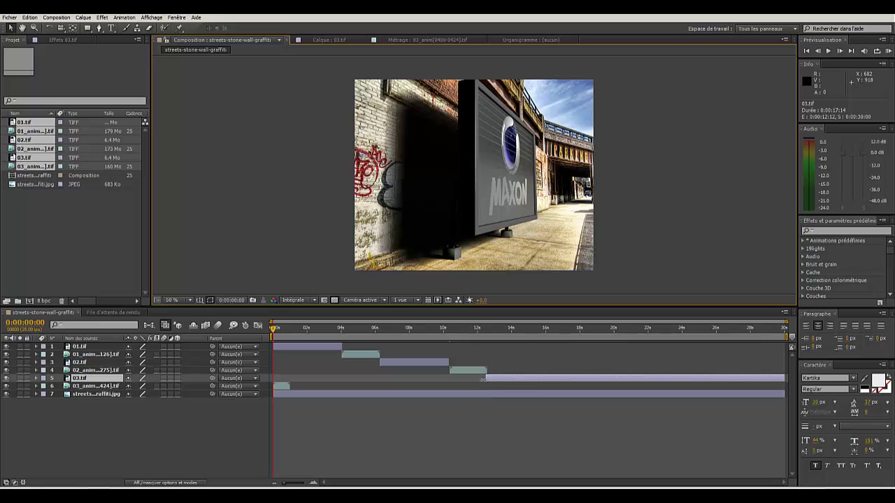
{"action": "left_click_drag", "start_coordinate": [486, 378], "coordinate": [486, 378]}
{"action": "left_click", "coordinate": [778, 378]}
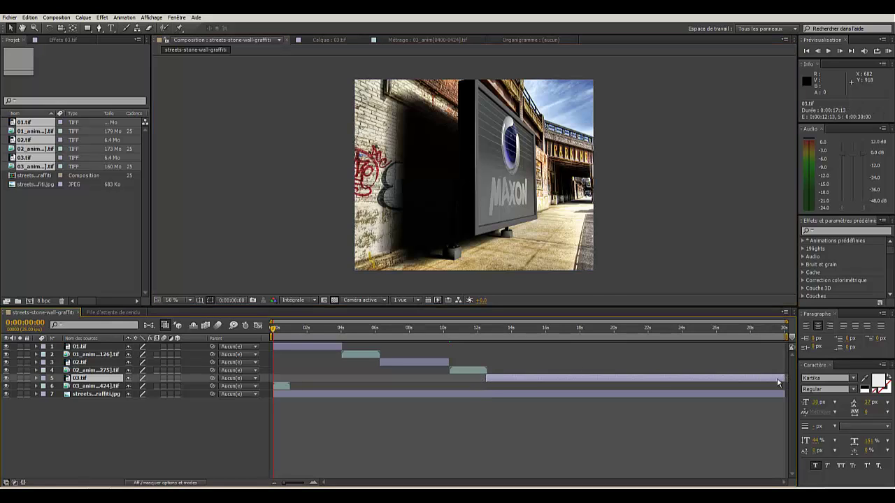
{"action": "double_click", "coordinate": [777, 378]}
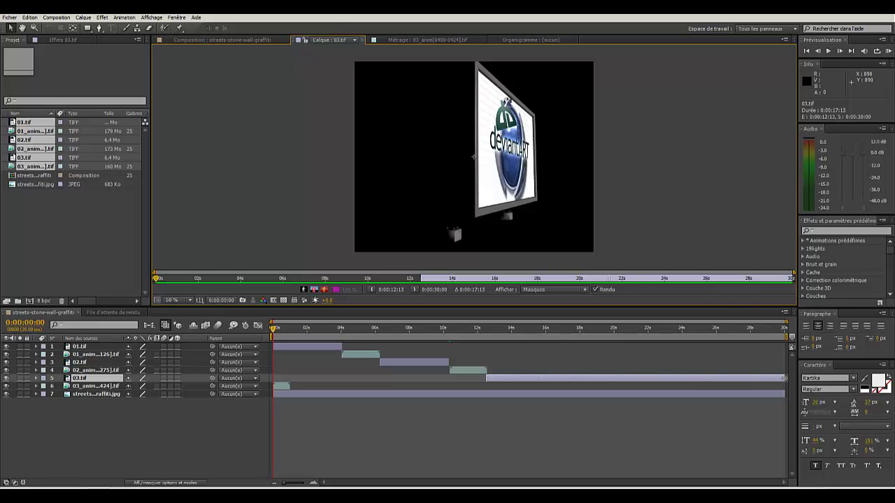
{"action": "left_click_drag", "start_coordinate": [784, 378], "coordinate": [549, 378]}
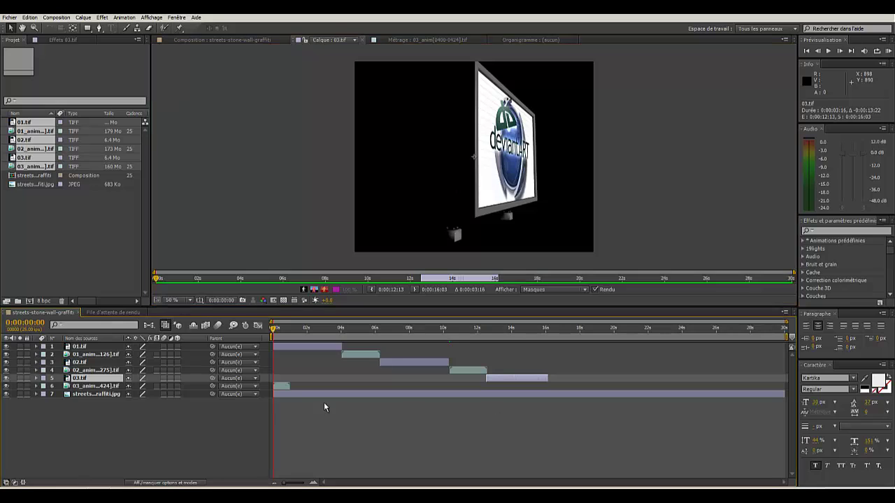
Move the 03_anim sequence to start at 0:00:16:04 and time-stretch it to twice its original duration from its in-point.
{"action": "left_click_drag", "start_coordinate": [281, 387], "coordinate": [555, 385]}
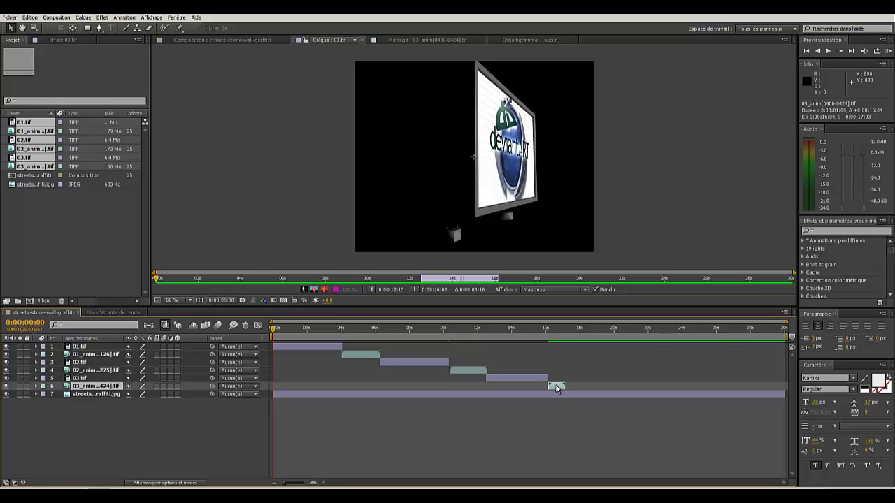
{"action": "left_click_drag", "start_coordinate": [556, 389], "coordinate": [553, 390]}
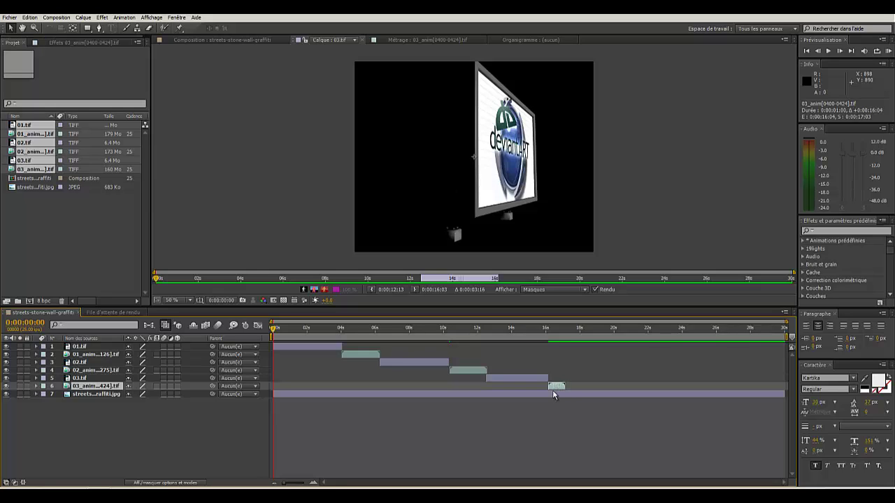
{"action": "right_click", "coordinate": [88, 390]}
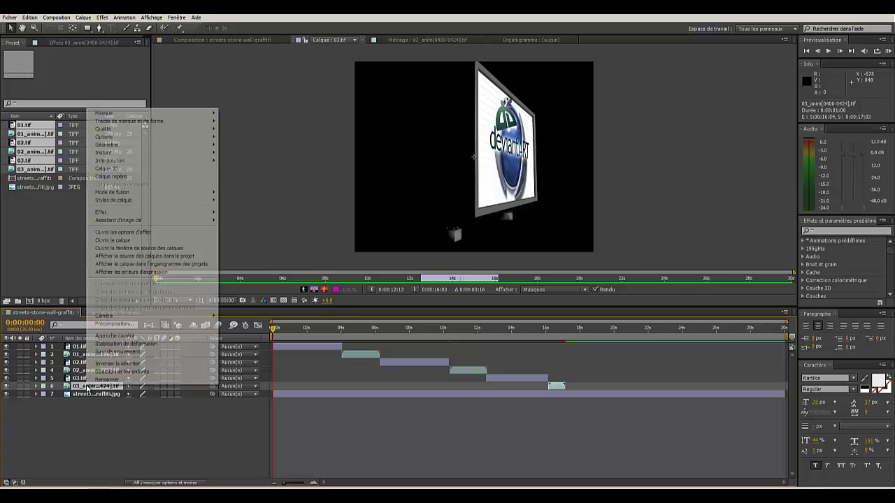
{"action": "mouse_move", "coordinate": [119, 159]}
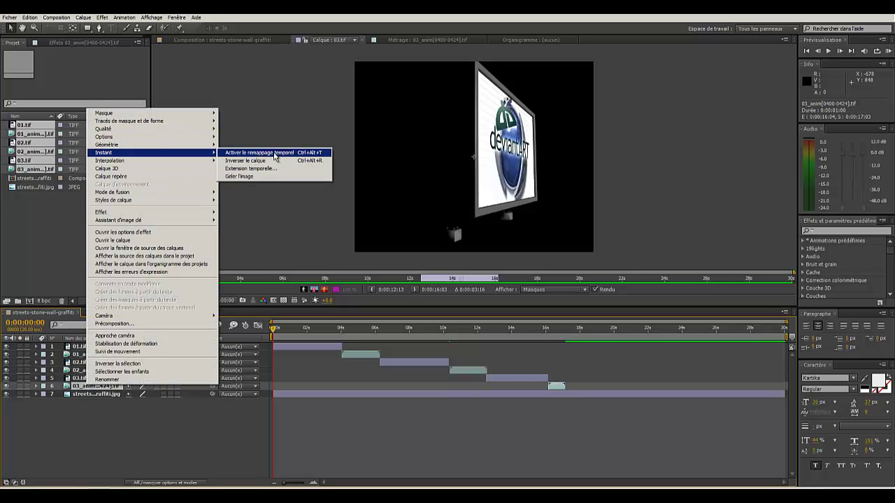
{"action": "left_click", "coordinate": [277, 170]}
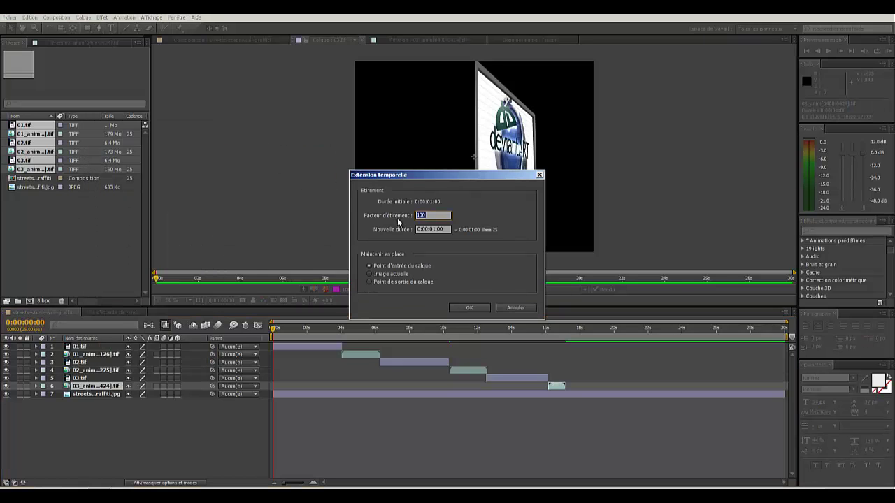
{"action": "key", "text": "BackSpace"}
{"action": "key", "text": "Return"}
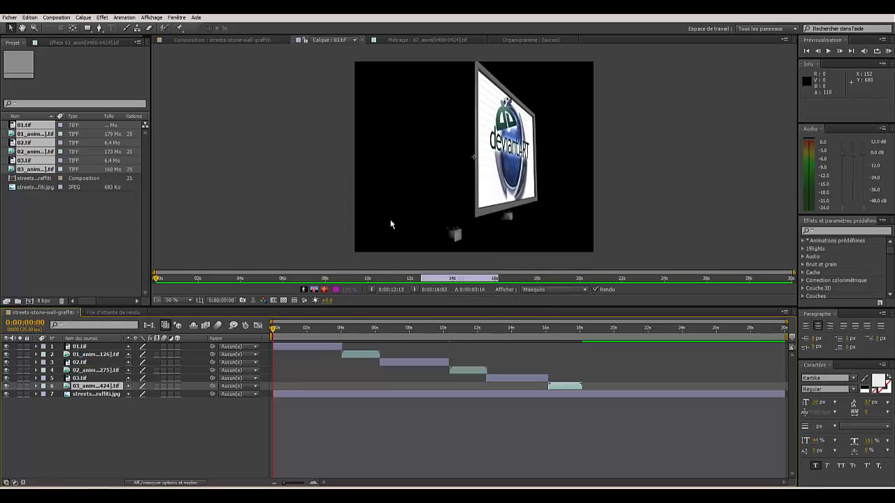
Return to the composition view and play a RAM preview of the assembled billboard animation from the first frame.
{"action": "left_click", "coordinate": [251, 40]}
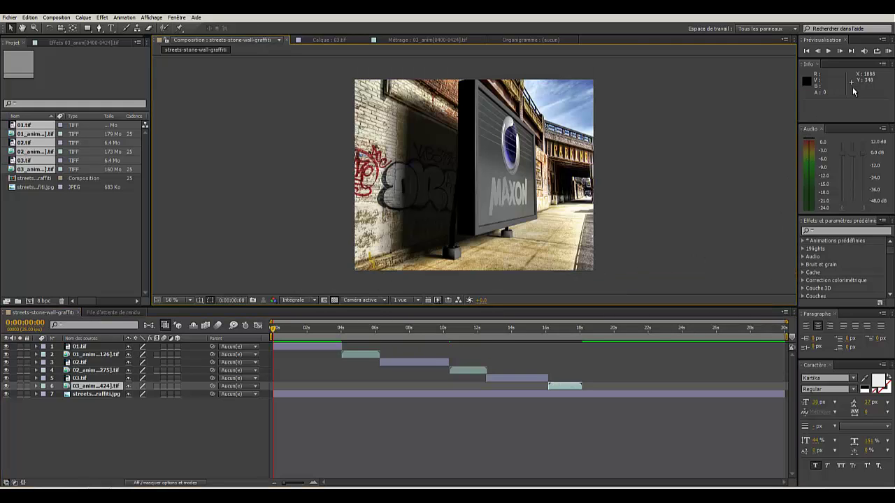
{"action": "left_click", "coordinate": [805, 52]}
{"action": "left_click", "coordinate": [829, 52]}
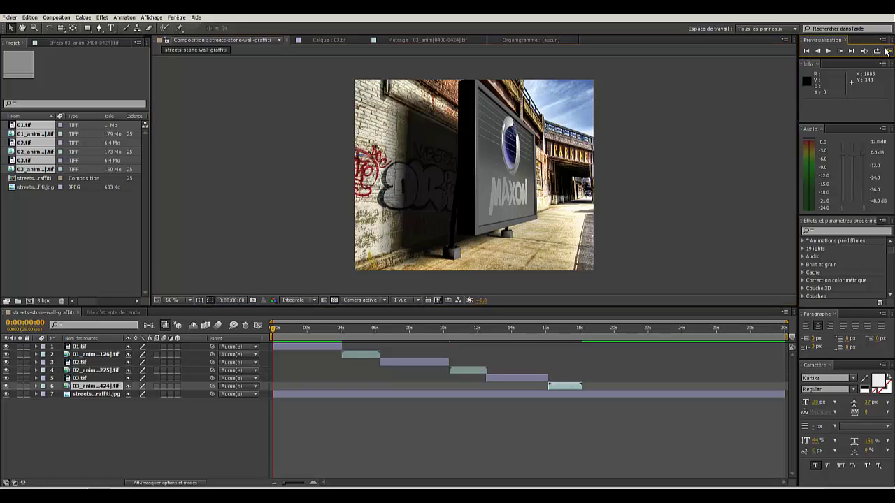
{"action": "left_click", "coordinate": [887, 51]}
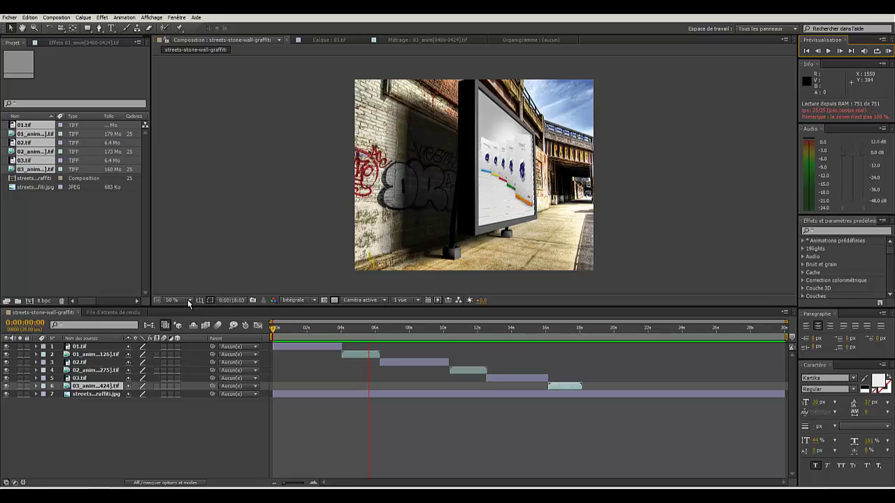
Stop the preview and shorten the work area to end at 0:00:18:03, where the 03_anim layer finishes.
{"action": "left_click", "coordinate": [183, 435]}
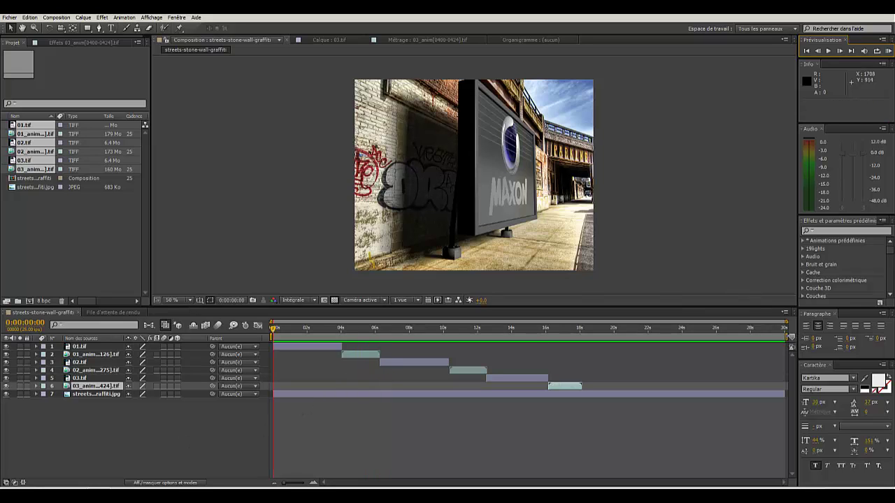
{"action": "left_click_drag", "start_coordinate": [789, 335], "coordinate": [585, 336]}
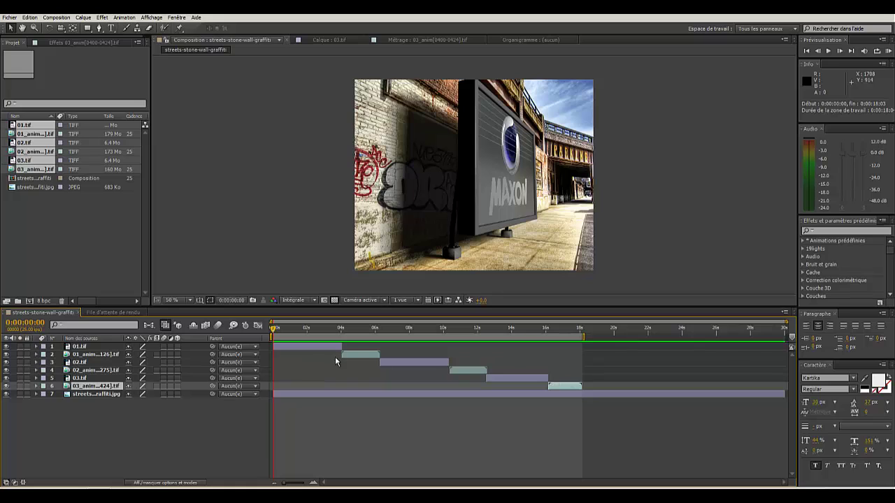
Shift the 01_anim layer one frame to start at 0:00:04:02 and move 02.tif to start at 0:00:06:08.
{"action": "left_click_drag", "start_coordinate": [287, 483], "coordinate": [300, 484]}
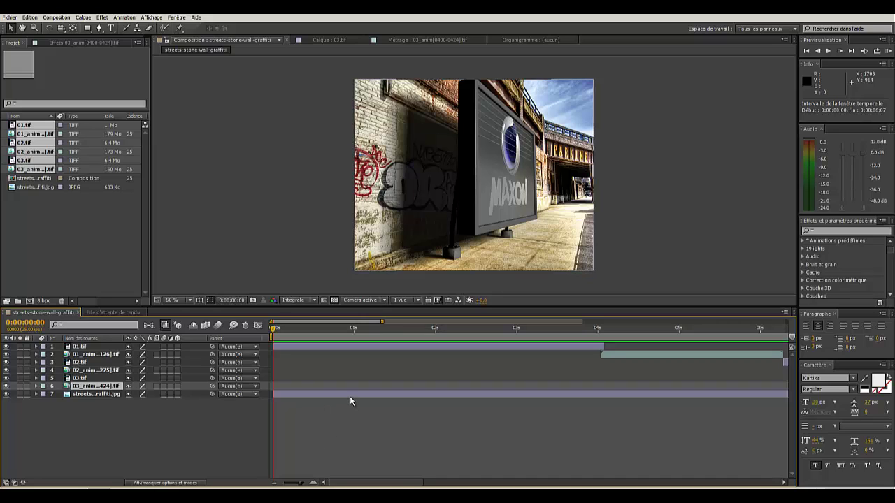
{"action": "left_click_drag", "start_coordinate": [401, 484], "coordinate": [431, 483]}
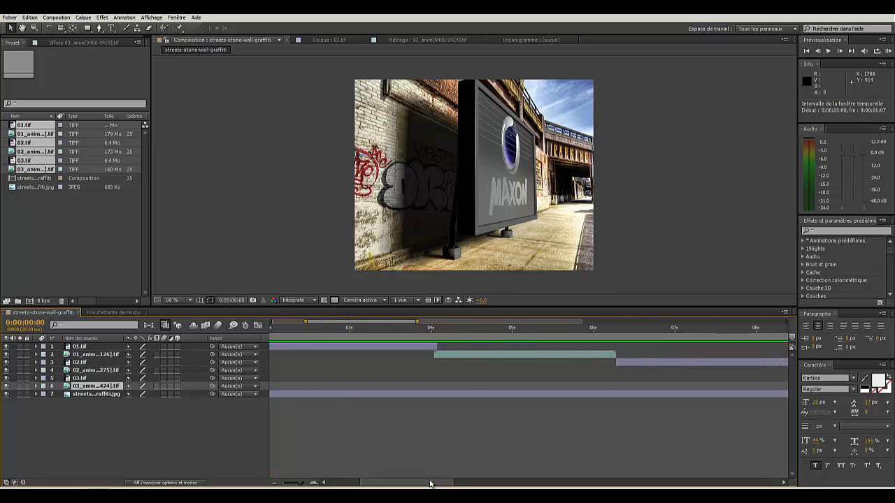
{"action": "left_click_drag", "start_coordinate": [472, 352], "coordinate": [475, 353]}
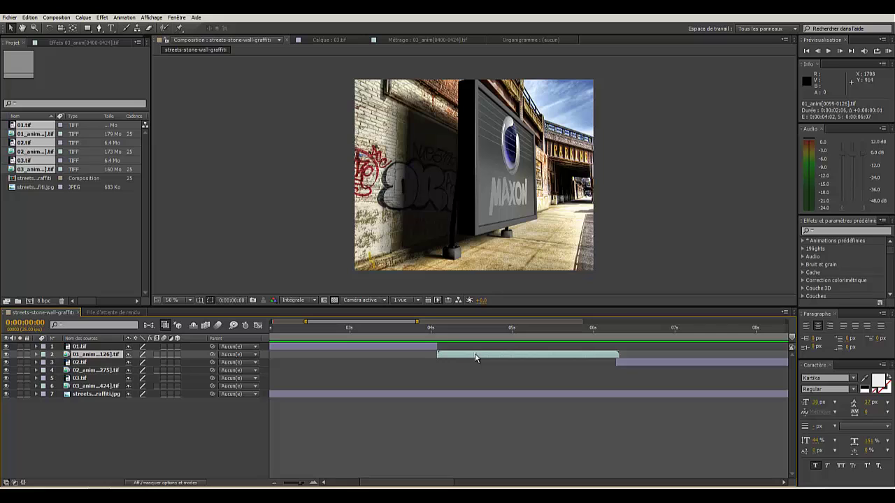
{"action": "left_click_drag", "start_coordinate": [622, 363], "coordinate": [628, 368]}
{"action": "double_click", "coordinate": [629, 369]}
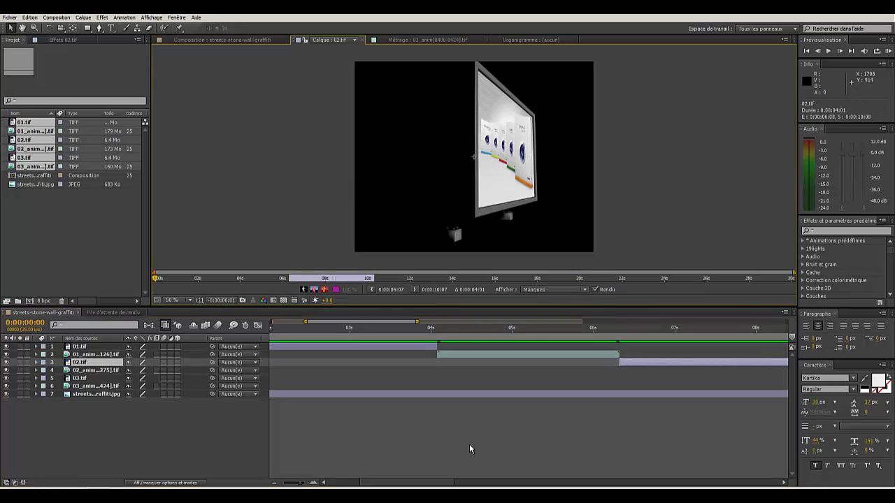
Move the 02_anim layer one frame earlier to start at 0:00:10:09, then check the junction between 03.tif and 03_anim.
{"action": "left_click_drag", "start_coordinate": [405, 484], "coordinate": [475, 485]}
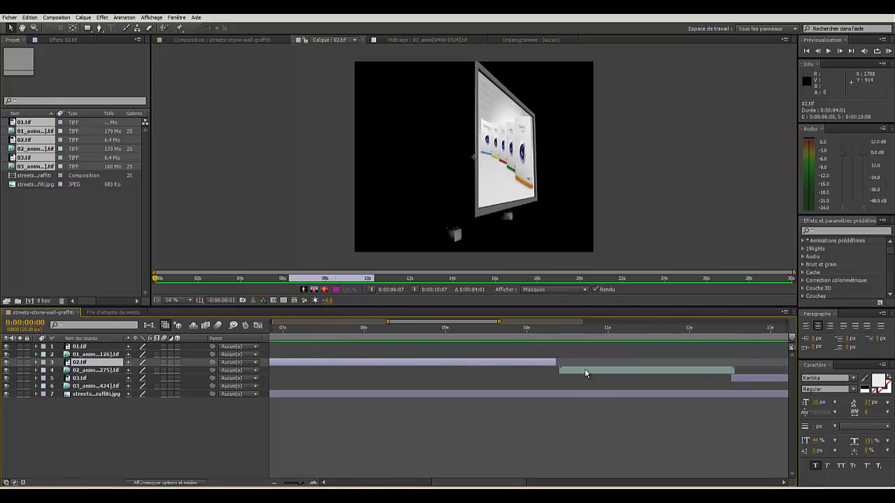
{"action": "left_click_drag", "start_coordinate": [584, 369], "coordinate": [581, 369]}
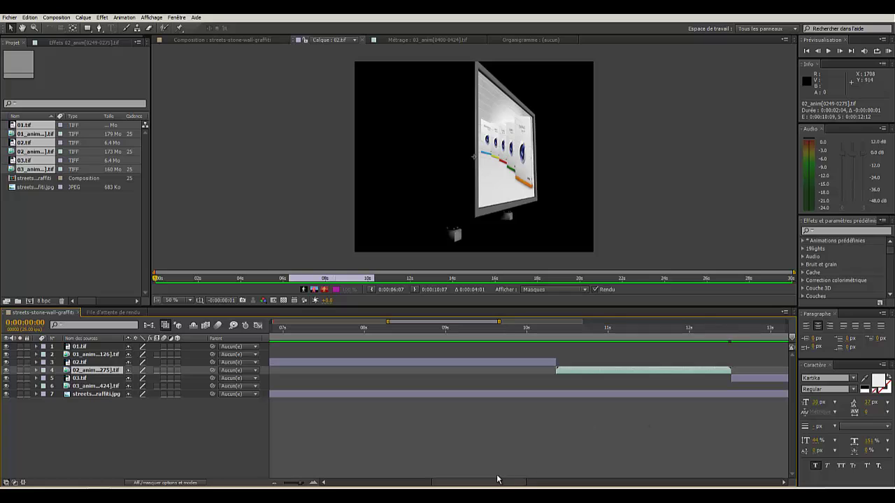
{"action": "left_click_drag", "start_coordinate": [499, 482], "coordinate": [582, 485]}
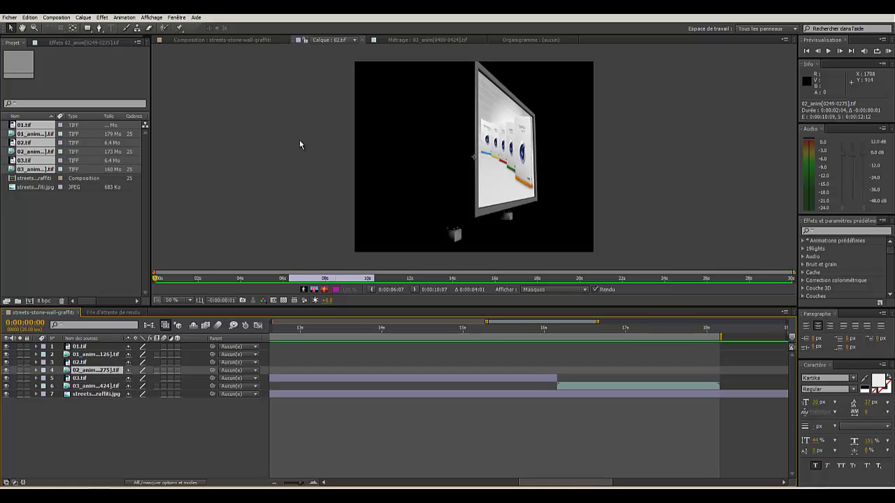
Return to the composition view, show the whole timeline and play a RAM preview of the shortened work area.
{"action": "left_click", "coordinate": [221, 39]}
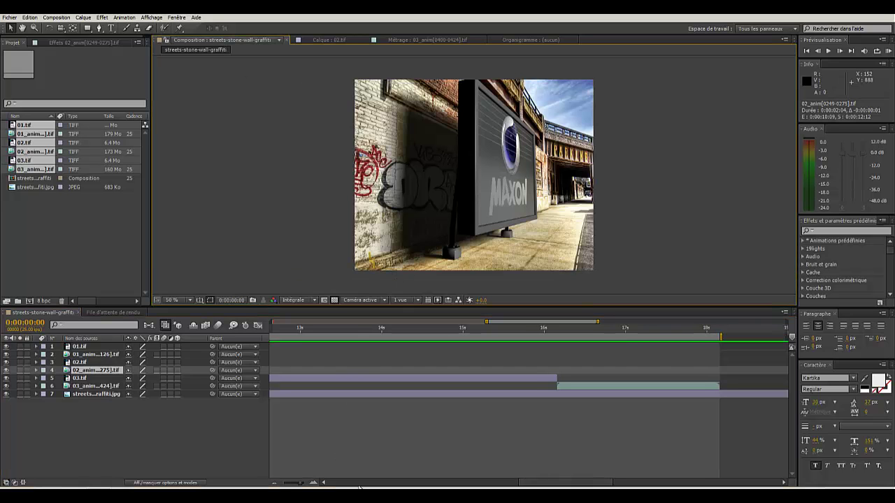
{"action": "left_click_drag", "start_coordinate": [315, 484], "coordinate": [279, 482]}
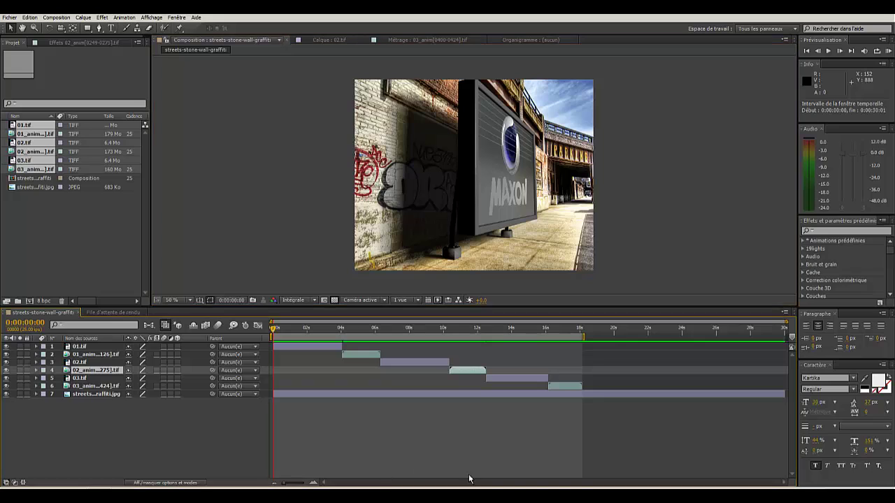
{"action": "left_click", "coordinate": [604, 469]}
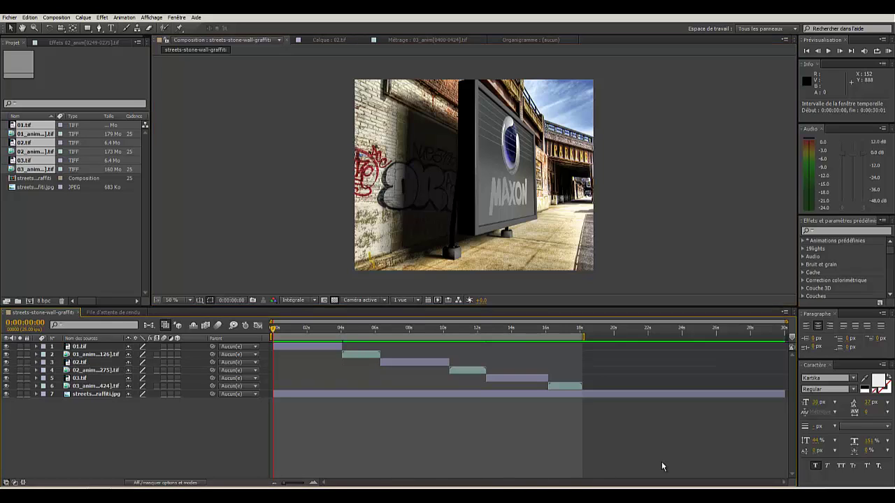
{"action": "left_click", "coordinate": [889, 51]}
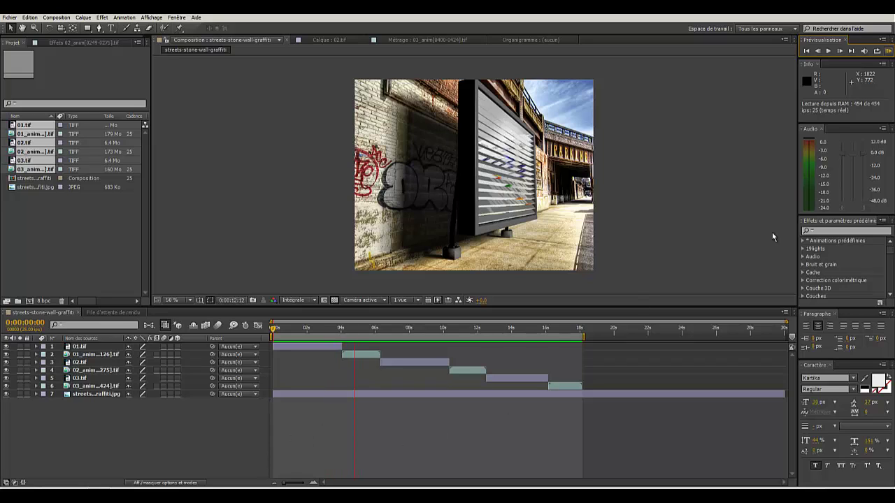
{"action": "left_click", "coordinate": [829, 52]}
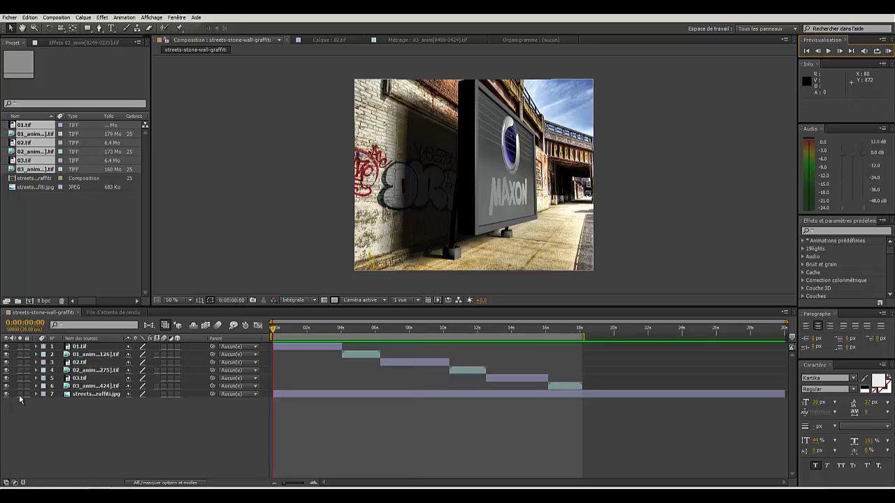
Solo the graffiti wall photo to examine it without the billboard at fitted magnification, and turn the solo off again.
{"action": "left_click", "coordinate": [20, 394]}
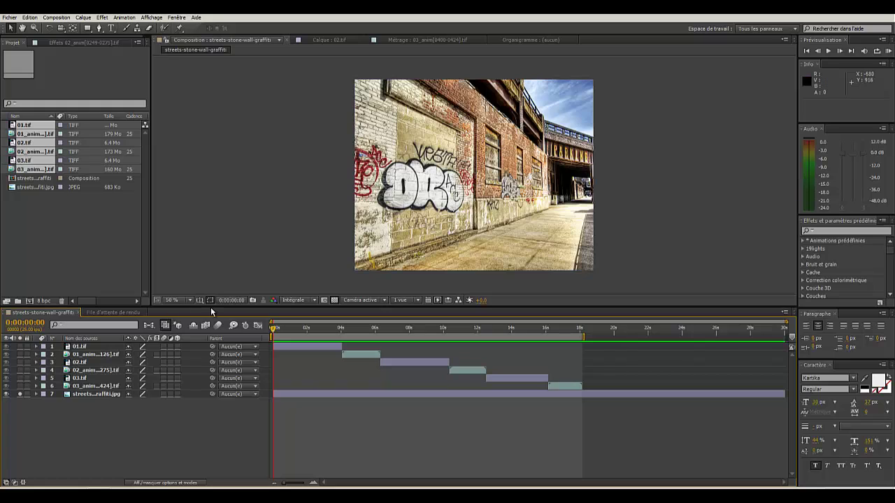
{"action": "left_click", "coordinate": [190, 299]}
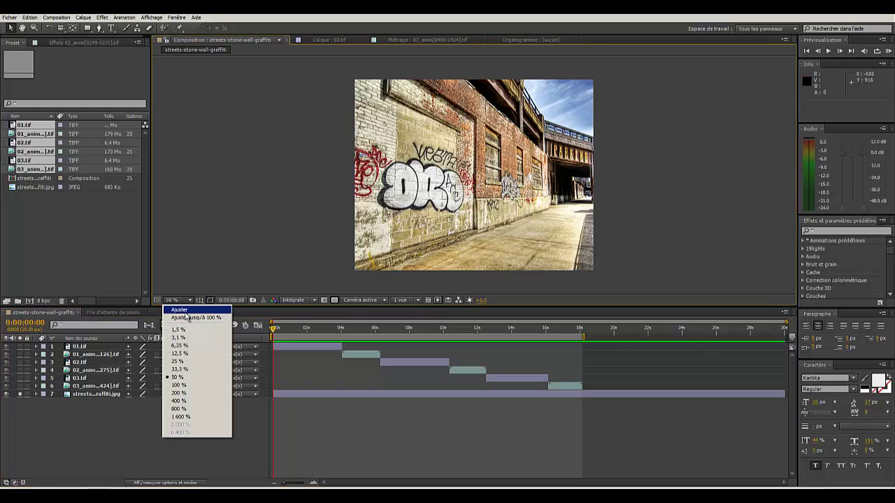
{"action": "left_click", "coordinate": [184, 311]}
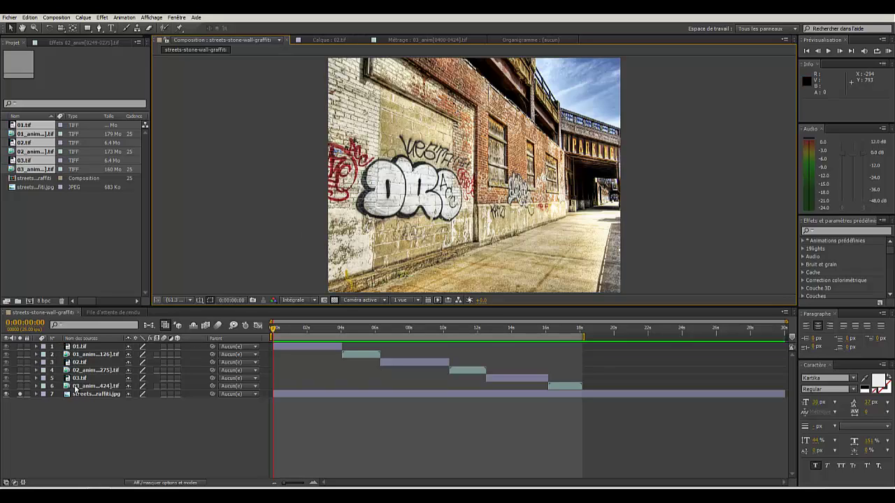
{"action": "left_click", "coordinate": [20, 395]}
Precompose the six billboard layers from 01.tif to 03_anim as Précomp. 1, transferring all attributes into the new composition.
{"action": "left_click", "coordinate": [81, 388]}
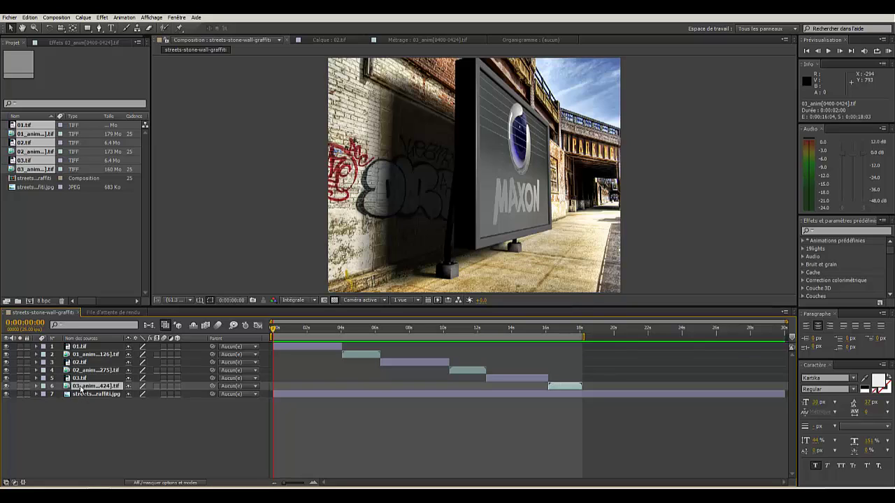
{"action": "left_click", "coordinate": [81, 348], "text": "shift"}
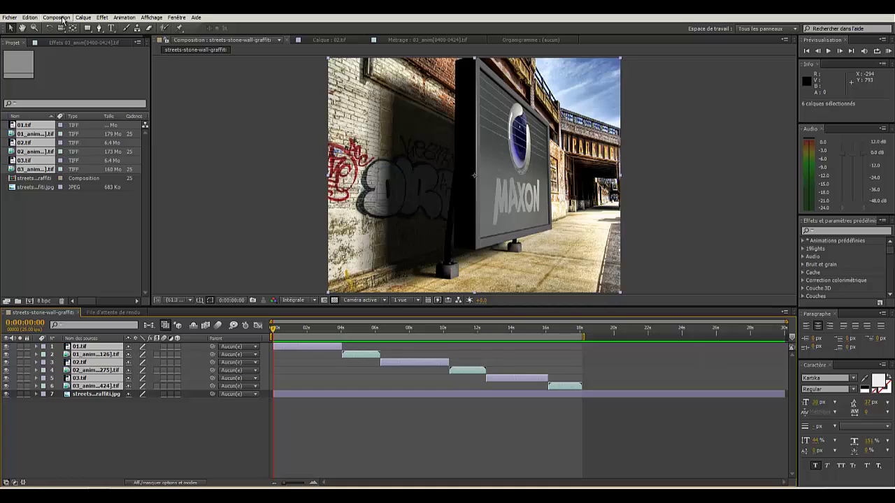
{"action": "left_click", "coordinate": [32, 19]}
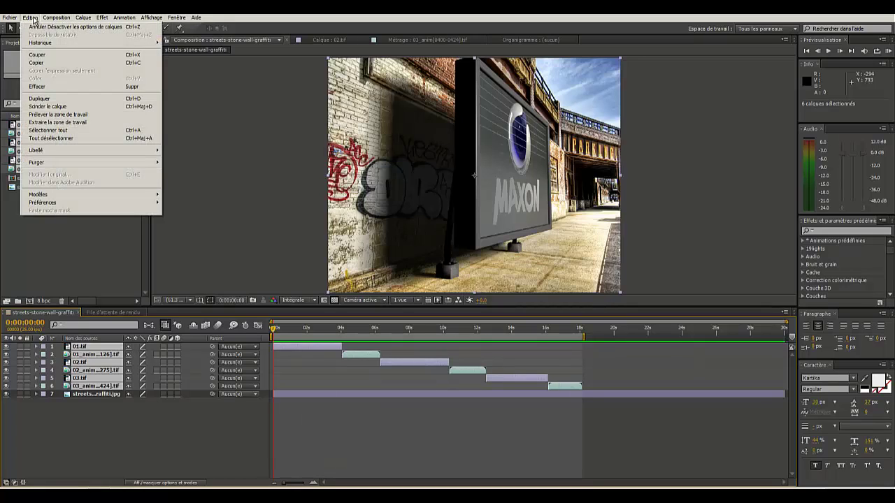
{"action": "mouse_move", "coordinate": [52, 21]}
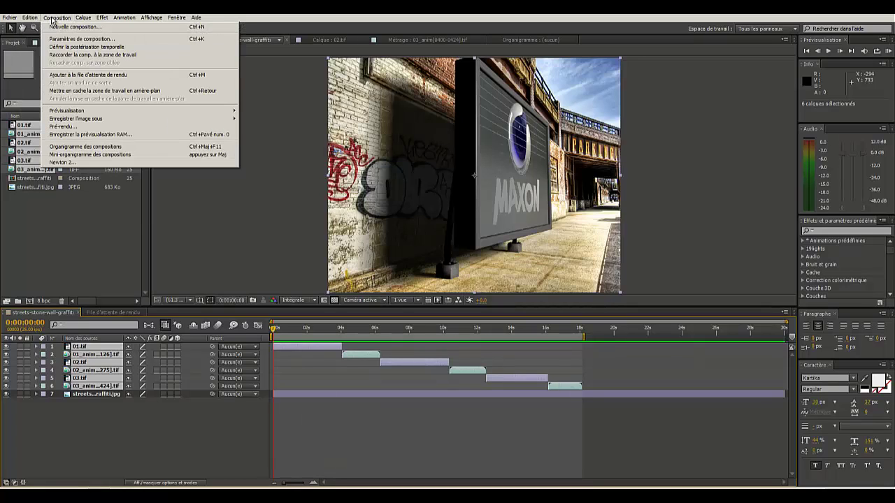
{"action": "mouse_move", "coordinate": [82, 19]}
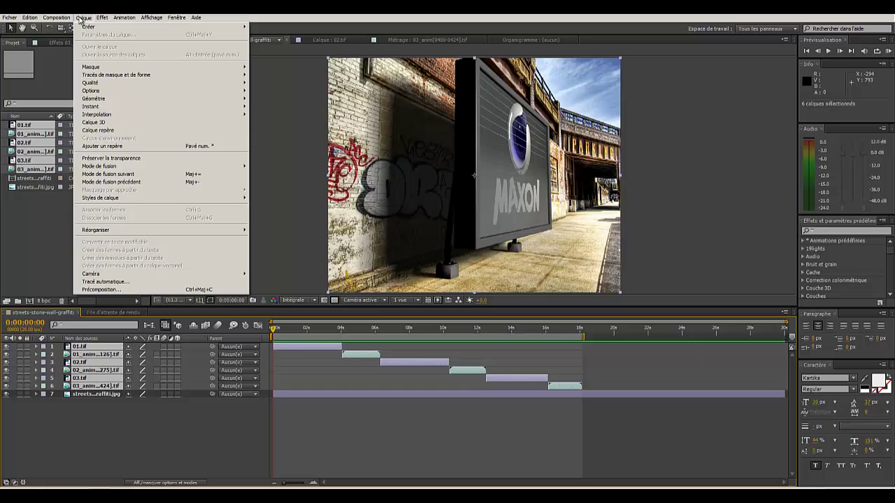
{"action": "left_click", "coordinate": [85, 290]}
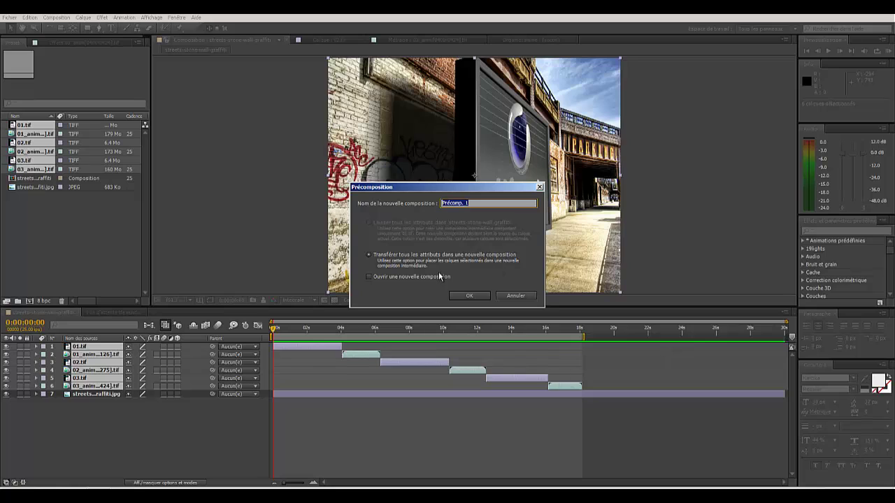
{"action": "left_click", "coordinate": [470, 295]}
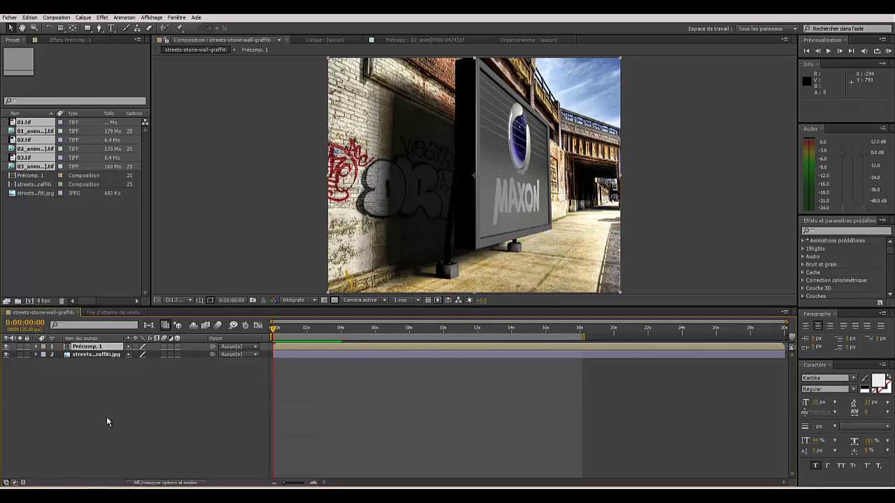
{"action": "left_click", "coordinate": [107, 411]}
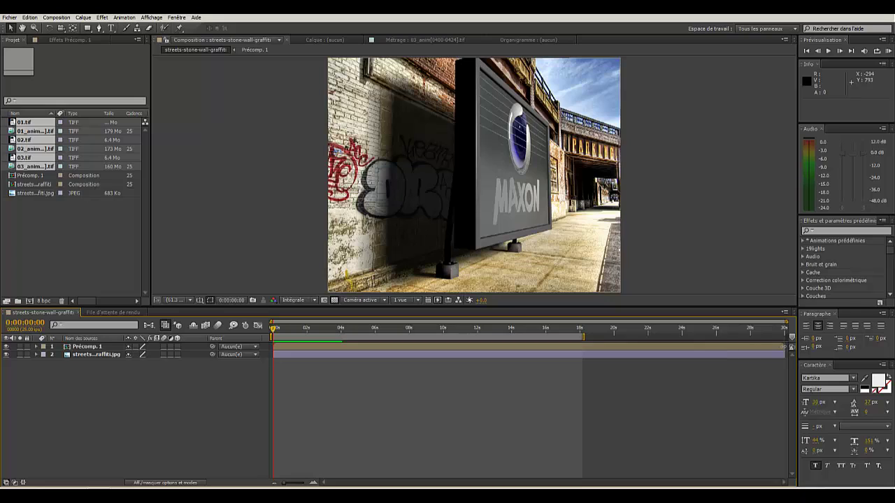
Trim the end of the Précomp. 1 layer to 0:00:18:03 to match the work area.
{"action": "left_click_drag", "start_coordinate": [786, 346], "coordinate": [584, 346]}
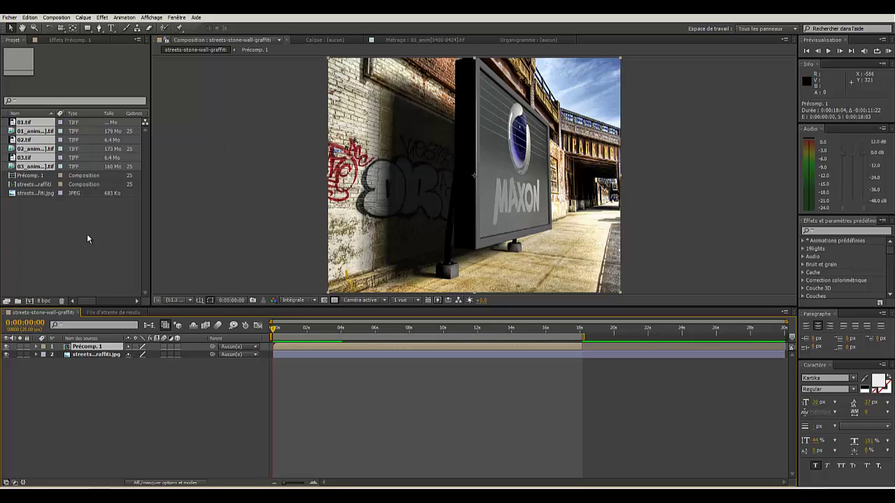
{"action": "left_click", "coordinate": [86, 253]}
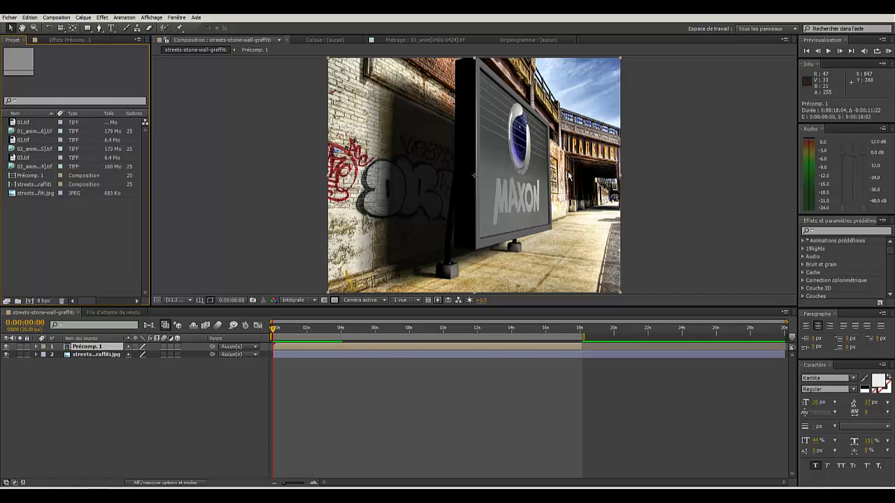
Apply the Teinte/Saturation colour effect to the Précomp. 1 layer.
{"action": "right_click", "coordinate": [107, 348]}
{"action": "mouse_move", "coordinate": [126, 173]}
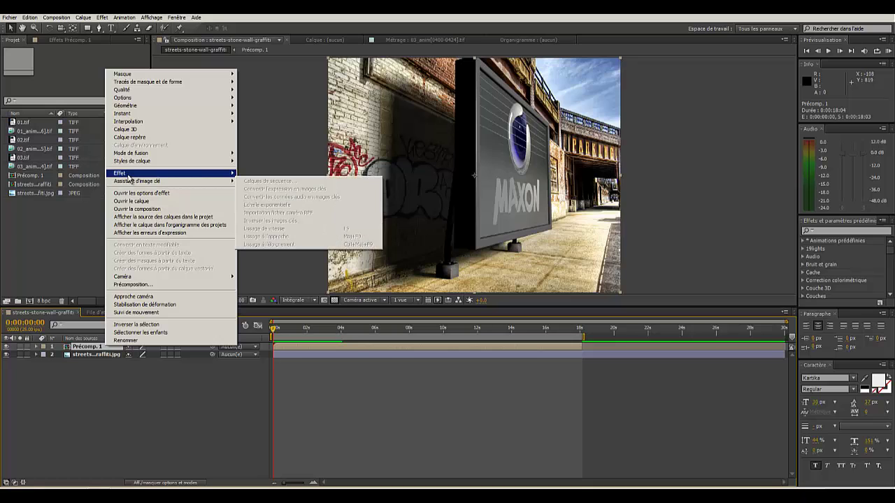
{"action": "mouse_move", "coordinate": [267, 179]}
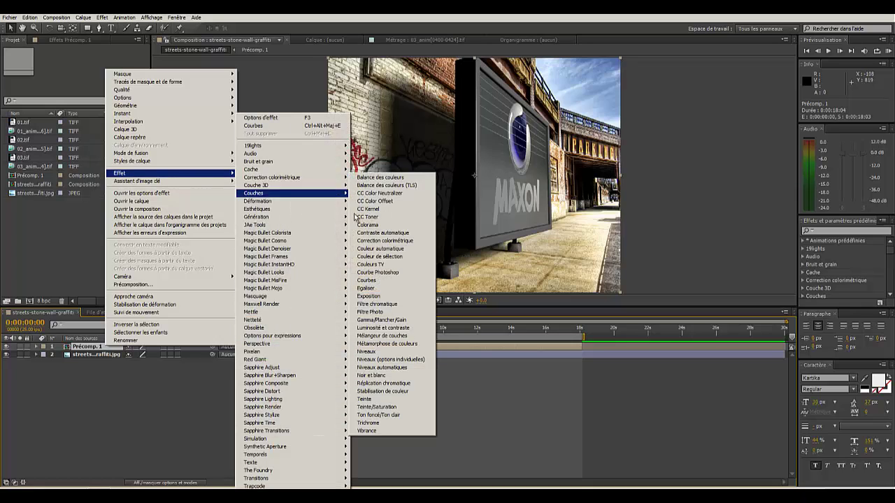
{"action": "left_click", "coordinate": [380, 406]}
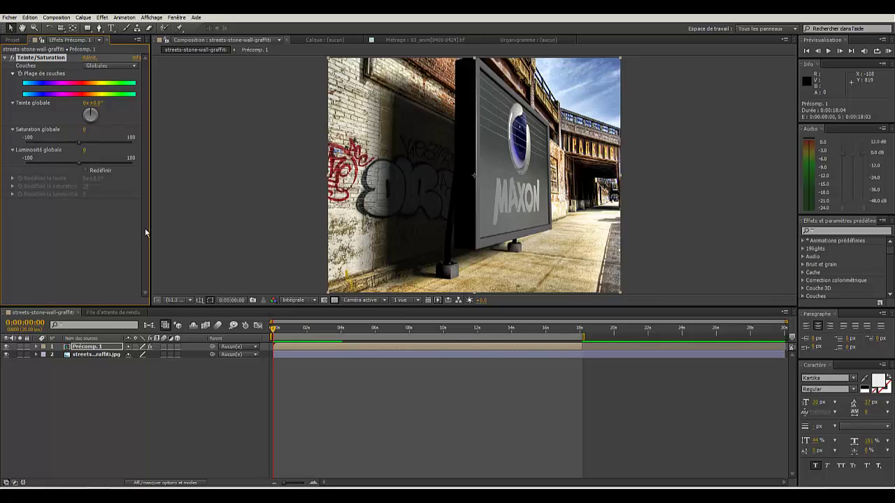
Set the effect's global saturation to 24 and its global lightness to -50.
{"action": "left_click", "coordinate": [85, 132]}
{"action": "key", "text": "BackSpace"}
{"action": "type", "text": "24"}
{"action": "key", "text": "Return"}
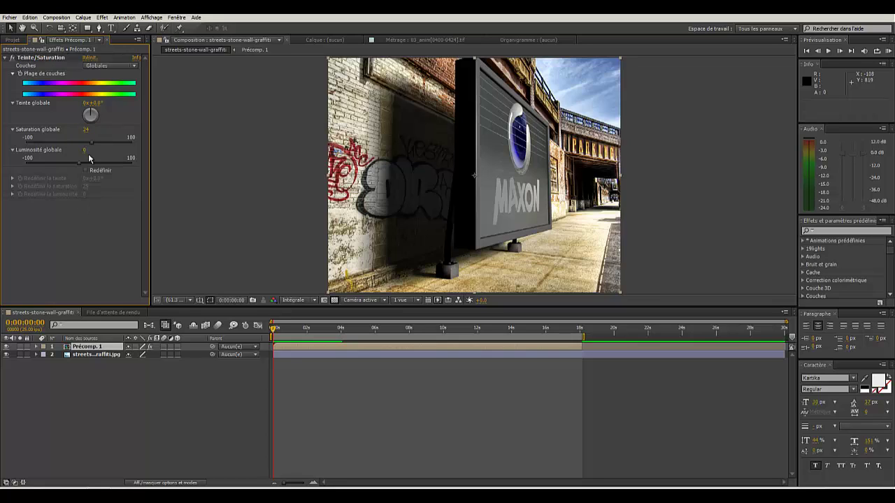
{"action": "left_click", "coordinate": [84, 150]}
{"action": "key", "text": "Return"}
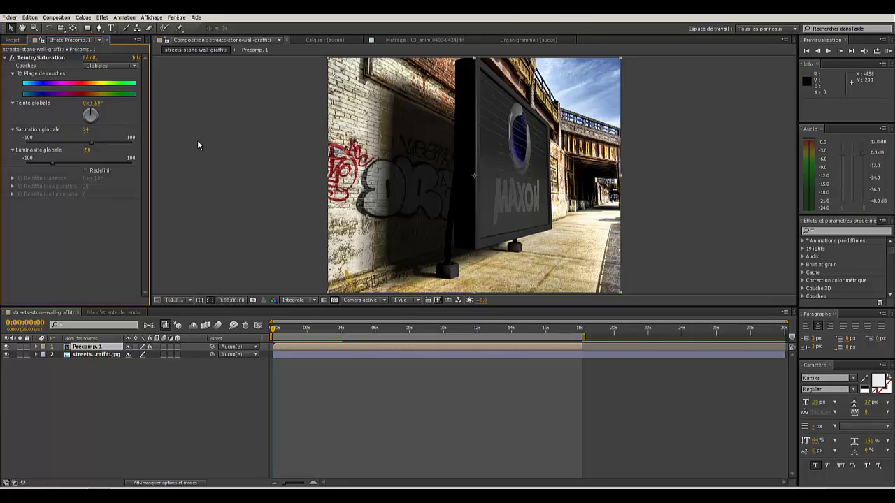
Switch the Teinte/Saturation effect to the Rouges channel and set the red saturation to 21.
{"action": "left_click", "coordinate": [133, 66]}
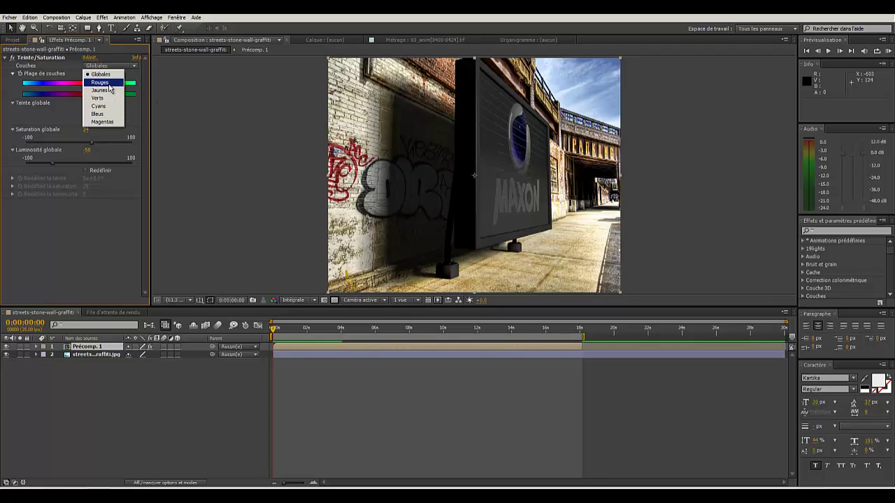
{"action": "left_click", "coordinate": [109, 85]}
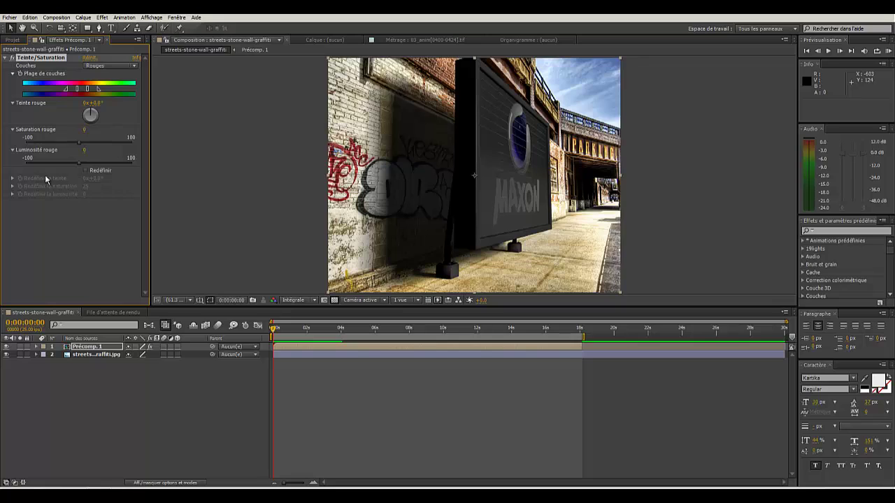
{"action": "left_click", "coordinate": [85, 129]}
{"action": "type", "text": "210"}
{"action": "left_click", "coordinate": [92, 222]}
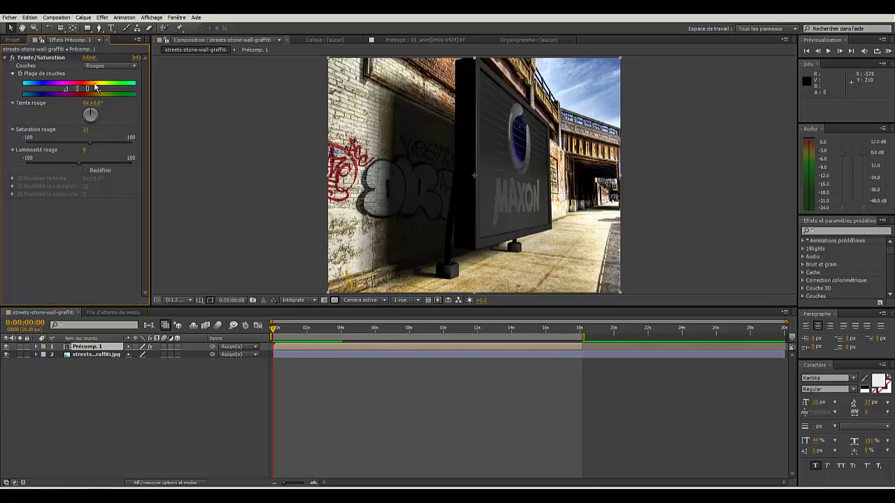
Switch the Teinte/Saturation effect to the Magentas channel and set its saturation to -18 and lightness to -6.
{"action": "left_click", "coordinate": [135, 68]}
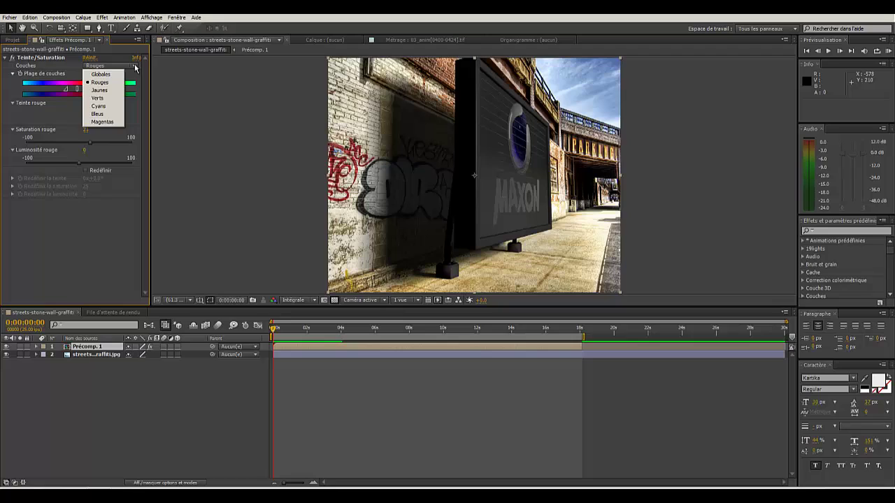
{"action": "left_click", "coordinate": [107, 123]}
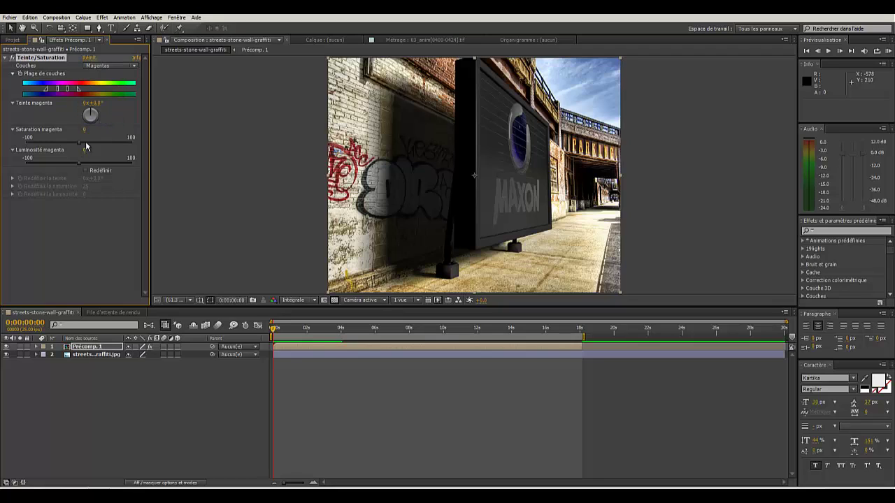
{"action": "left_click", "coordinate": [85, 130]}
{"action": "key", "text": "BackSpace"}
{"action": "left_click", "coordinate": [89, 230]}
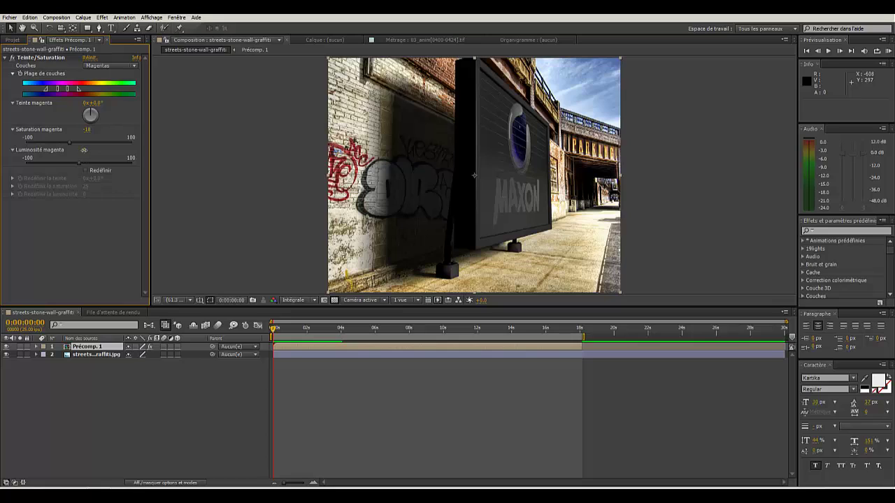
{"action": "left_click", "coordinate": [84, 150]}
{"action": "left_click", "coordinate": [82, 258]}
{"action": "left_click", "coordinate": [6, 58]}
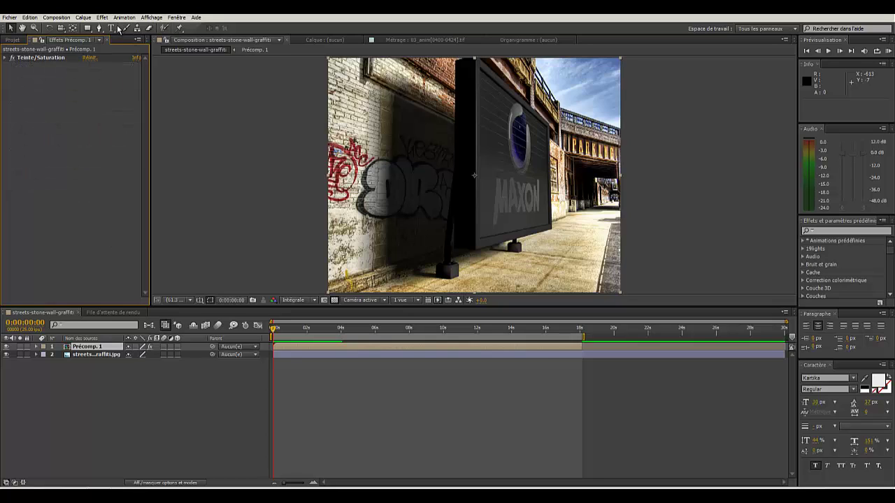
Apply the Luminosité et contraste effect to the Précomp. 1 layer and set its brightness to 22 and contrast to 18.
{"action": "right_click", "coordinate": [98, 346]}
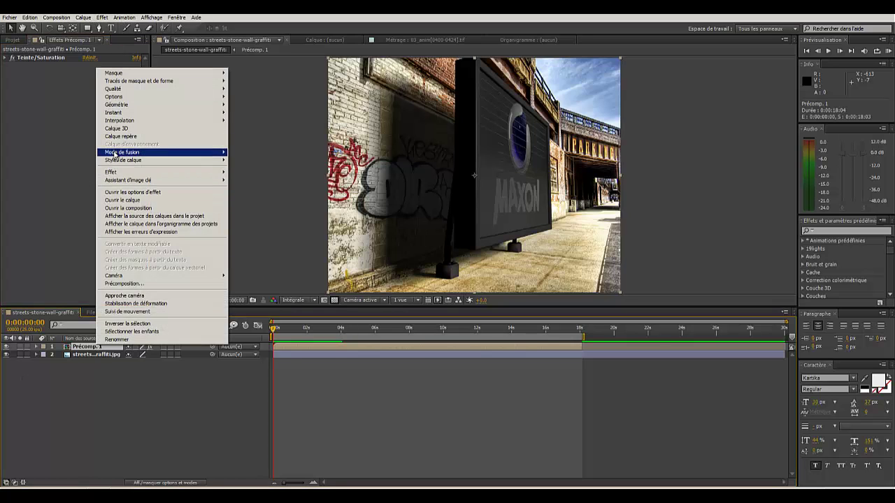
{"action": "mouse_move", "coordinate": [118, 173]}
{"action": "mouse_move", "coordinate": [255, 181]}
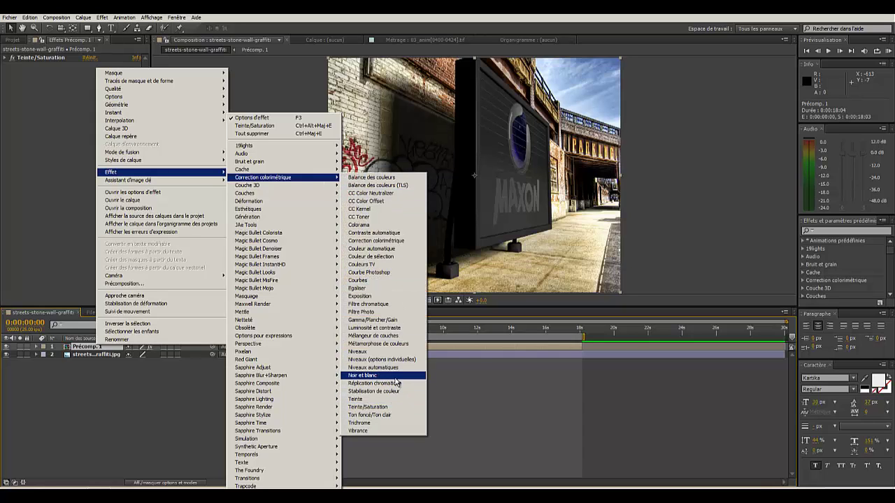
{"action": "left_click", "coordinate": [390, 328]}
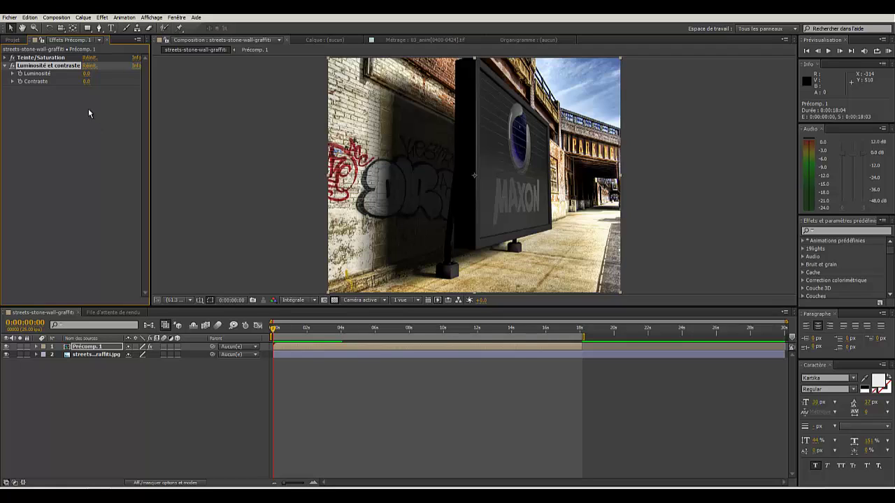
{"action": "left_click_drag", "start_coordinate": [89, 73], "coordinate": [97, 73]}
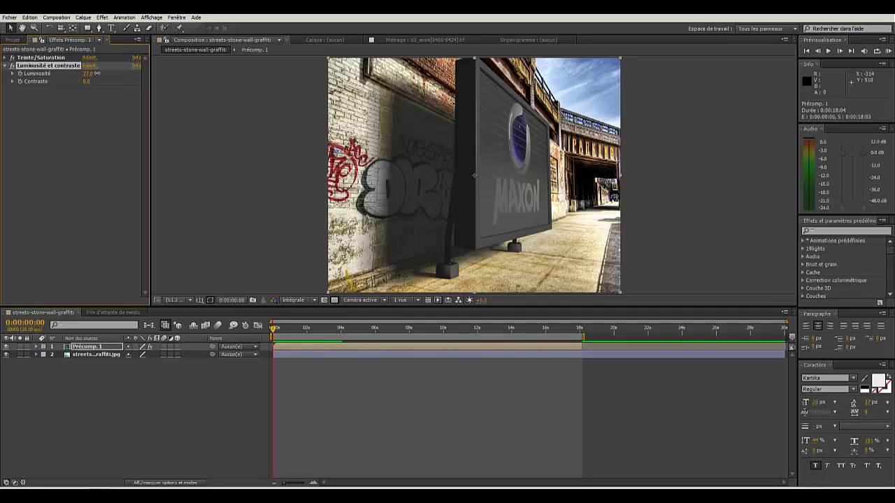
{"action": "left_click_drag", "start_coordinate": [95, 73], "coordinate": [94, 73]}
{"action": "left_click_drag", "start_coordinate": [87, 81], "coordinate": [92, 81]}
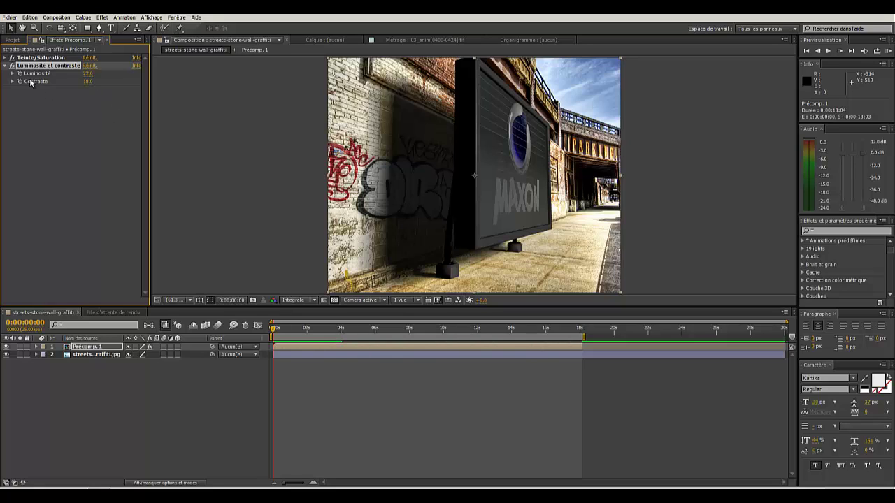
{"action": "left_click", "coordinate": [7, 66]}
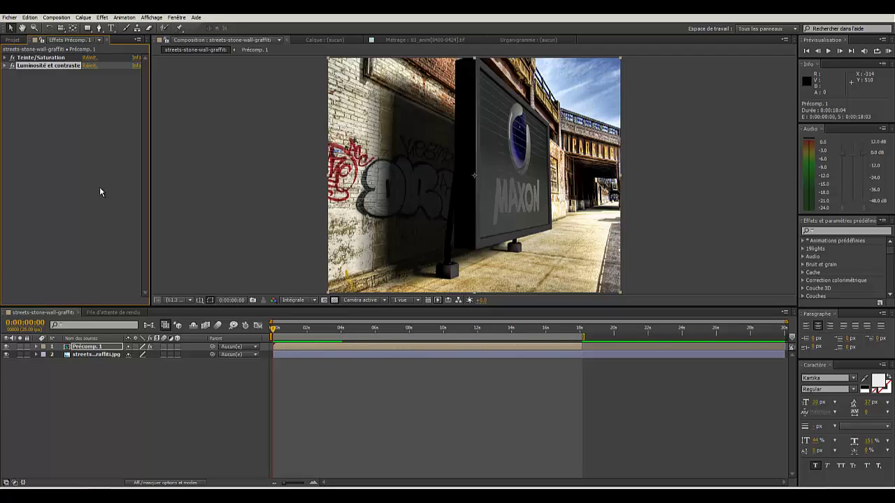
Apply the Courbes effect to the Précomp. 1 layer and shape the RVB curve into a gentle S with darker shadows and brighter highlights.
{"action": "right_click", "coordinate": [90, 347]}
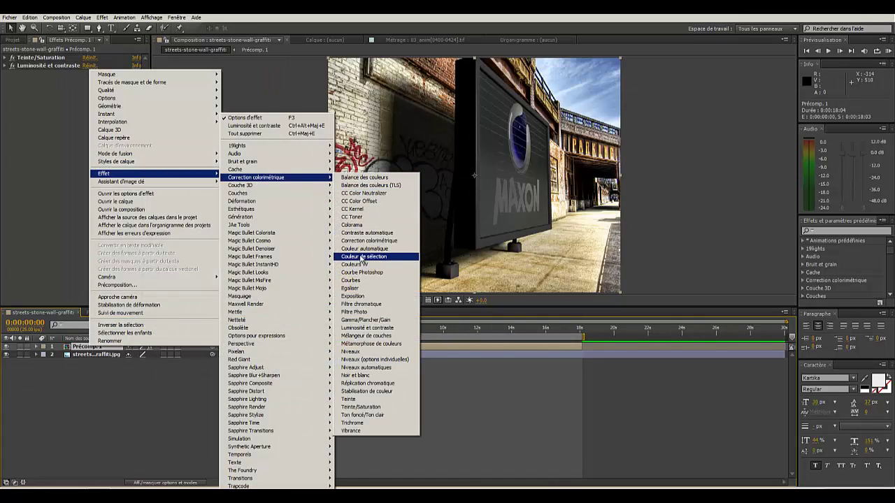
{"action": "left_click", "coordinate": [360, 281]}
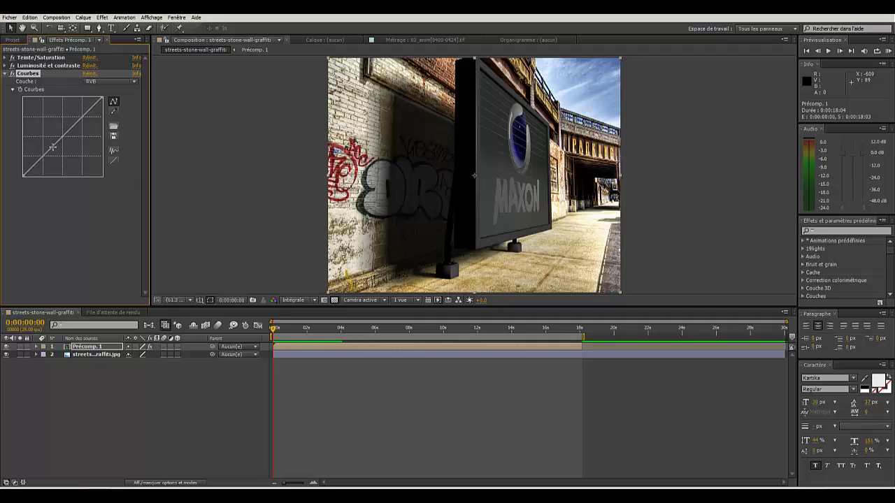
{"action": "left_click_drag", "start_coordinate": [51, 147], "coordinate": [61, 155]}
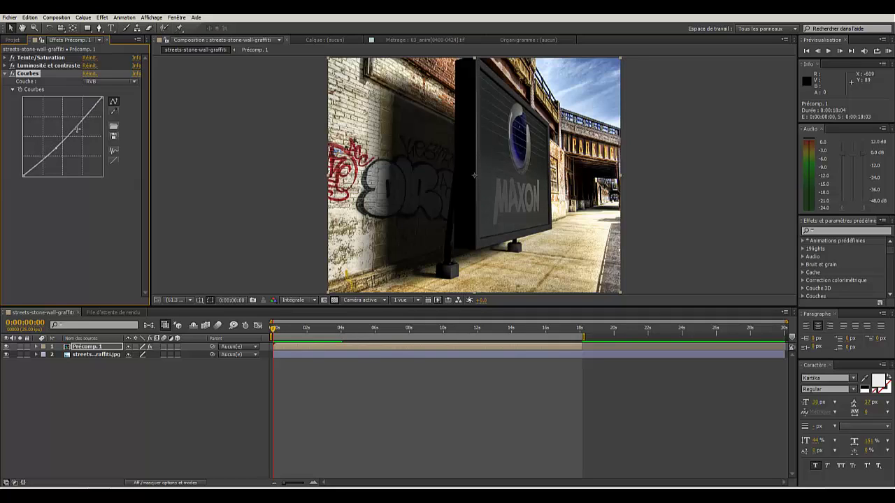
{"action": "left_click_drag", "start_coordinate": [76, 128], "coordinate": [73, 125]}
Switch the curves to the Rouge channel and raise its highlight and shadow parts to warm the billboard.
{"action": "left_click", "coordinate": [134, 81]}
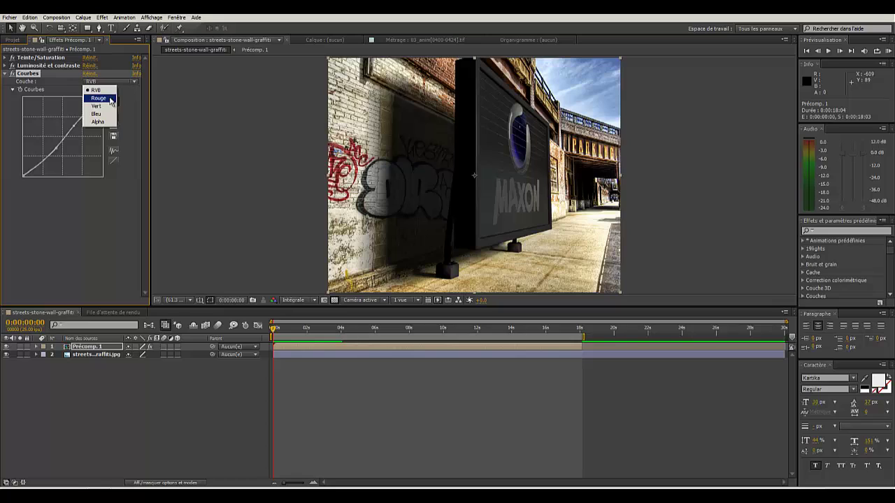
{"action": "left_click", "coordinate": [109, 99]}
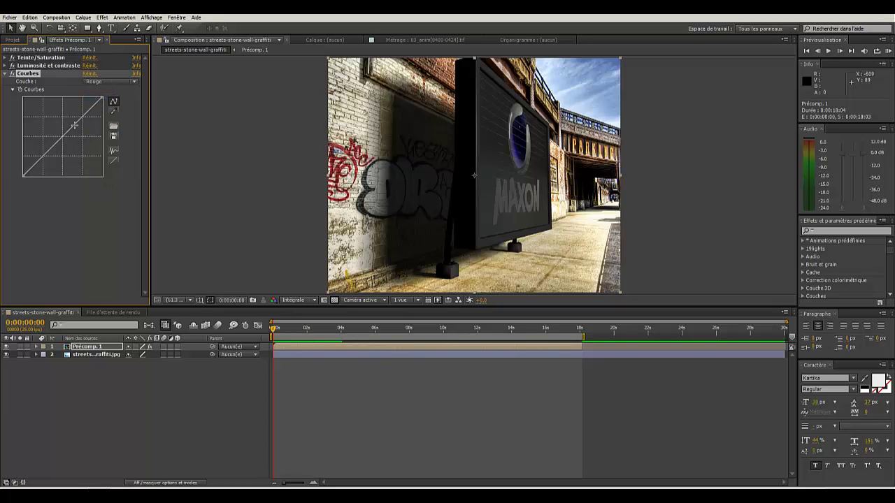
{"action": "left_click_drag", "start_coordinate": [74, 123], "coordinate": [78, 129]}
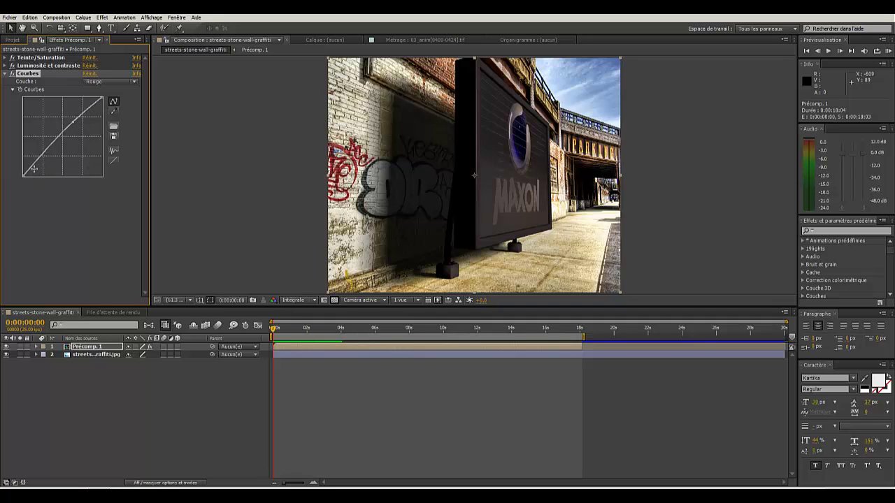
{"action": "left_click_drag", "start_coordinate": [46, 149], "coordinate": [49, 144]}
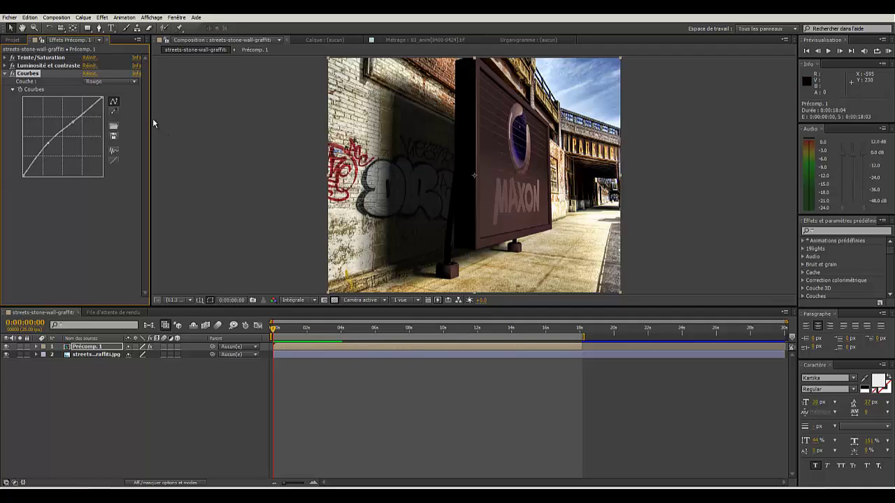
Reshape the Vert channel curve, lifting its midtones and shadows to neutralise the reddish tint on the billboard.
{"action": "left_click", "coordinate": [135, 84]}
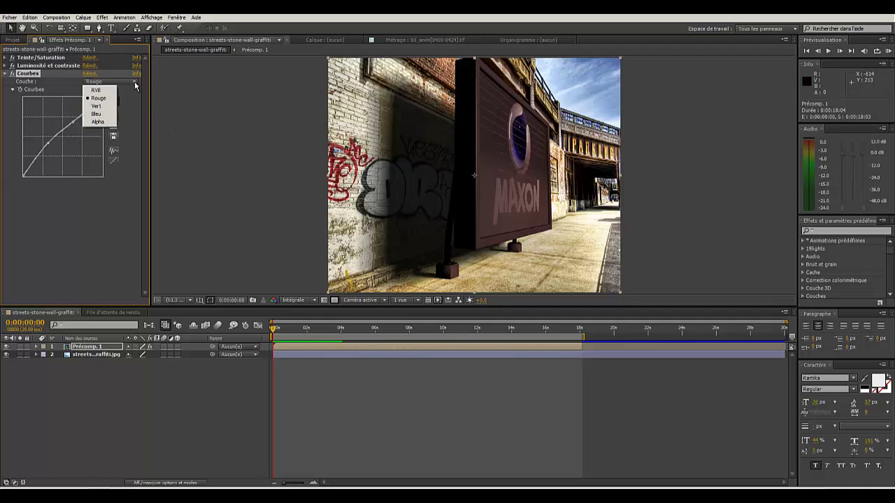
{"action": "left_click", "coordinate": [103, 107]}
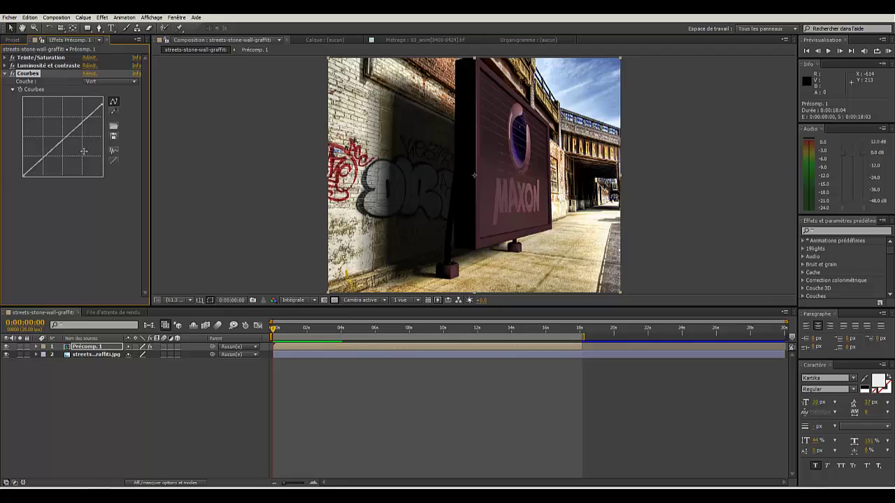
{"action": "left_click_drag", "start_coordinate": [69, 132], "coordinate": [68, 129]}
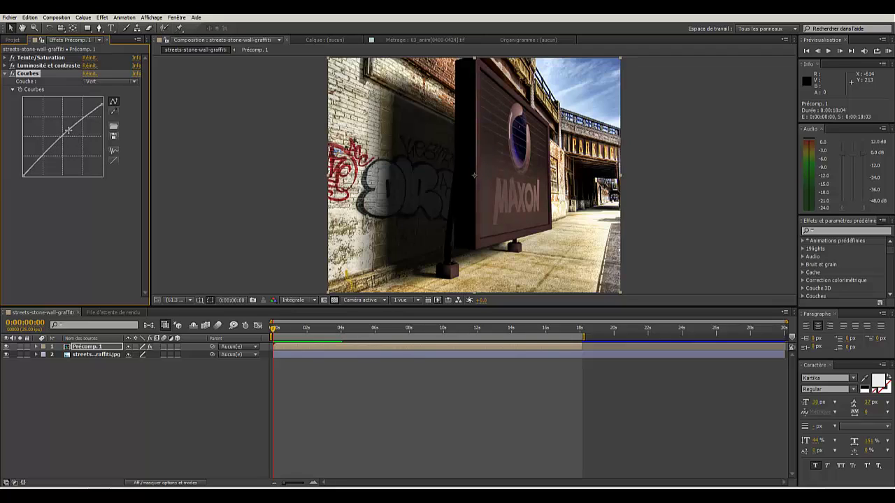
{"action": "left_click", "coordinate": [52, 153]}
{"action": "left_click_drag", "start_coordinate": [49, 149], "coordinate": [49, 147]}
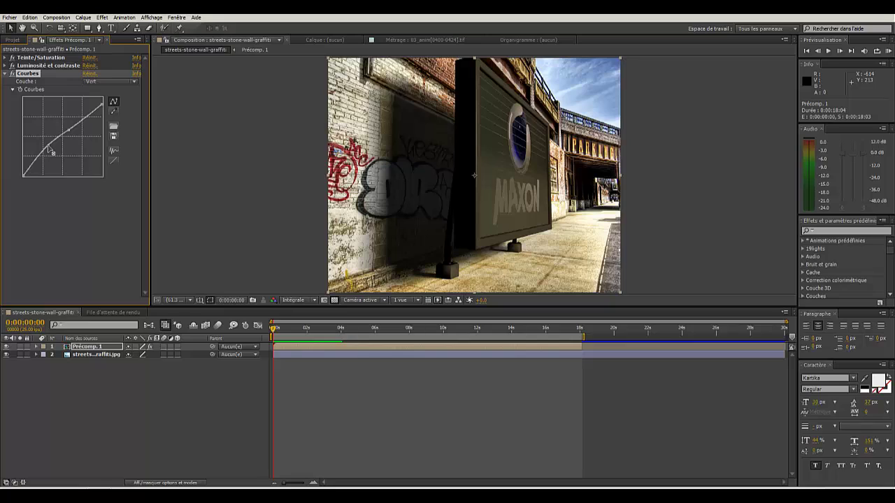
{"action": "left_click_drag", "start_coordinate": [49, 146], "coordinate": [49, 148]}
Return to the Rouge channel and fine-tune the shadow and highlight points of its curve.
{"action": "left_click", "coordinate": [134, 81]}
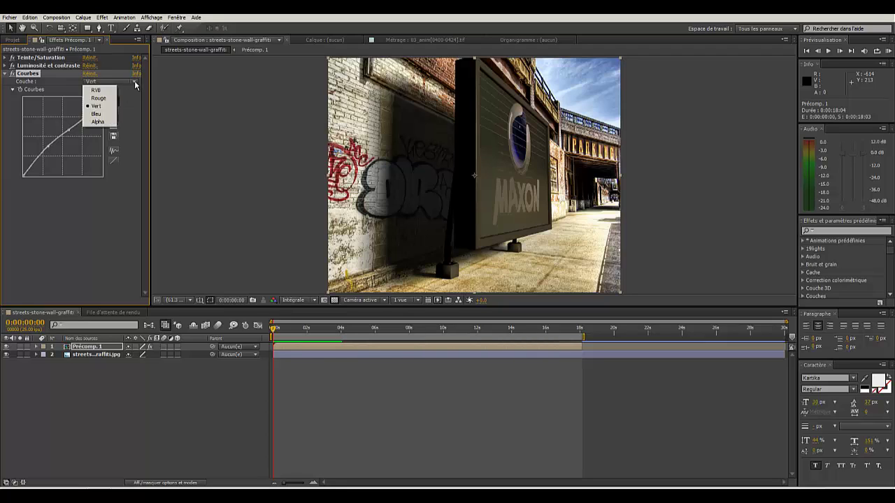
{"action": "left_click", "coordinate": [105, 99]}
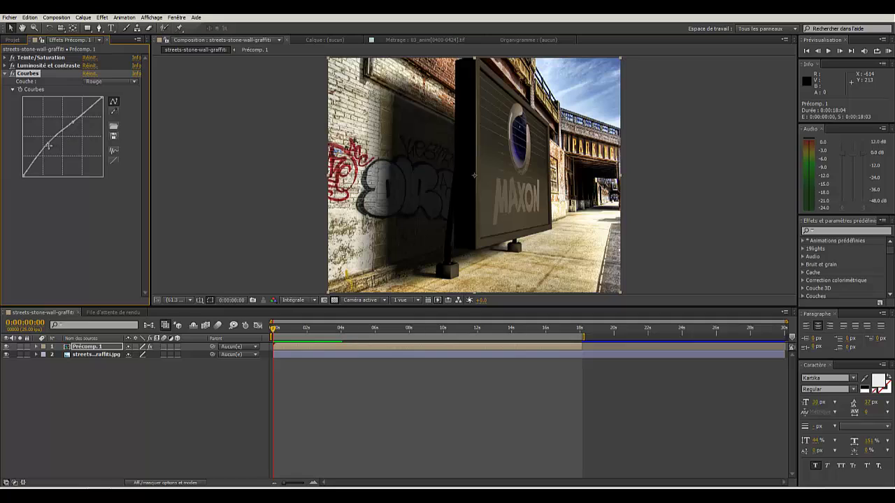
{"action": "left_click_drag", "start_coordinate": [48, 144], "coordinate": [72, 122]}
Readjust the RVB curve, moving its shadow point further down toward the dark end and refining the highlights.
{"action": "left_click", "coordinate": [134, 81]}
{"action": "left_click", "coordinate": [98, 89]}
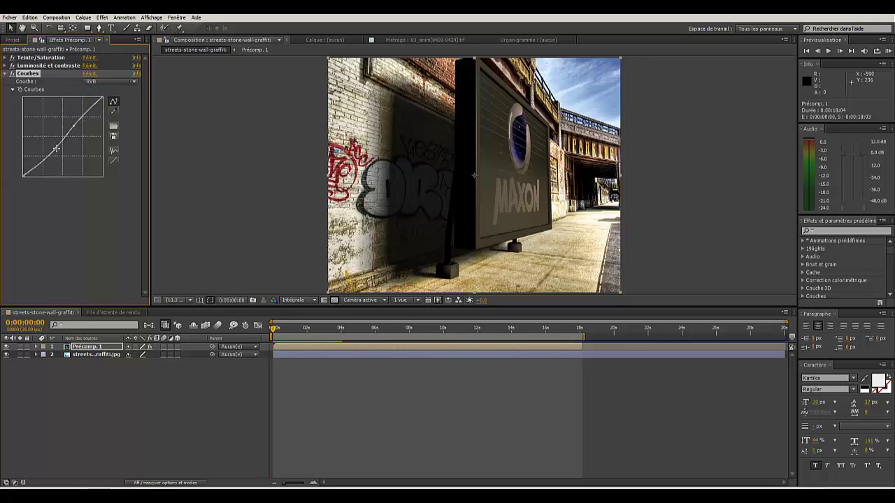
{"action": "left_click_drag", "start_coordinate": [57, 149], "coordinate": [77, 123]}
Lower the upper point of the Rouge channel curve slightly toward the midtones.
{"action": "left_click", "coordinate": [135, 83]}
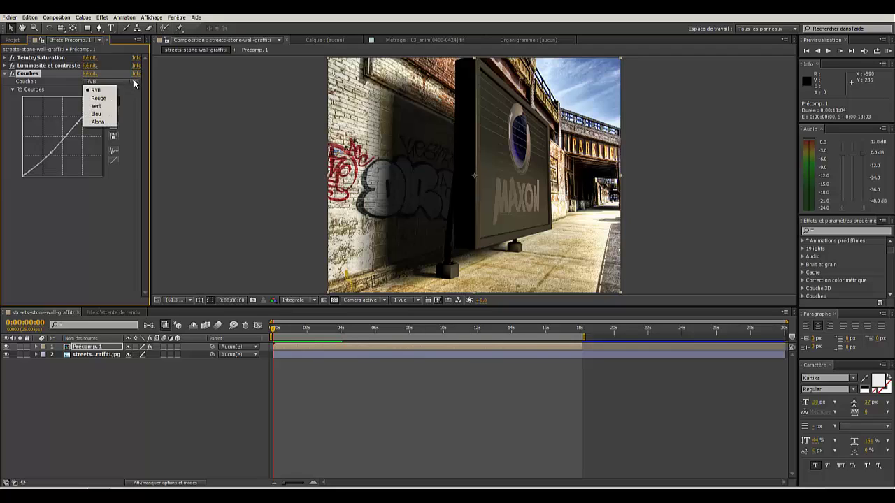
{"action": "left_click", "coordinate": [95, 97]}
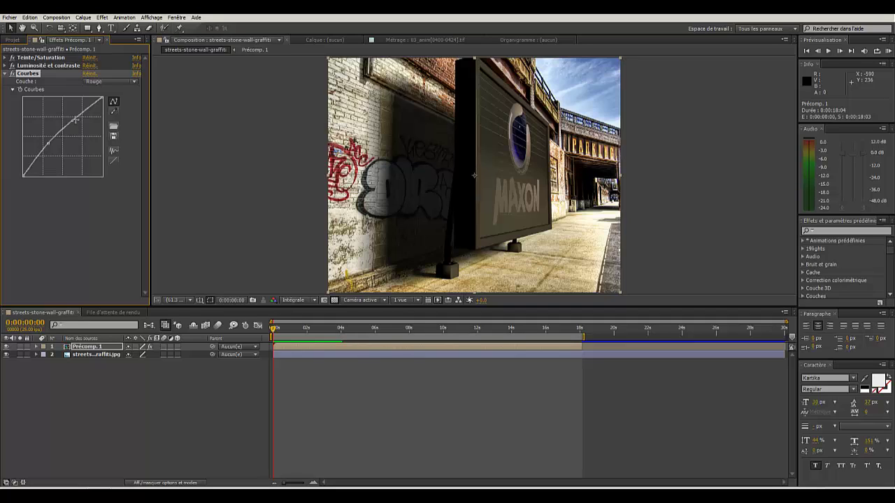
{"action": "mouse_move", "coordinate": [72, 120]}
{"action": "left_mouse_down"}
{"action": "mouse_move", "coordinate": [71, 135]}
{"action": "mouse_move", "coordinate": [68, 128]}
{"action": "left_mouse_up"}
Reopen the Teinte/Saturation settings on the Rouges channel and raise the red saturation to 35.
{"action": "left_click", "coordinate": [5, 58]}
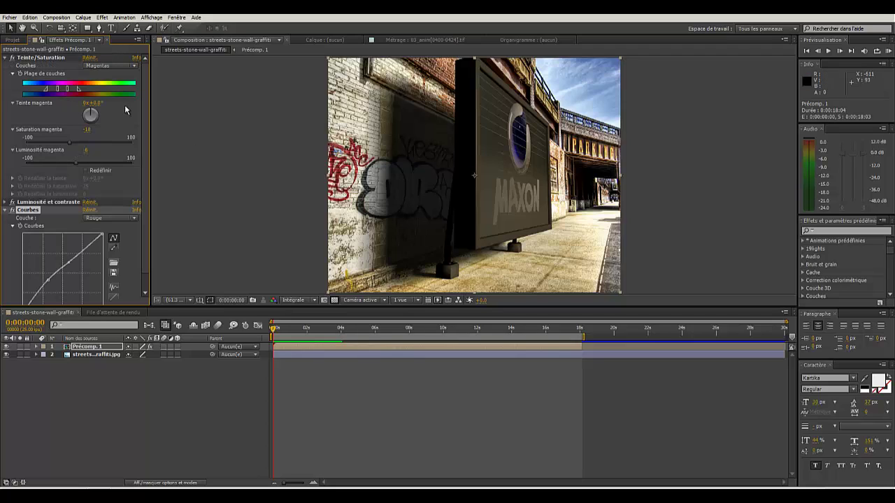
{"action": "left_click", "coordinate": [133, 65]}
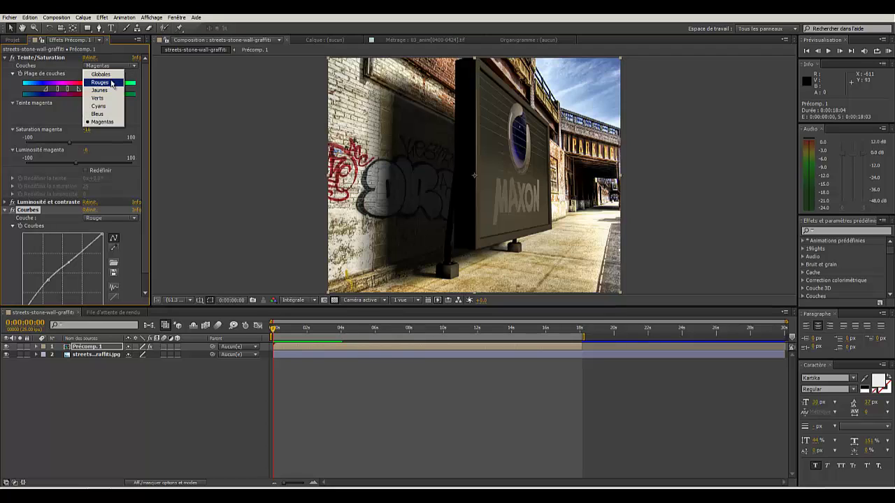
{"action": "left_click", "coordinate": [100, 82]}
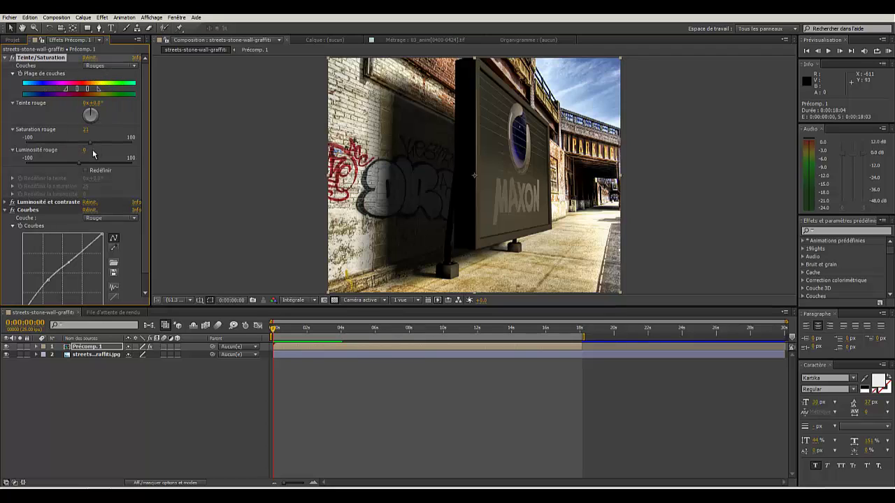
{"action": "left_click_drag", "start_coordinate": [90, 144], "coordinate": [98, 144]}
Switch the Teinte/Saturation effect to the Verts channel, set its lightness to -16 and reduce its saturation.
{"action": "left_click", "coordinate": [134, 65]}
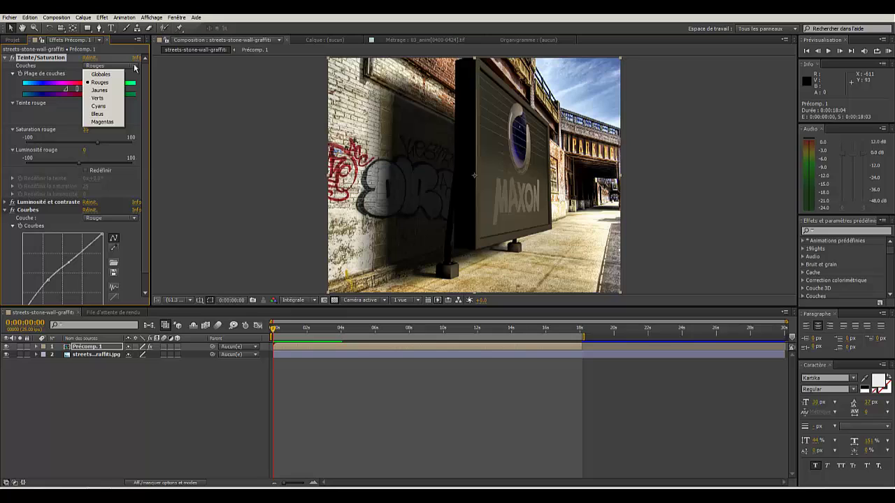
{"action": "left_click", "coordinate": [97, 98]}
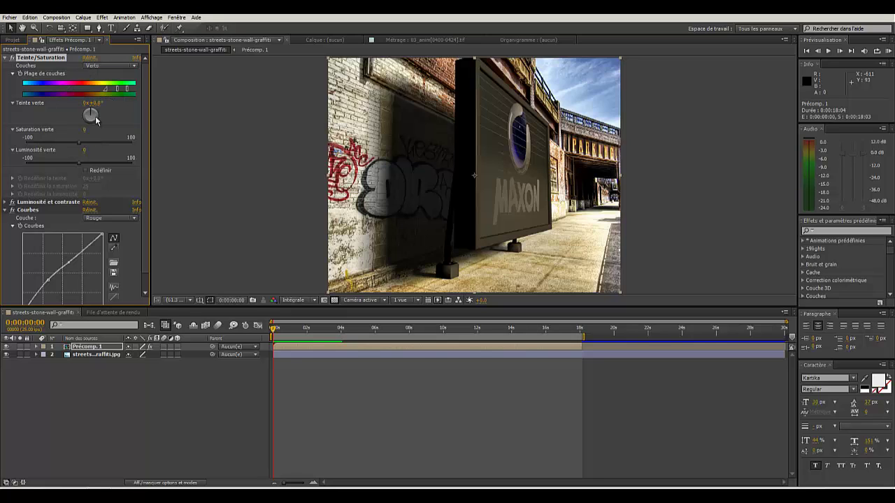
{"action": "left_click", "coordinate": [78, 163]}
{"action": "left_click_drag", "start_coordinate": [70, 162], "coordinate": [70, 146]}
Go back to the Magentas channel and set its lightness to -13 and its saturation to -16.
{"action": "left_click", "coordinate": [134, 67]}
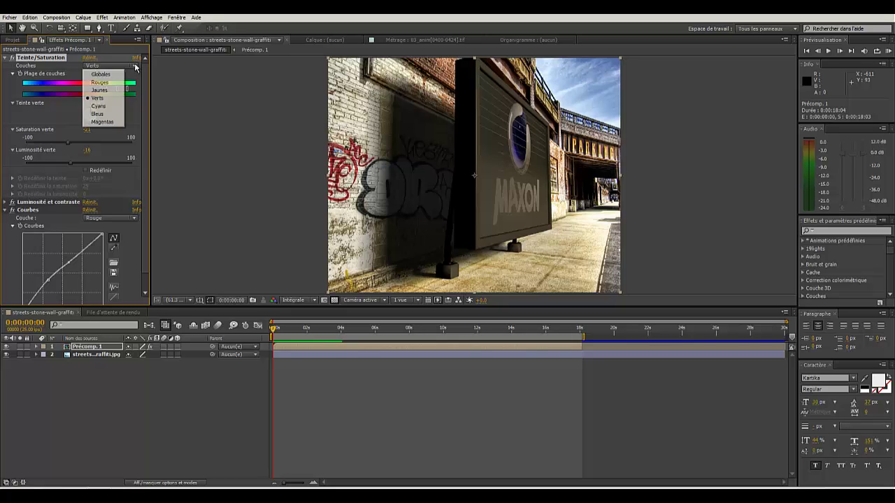
{"action": "left_click", "coordinate": [102, 123]}
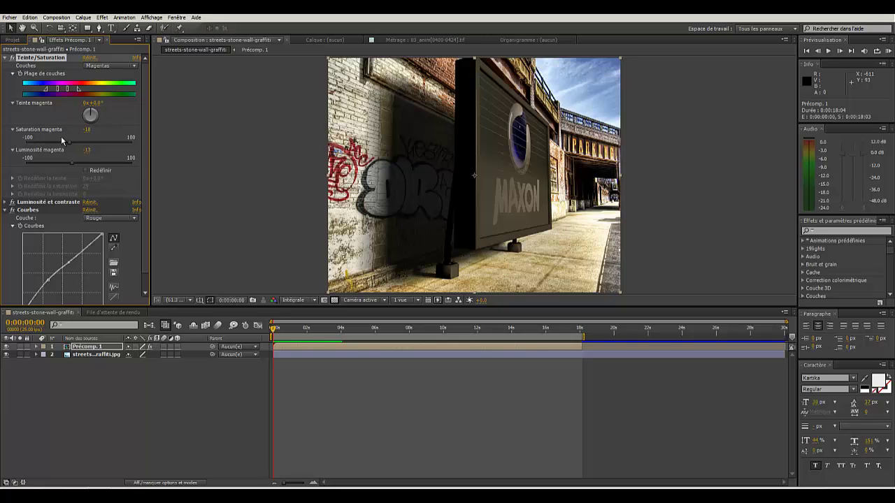
{"action": "left_click_drag", "start_coordinate": [61, 141], "coordinate": [71, 146]}
Switch the Teinte/Saturation effect to the Rouges channel, adjust its red lightness slightly, and collapse the effect.
{"action": "left_click", "coordinate": [135, 65]}
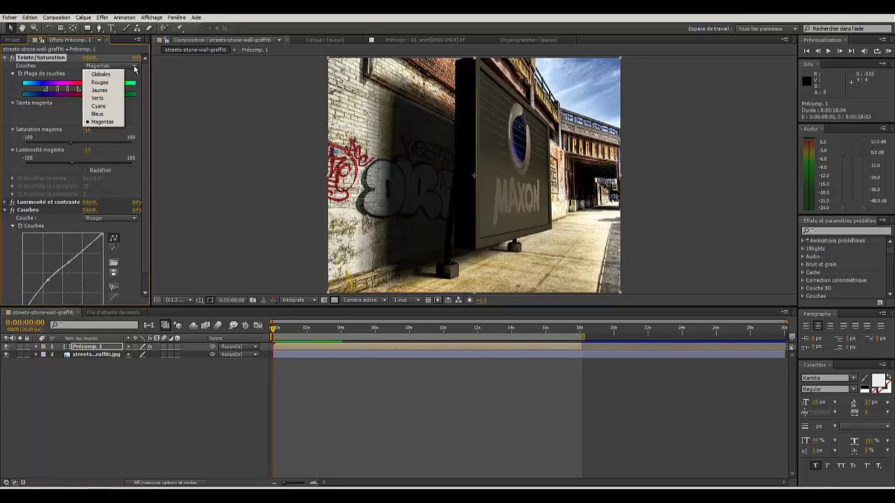
{"action": "left_click", "coordinate": [100, 82]}
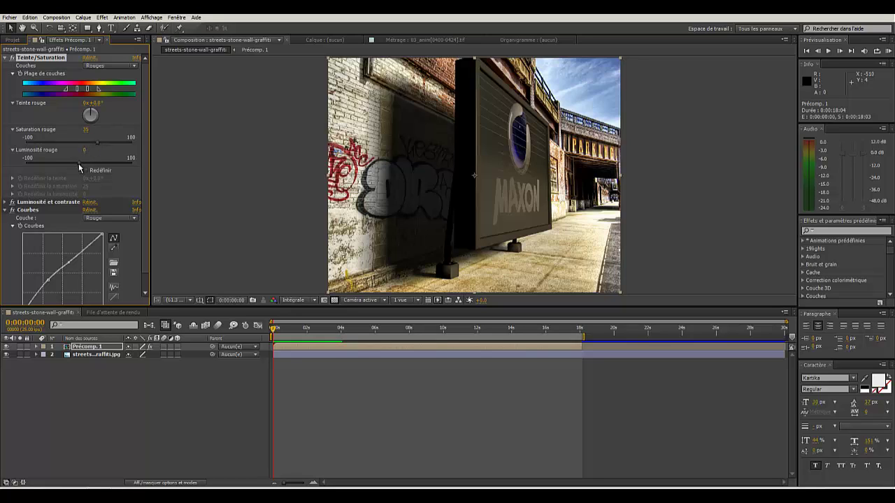
{"action": "left_click_drag", "start_coordinate": [84, 164], "coordinate": [90, 166]}
{"action": "left_click", "coordinate": [7, 58]}
Compare the billboard with Teinte/Saturation and Luminosité et contraste each disabled and re-enabled.
{"action": "left_click", "coordinate": [12, 58]}
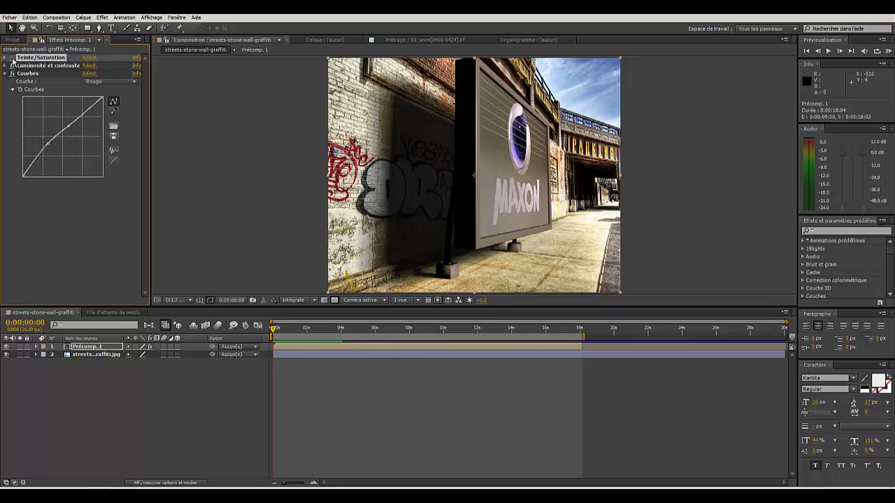
{"action": "left_click", "coordinate": [12, 59]}
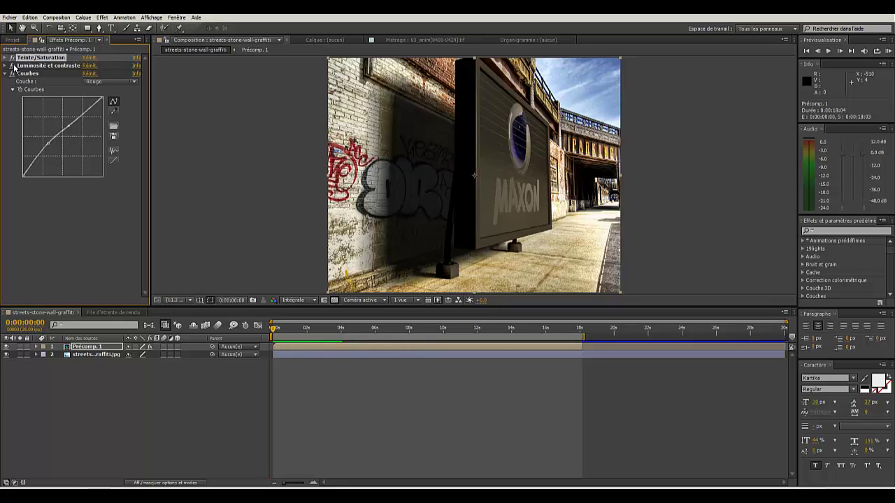
{"action": "left_click", "coordinate": [11, 66]}
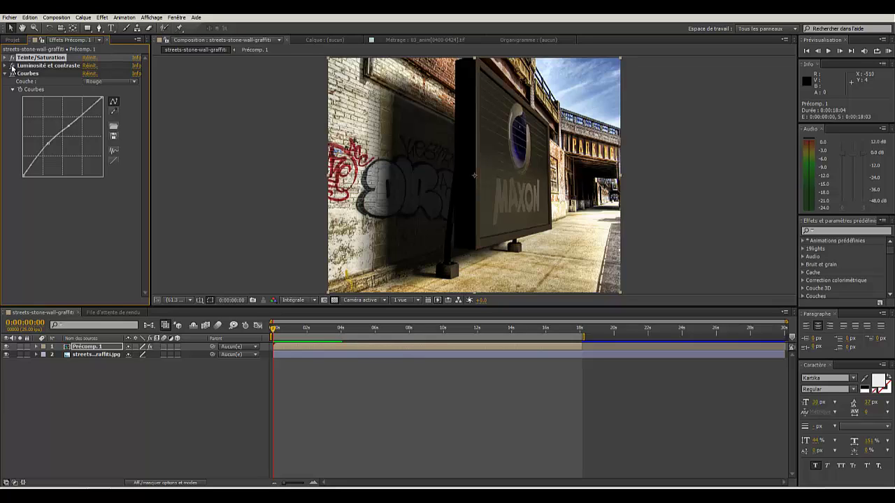
{"action": "left_click", "coordinate": [12, 66]}
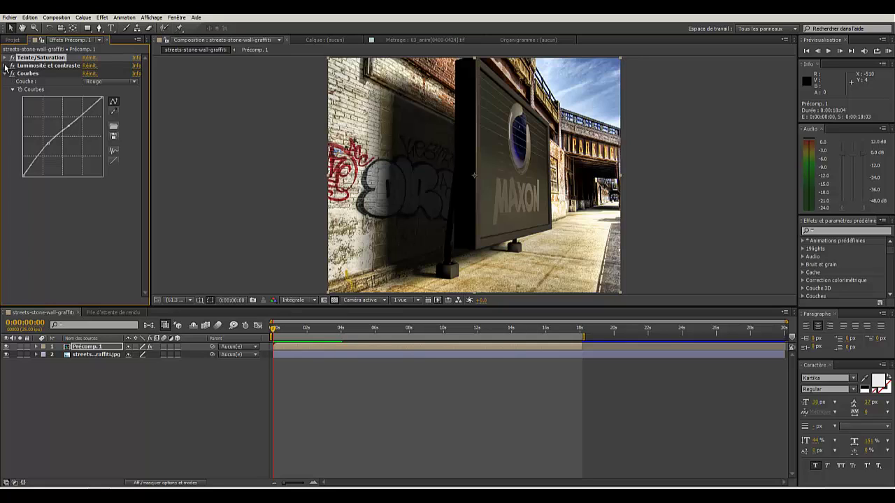
Set the contrast of the billboard's Luminosité et contraste effect to -1.
{"action": "left_click", "coordinate": [5, 66]}
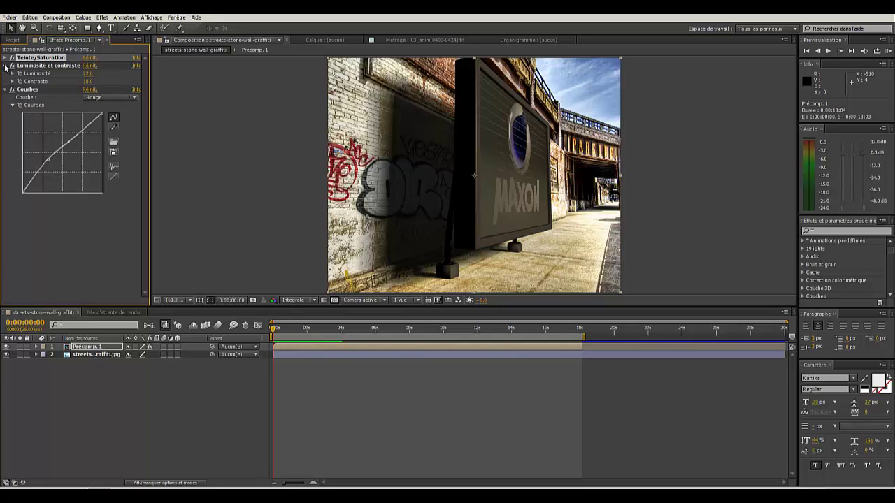
{"action": "left_click", "coordinate": [88, 82]}
{"action": "type", "text": "29"}
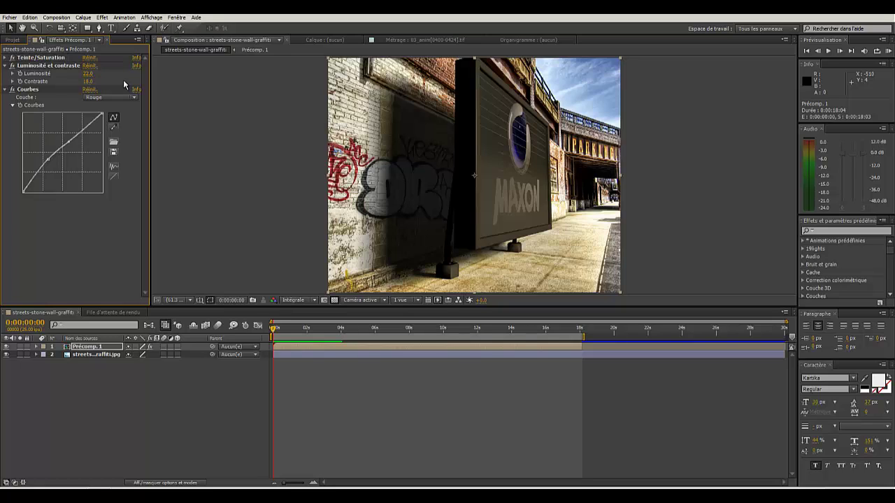
{"action": "key", "text": "Return"}
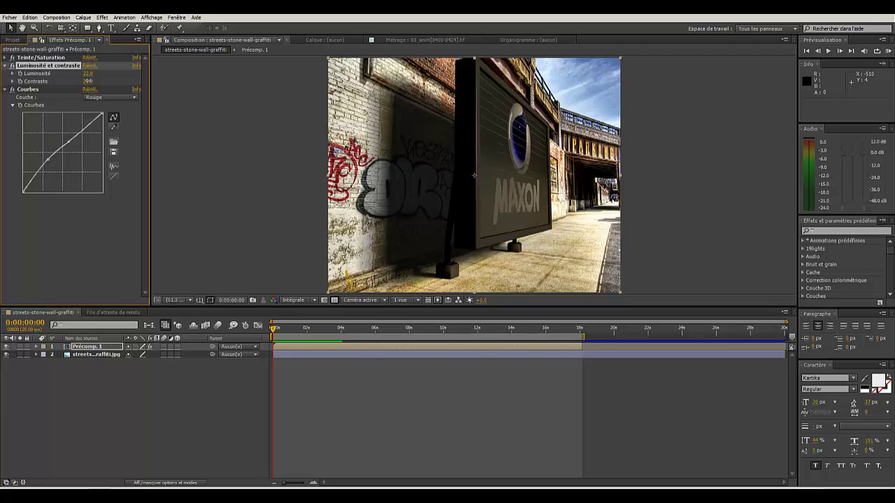
{"action": "left_click_drag", "start_coordinate": [88, 81], "coordinate": [73, 81]}
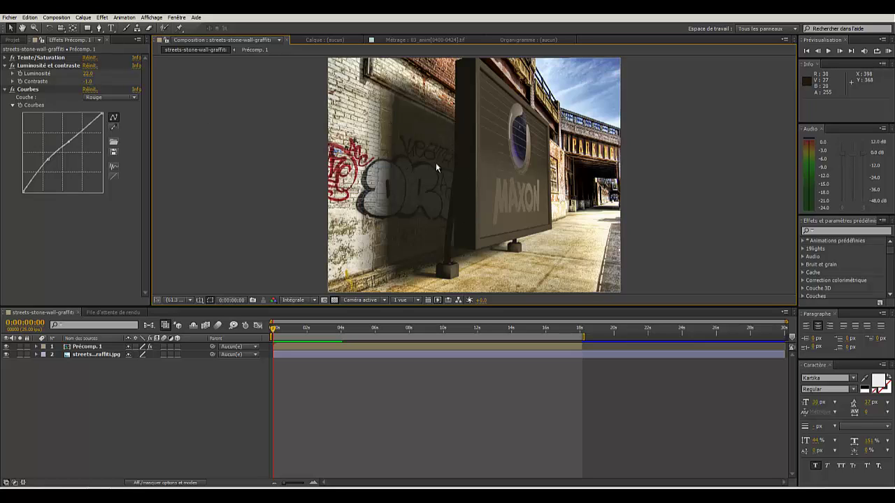
Switch the Courbes effect to the Alpha channel and bend its curve moderately above the diagonal around the midtones.
{"action": "left_click", "coordinate": [135, 98]}
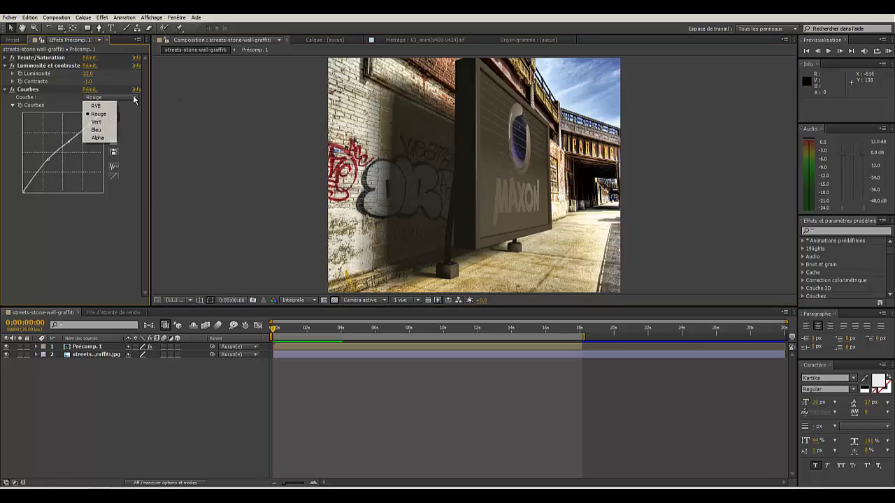
{"action": "left_click", "coordinate": [97, 137]}
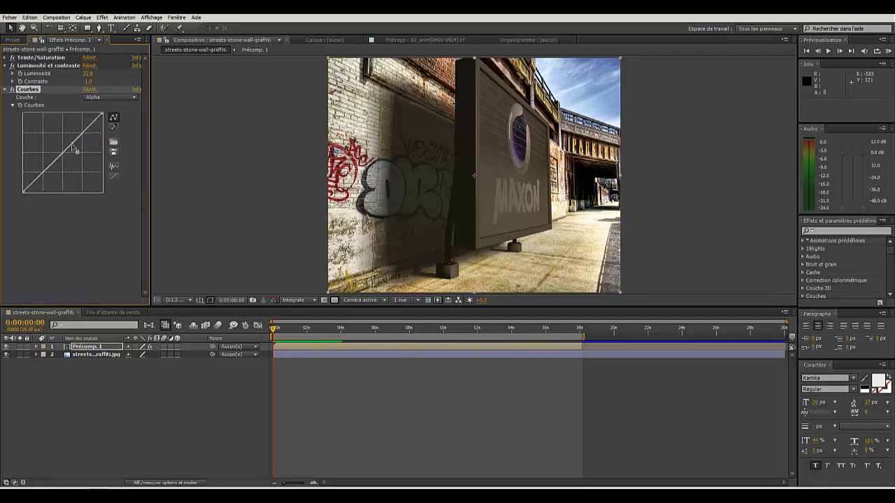
{"action": "left_click_drag", "start_coordinate": [73, 148], "coordinate": [90, 172]}
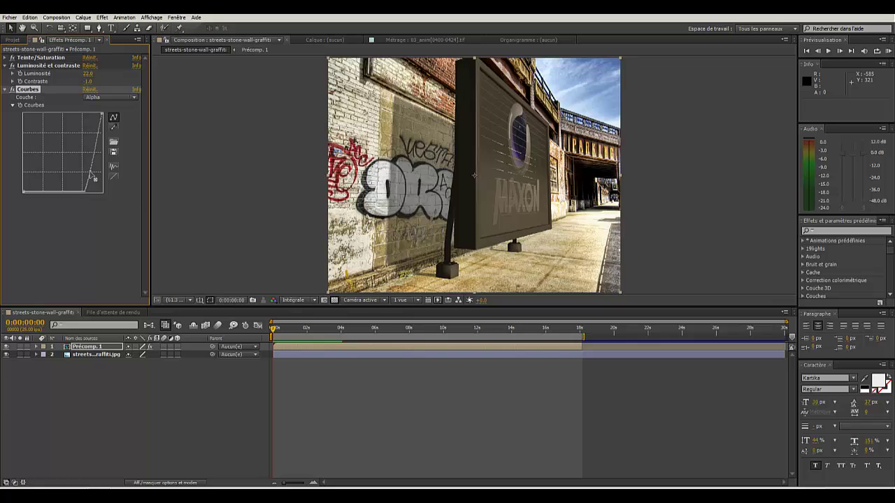
{"action": "left_click_drag", "start_coordinate": [90, 174], "coordinate": [58, 153]}
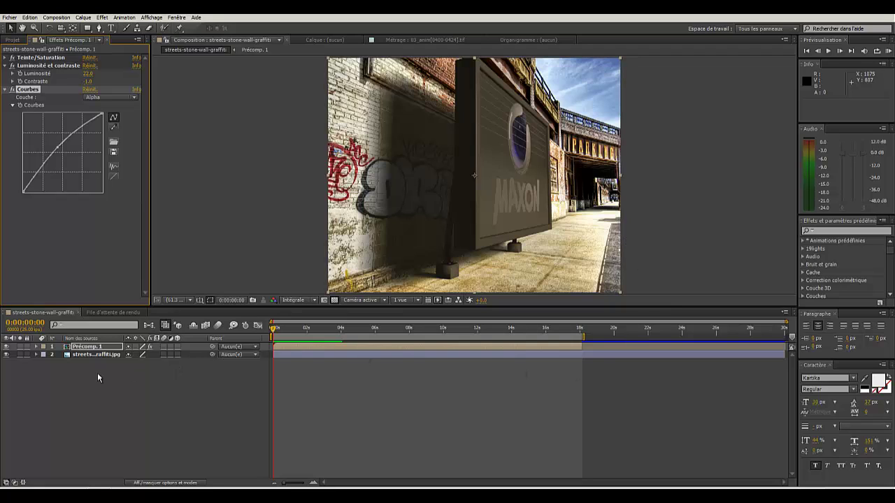
Create a second composition from the graffiti wall JPEG in the project.
{"action": "left_click", "coordinate": [12, 40]}
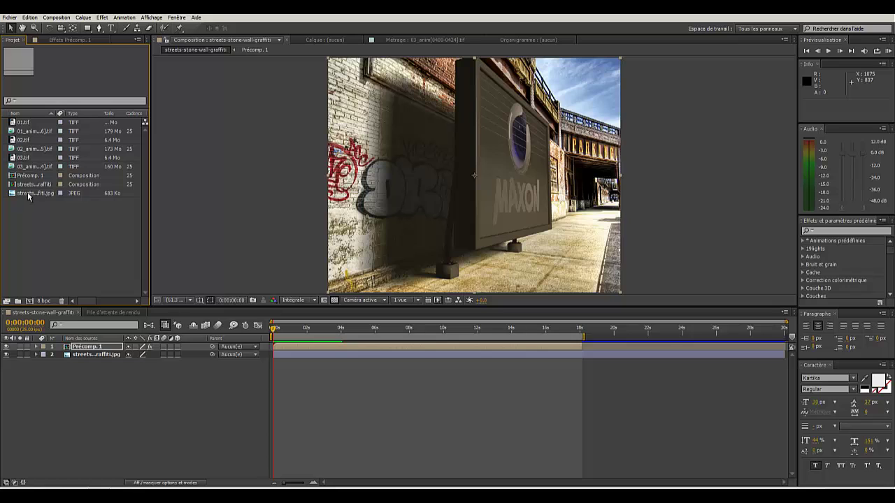
{"action": "left_click_drag", "start_coordinate": [28, 195], "coordinate": [31, 303]}
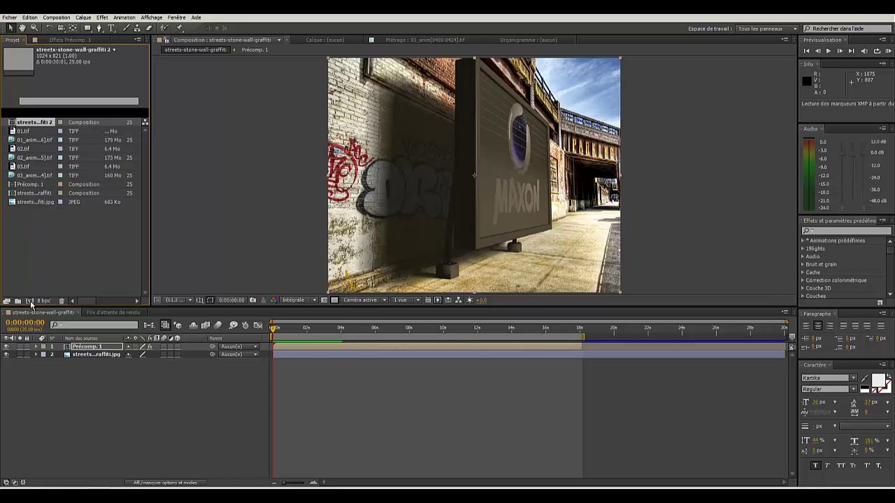
Create a blank 1024 × 821 px composition at 25 fps lasting 0:00:30:01 and close its timeline.
{"action": "left_click", "coordinate": [30, 301]}
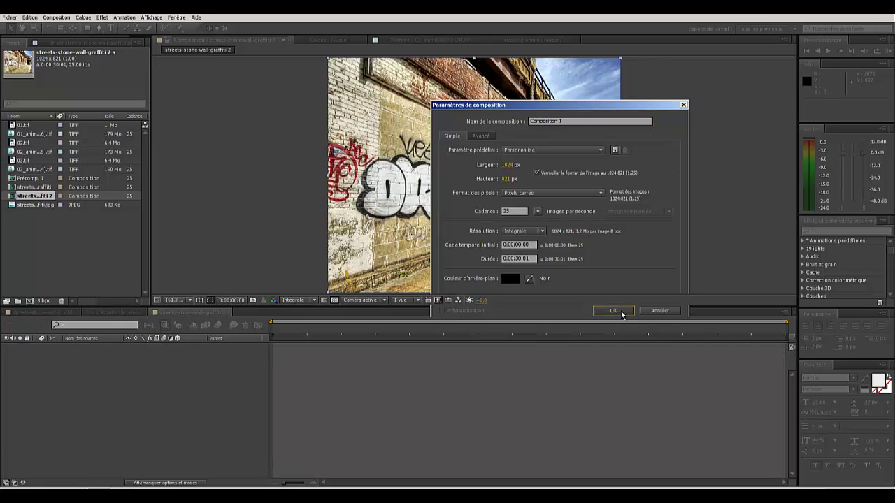
{"action": "left_click", "coordinate": [622, 314]}
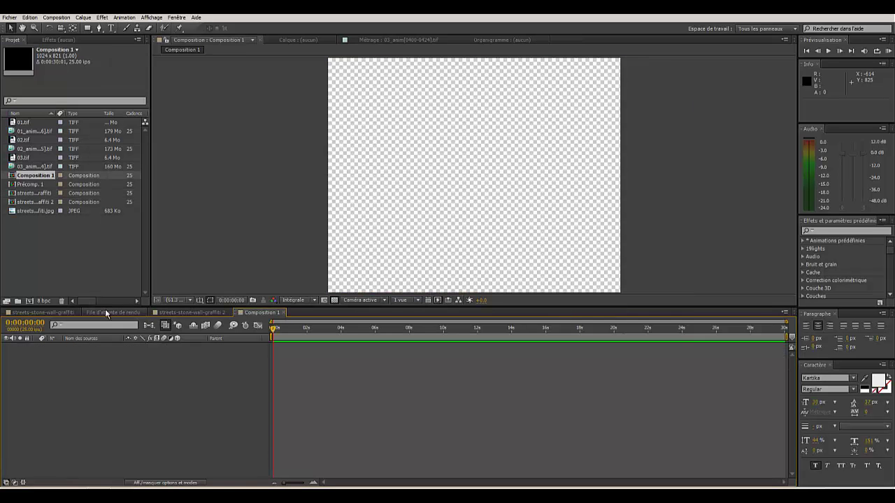
{"action": "left_click", "coordinate": [283, 313]}
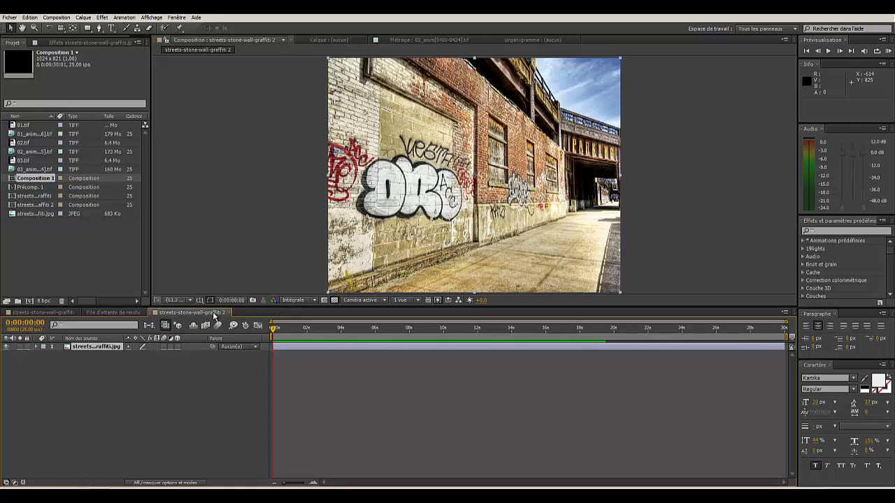
Set the project's colour depth to 32 bits par couche (flottant).
{"action": "left_click", "coordinate": [92, 315]}
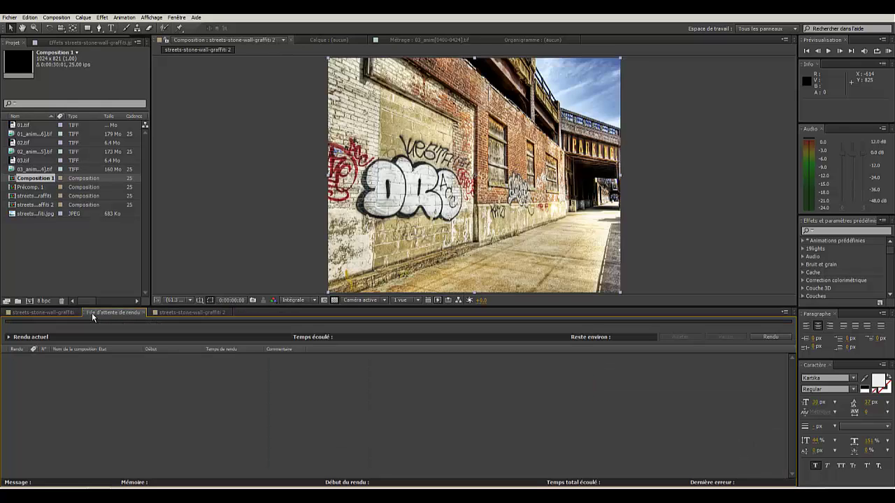
{"action": "left_click", "coordinate": [43, 300]}
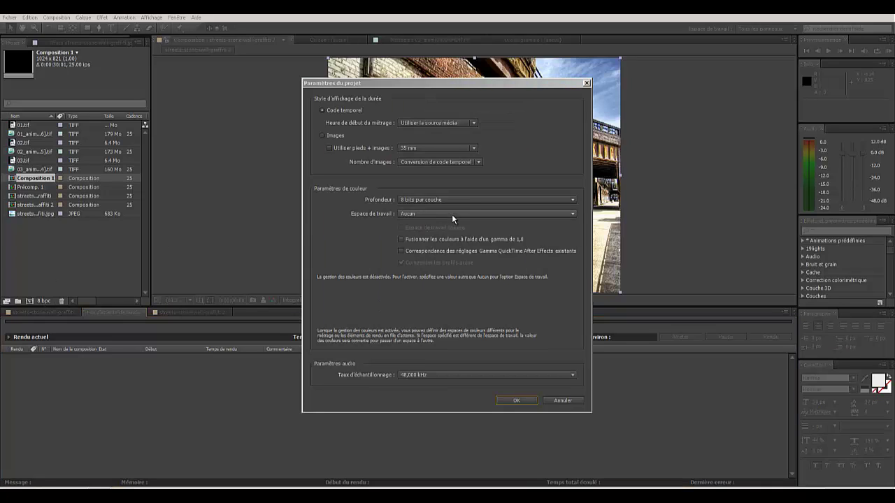
{"action": "left_click", "coordinate": [573, 203]}
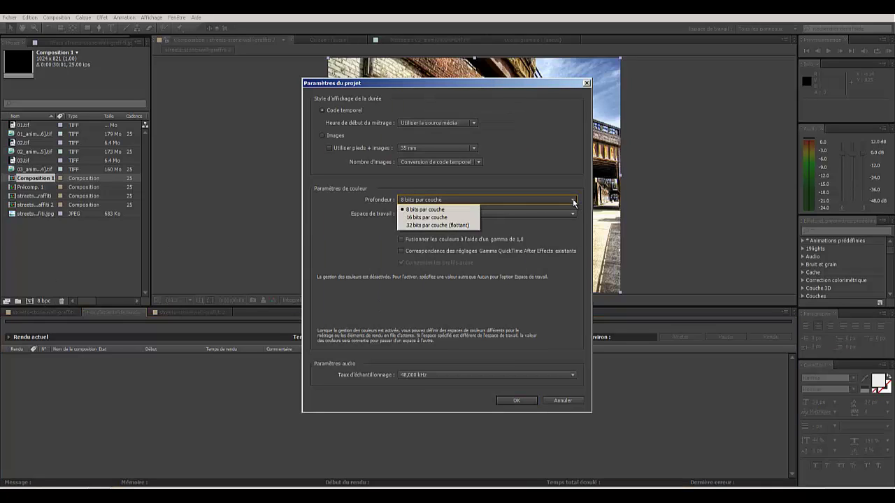
{"action": "left_click", "coordinate": [470, 226]}
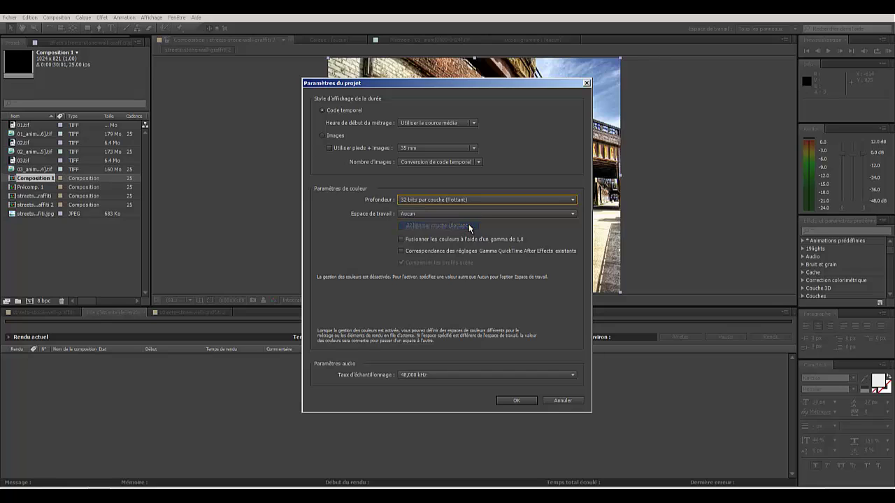
{"action": "left_click", "coordinate": [514, 401]}
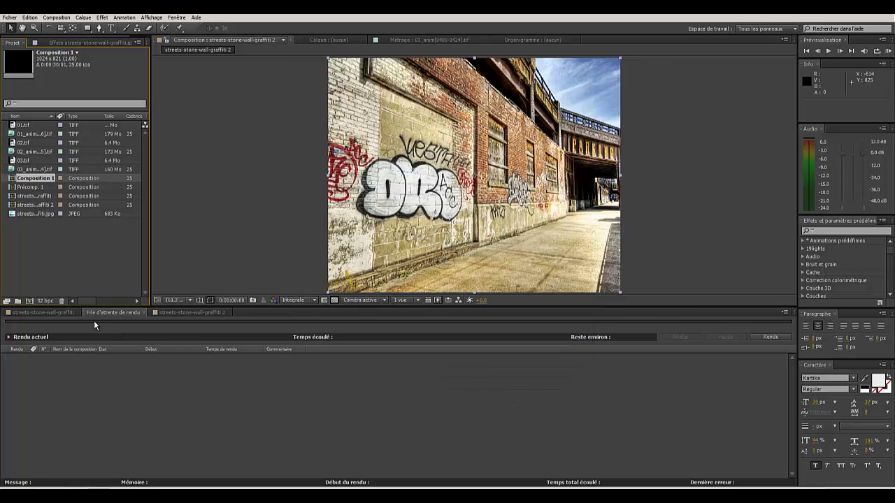
{"action": "left_click", "coordinate": [175, 313]}
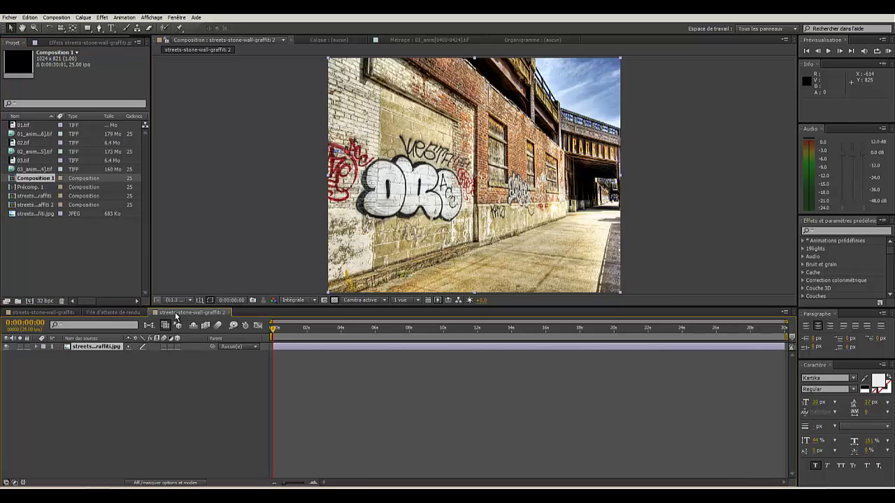
{"action": "left_click", "coordinate": [115, 314]}
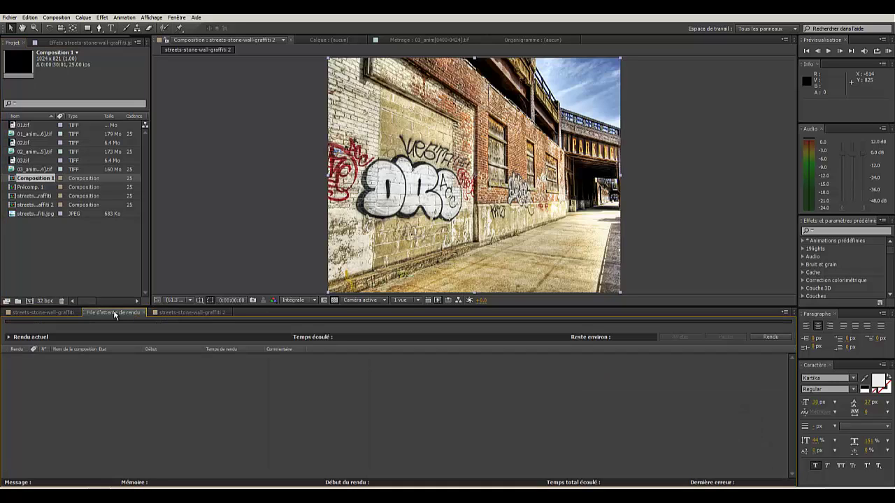
{"action": "left_click", "coordinate": [68, 313]}
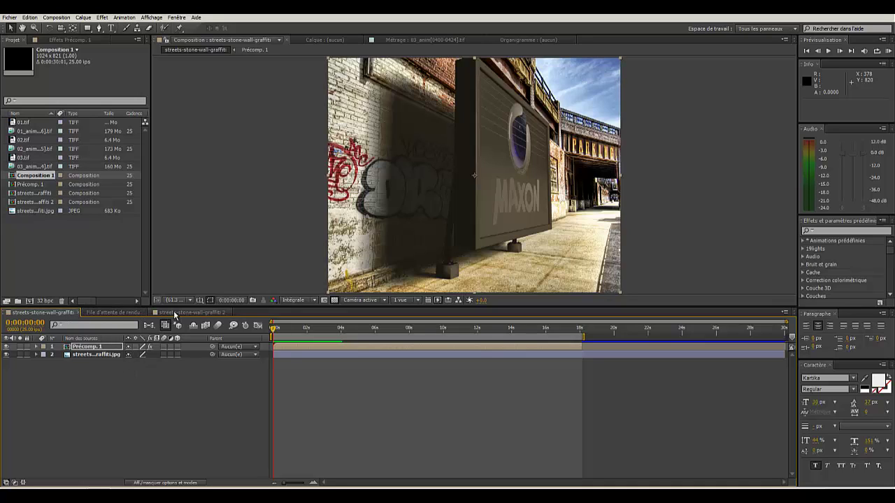
{"action": "left_click", "coordinate": [132, 315]}
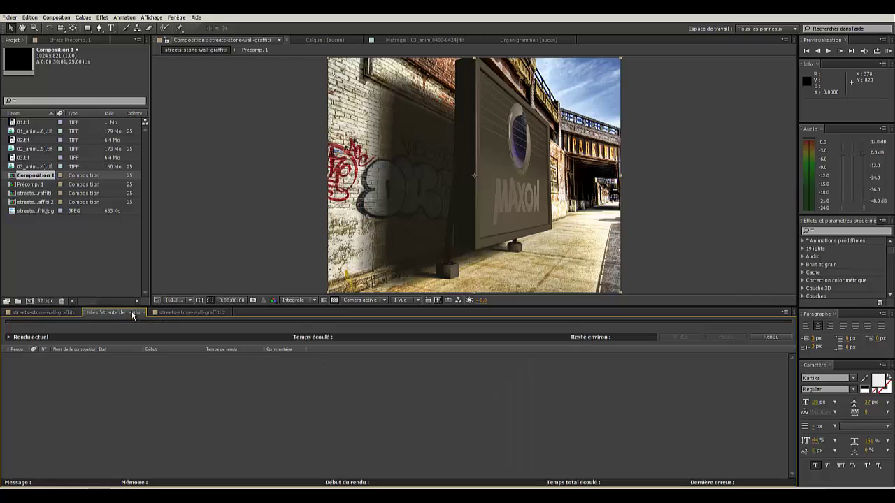
{"action": "left_click", "coordinate": [179, 313]}
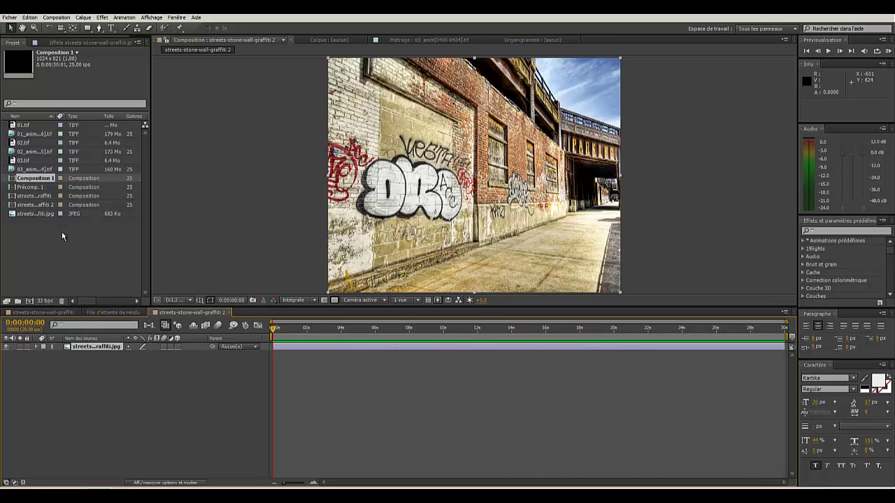
{"action": "left_click", "coordinate": [48, 314]}
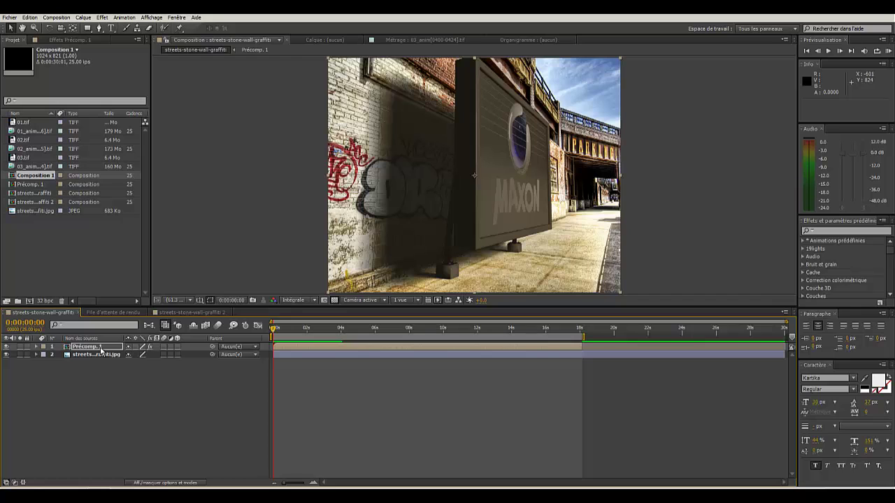
Add Précomp. 1 above the wall photo in streets-stone-wall-graffiti 2 and trim its end to 0:00:18:03.
{"action": "left_click", "coordinate": [190, 313]}
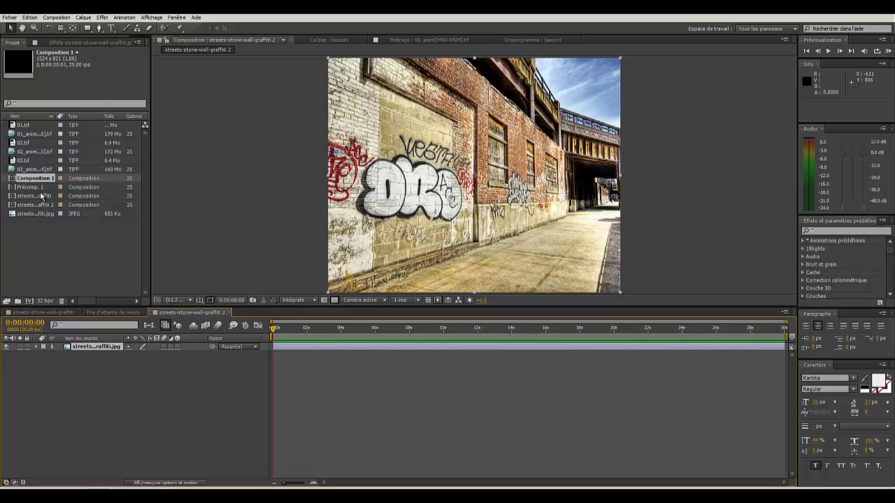
{"action": "left_click_drag", "start_coordinate": [31, 188], "coordinate": [99, 347]}
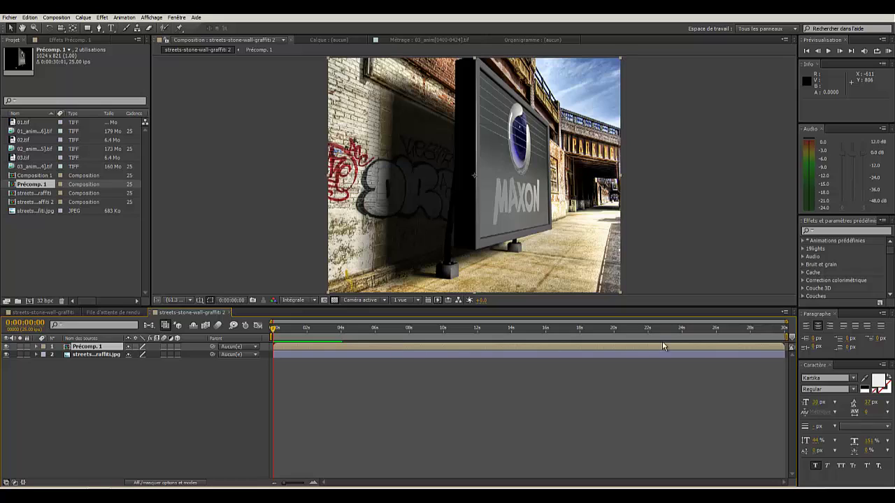
{"action": "left_click_drag", "start_coordinate": [784, 346], "coordinate": [591, 346]}
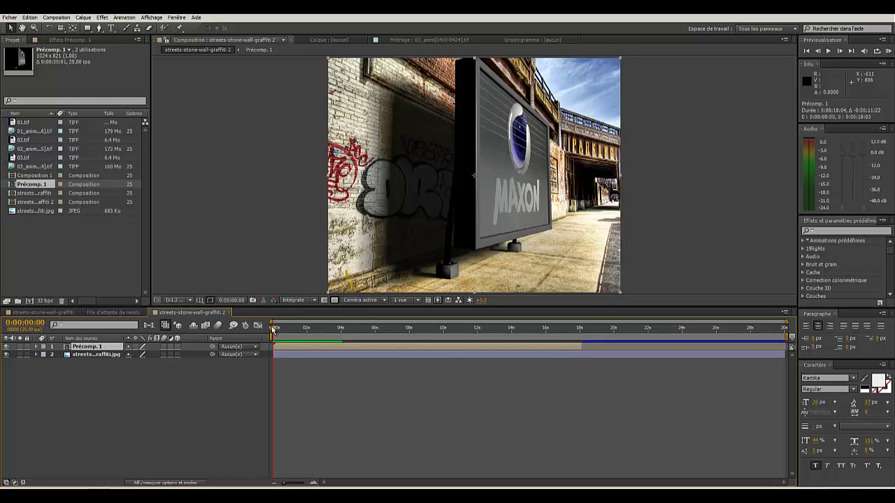
Set the duration of streets-stone-wall-graffiti 2 to 0:00:36:01 and extend the wall photo layer to the composition's new end.
{"action": "left_click_drag", "start_coordinate": [273, 328], "coordinate": [579, 332]}
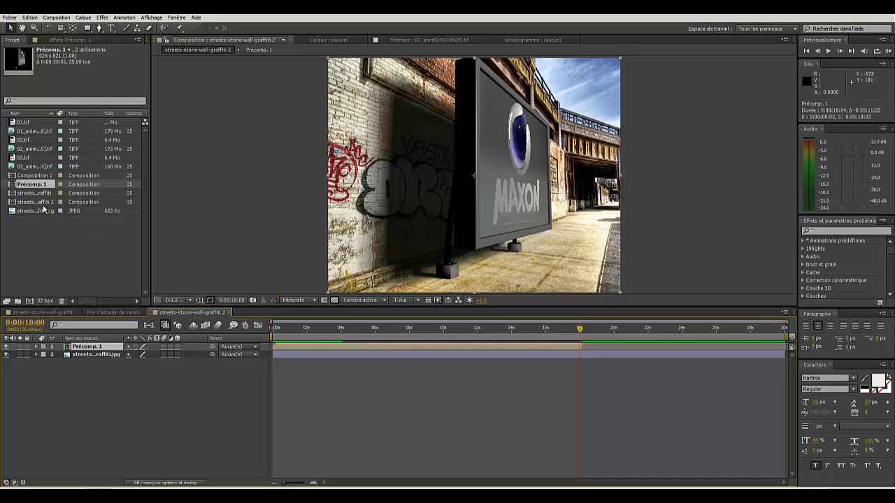
{"action": "left_click", "coordinate": [37, 203]}
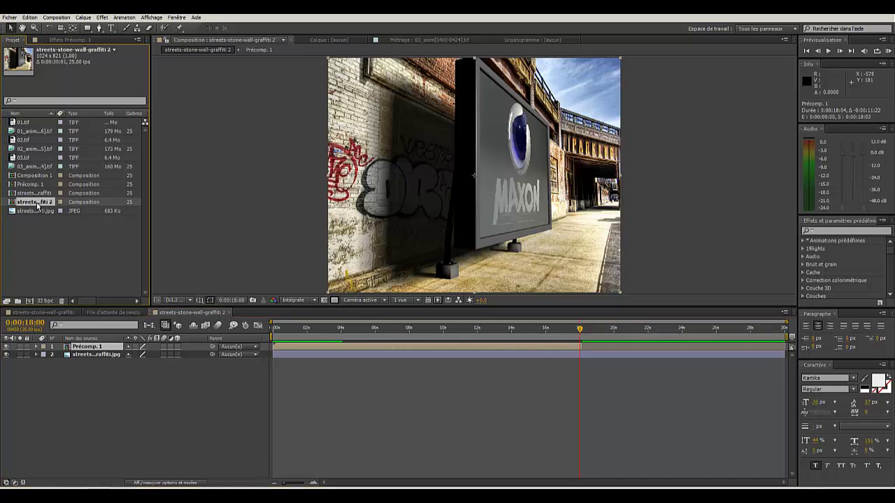
{"action": "left_click", "coordinate": [57, 18]}
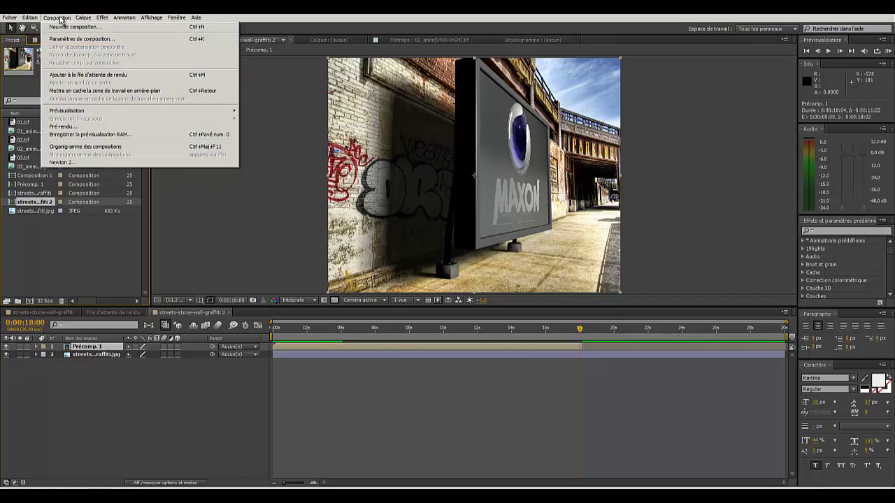
{"action": "left_click", "coordinate": [65, 40]}
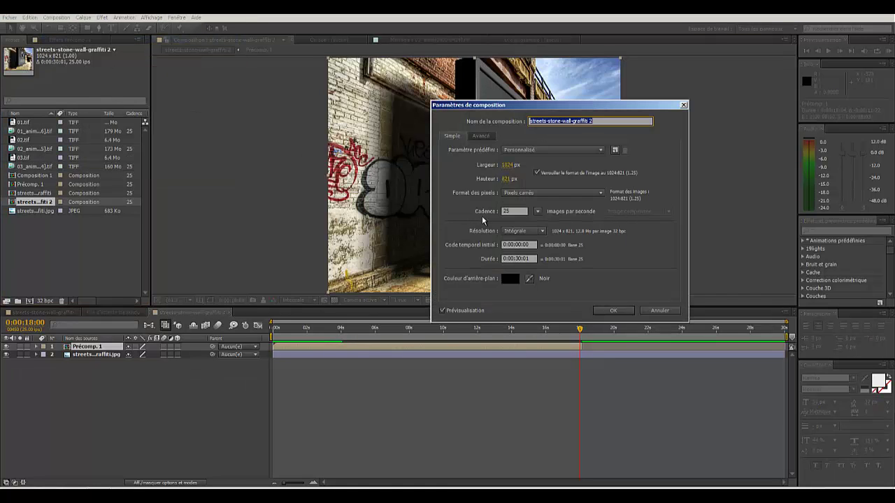
{"action": "left_click", "coordinate": [518, 259]}
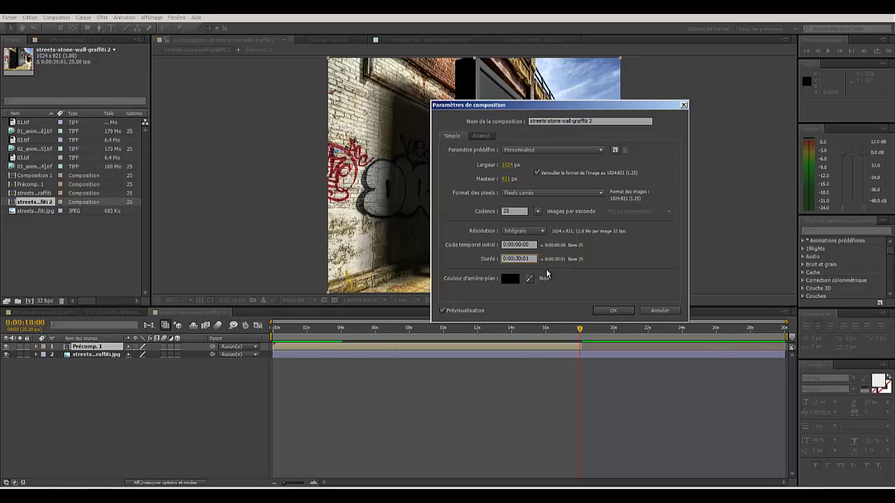
{"action": "key", "text": "BackSpace"}
{"action": "type", "text": "6"}
{"action": "left_click", "coordinate": [144, 461]}
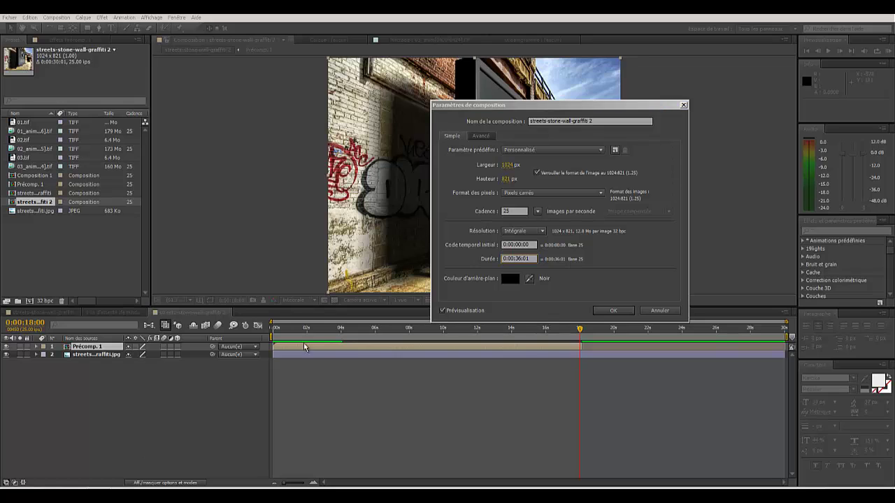
{"action": "left_click", "coordinate": [607, 312]}
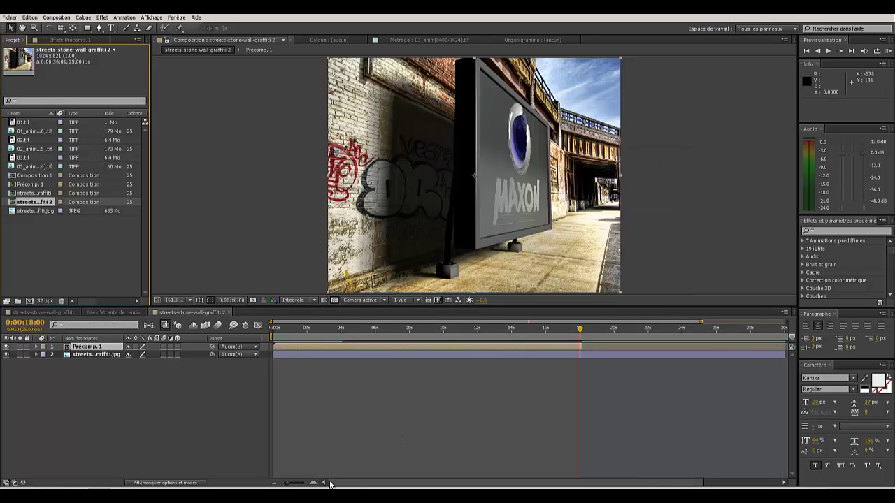
{"action": "left_click_drag", "start_coordinate": [288, 484], "coordinate": [282, 484]}
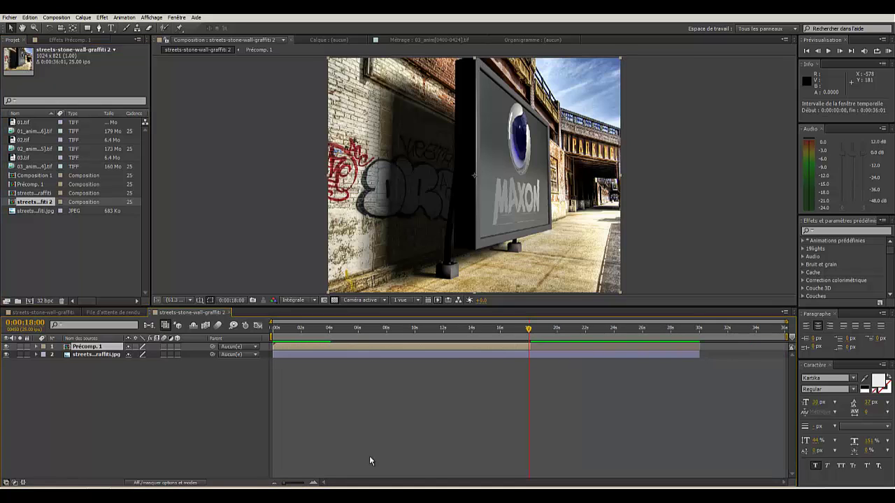
{"action": "left_click_drag", "start_coordinate": [697, 354], "coordinate": [785, 354]}
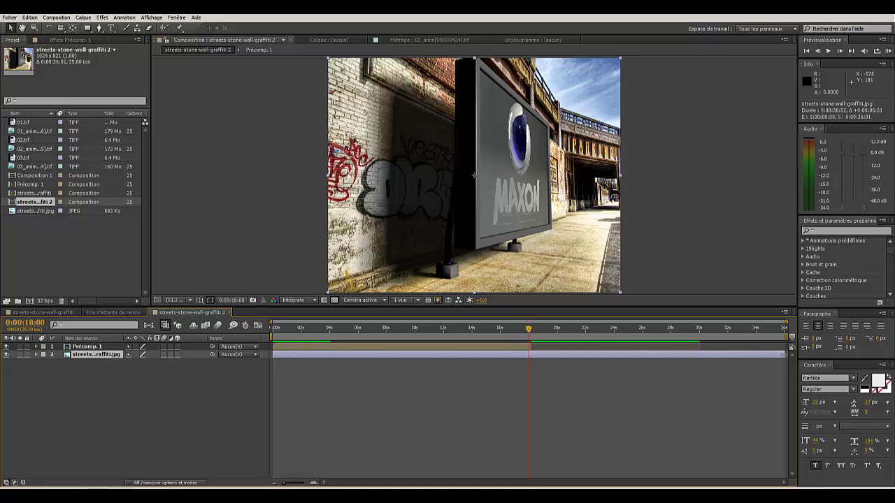
Duplicate the Précomp. 1 layer and shift the copy to start at 0:00:18:04, right after the original ends.
{"action": "left_click", "coordinate": [95, 347]}
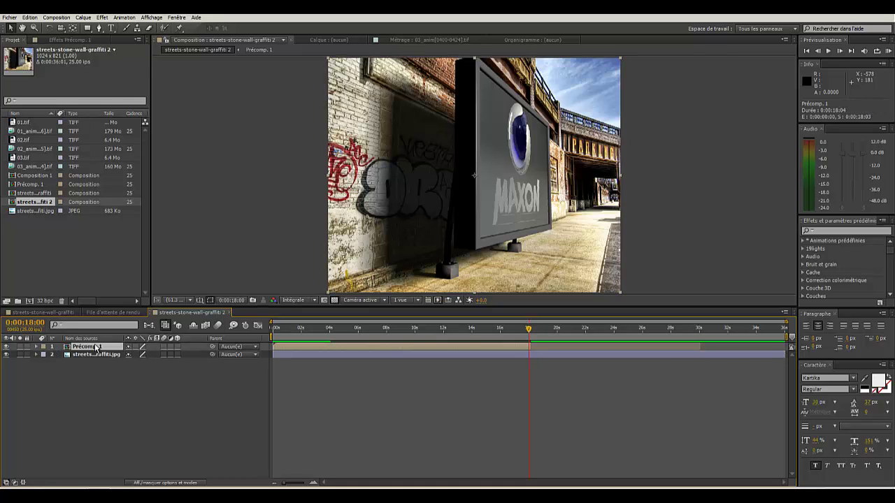
{"action": "key", "text": "ctrl+d"}
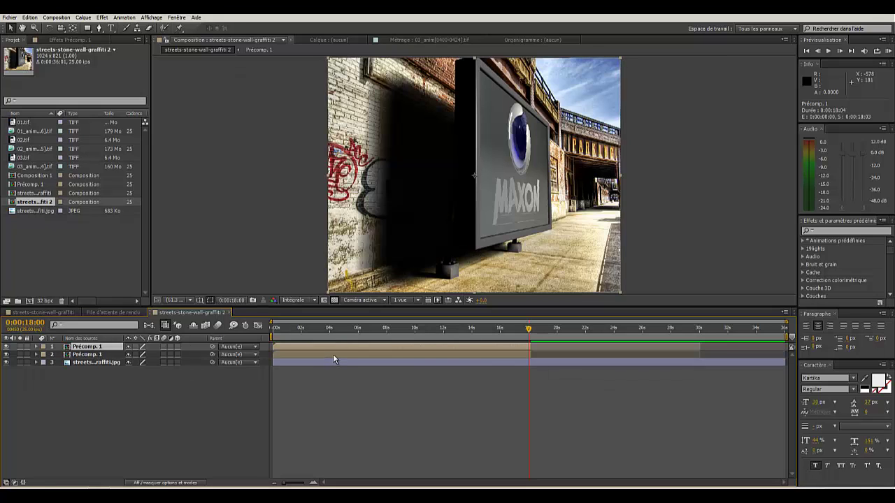
{"action": "left_click_drag", "start_coordinate": [338, 347], "coordinate": [586, 347]}
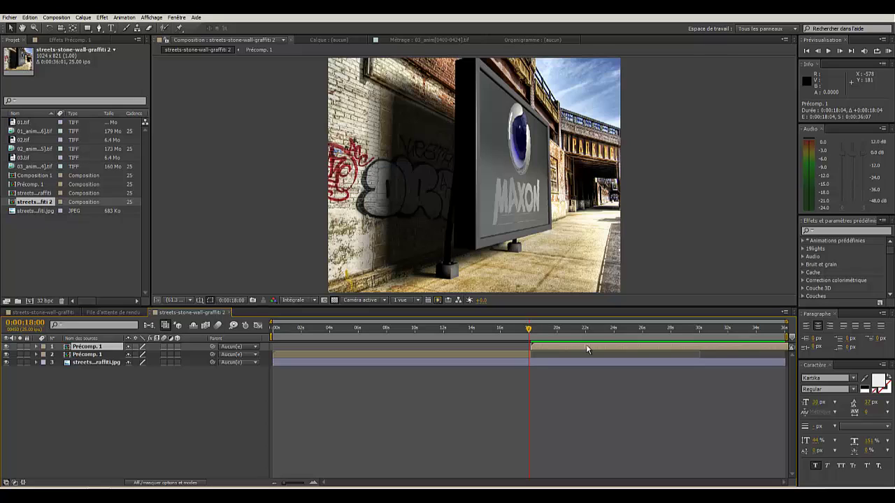
Run a RAM preview of the billboard animation from the beginning of the composition.
{"action": "left_click", "coordinate": [808, 53]}
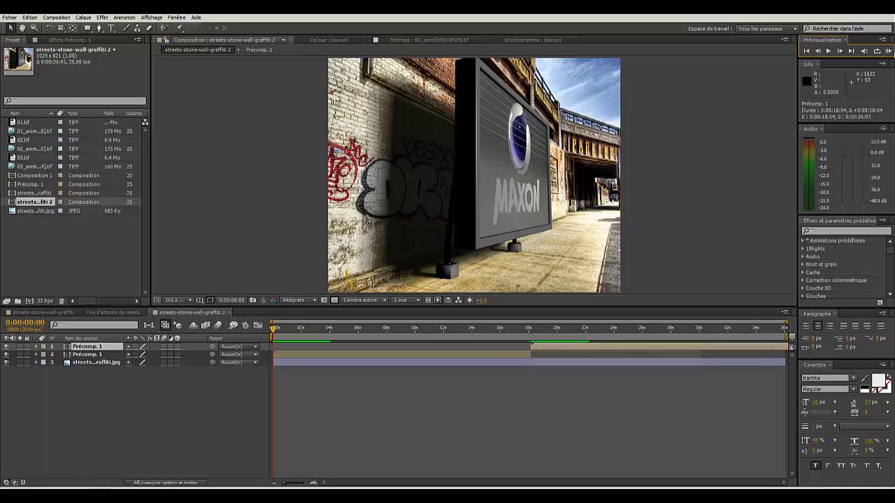
{"action": "left_click", "coordinate": [888, 51]}
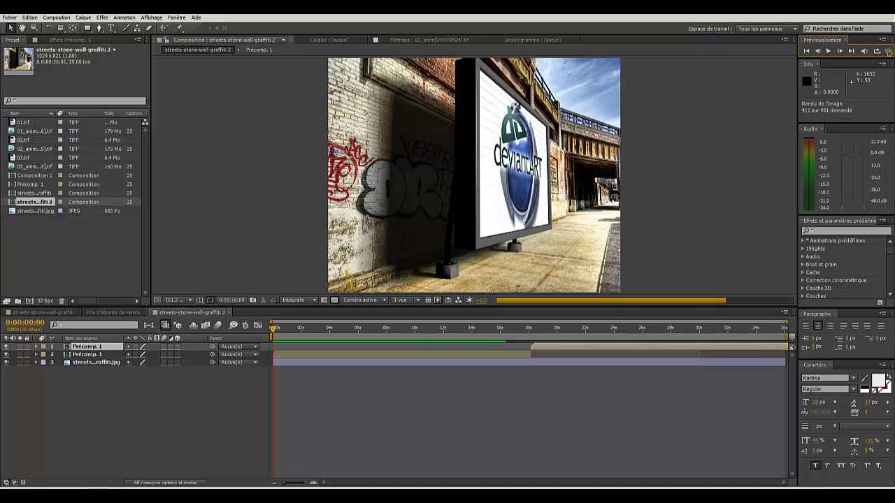
{"action": "left_click", "coordinate": [888, 51]}
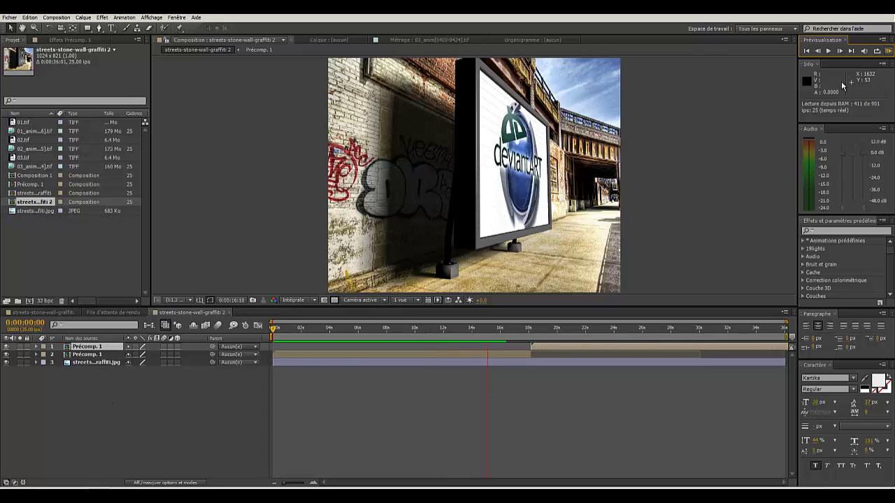
{"action": "left_click", "coordinate": [830, 53]}
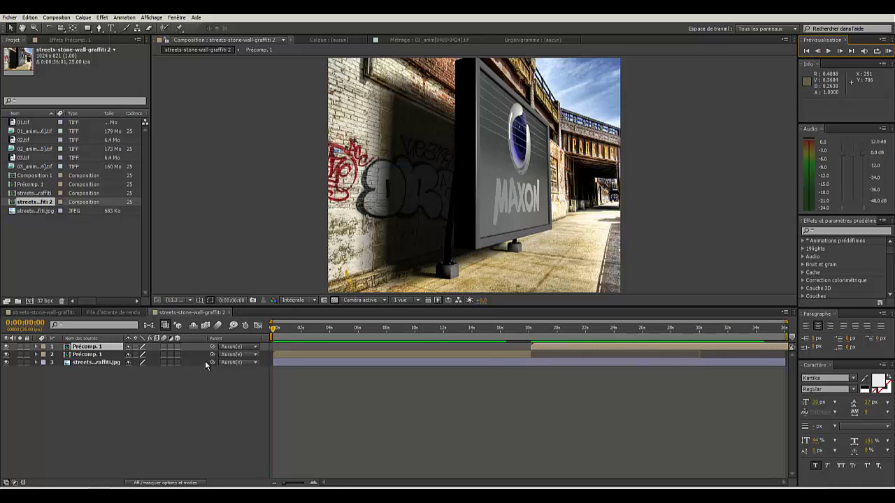
Solo the wall photo layer and import streets détouré.psd as a composition that keeps layer sizes, with editable layer styles.
{"action": "left_click", "coordinate": [82, 363]}
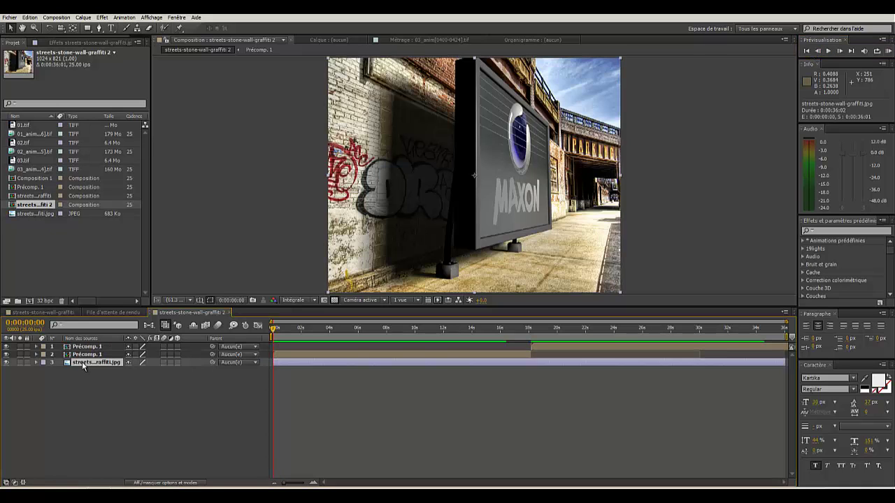
{"action": "left_click", "coordinate": [19, 363]}
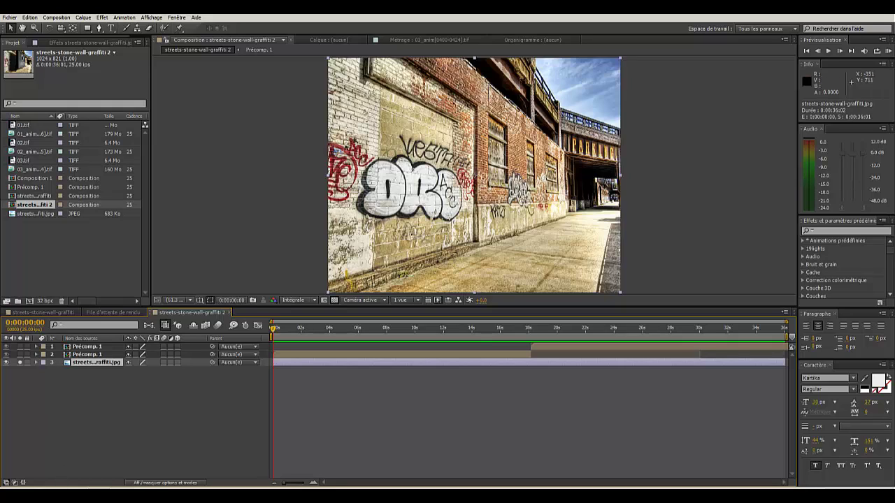
{"action": "left_click", "coordinate": [53, 476]}
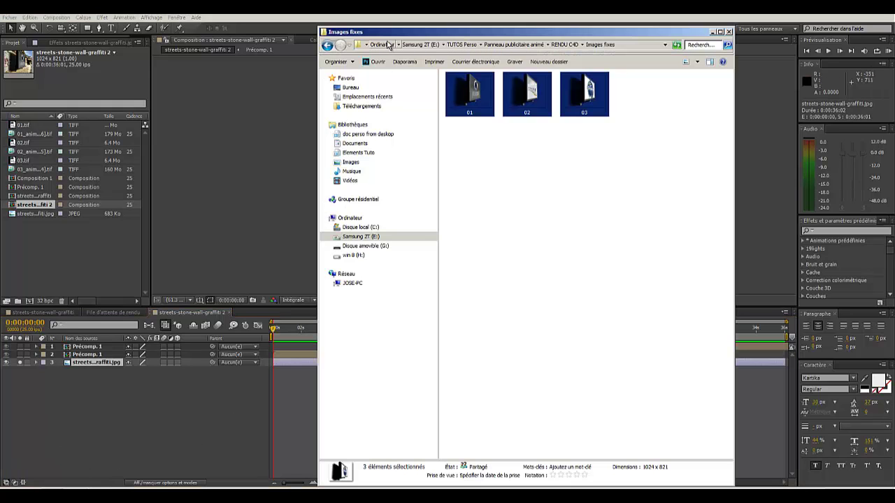
{"action": "left_click", "coordinate": [511, 45]}
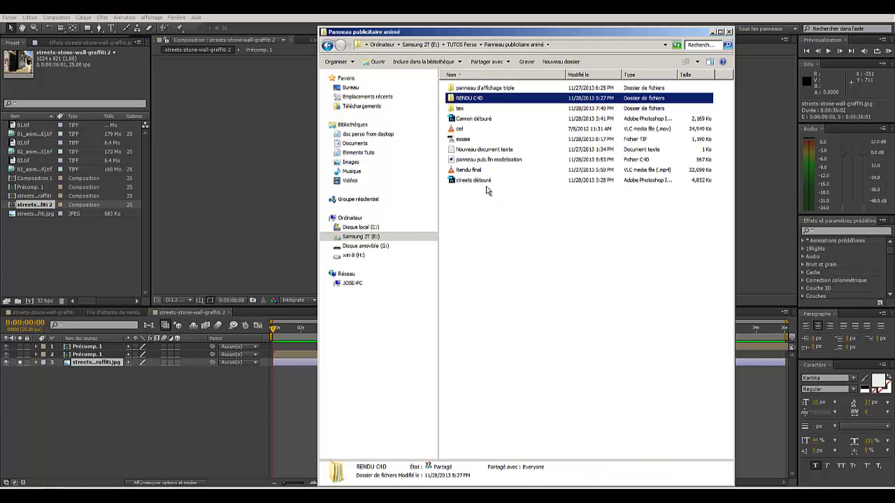
{"action": "left_click_drag", "start_coordinate": [480, 183], "coordinate": [78, 242]}
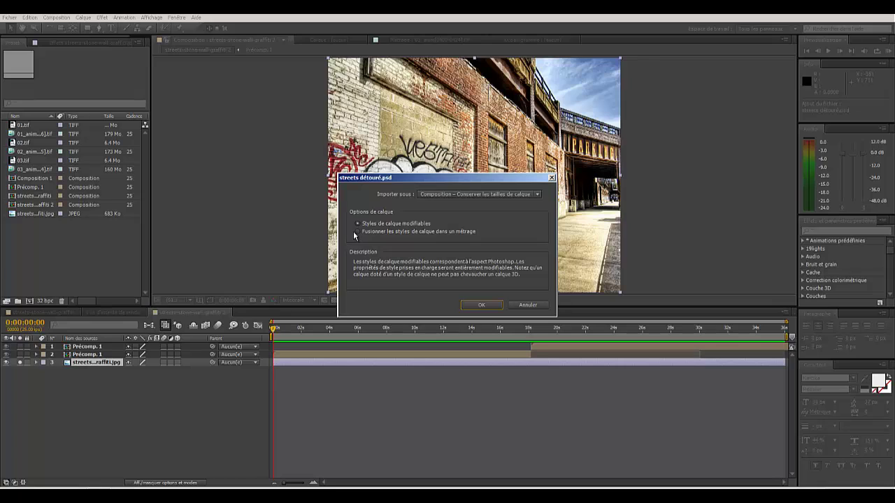
{"action": "left_click", "coordinate": [482, 306]}
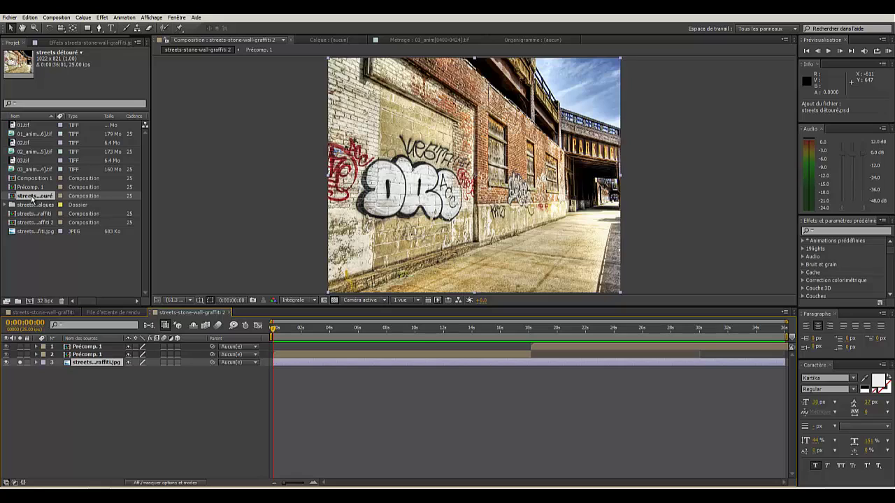
Add the streets détouré composition directly above the wall photo layer and hide the original photo.
{"action": "left_click_drag", "start_coordinate": [31, 198], "coordinate": [37, 361]}
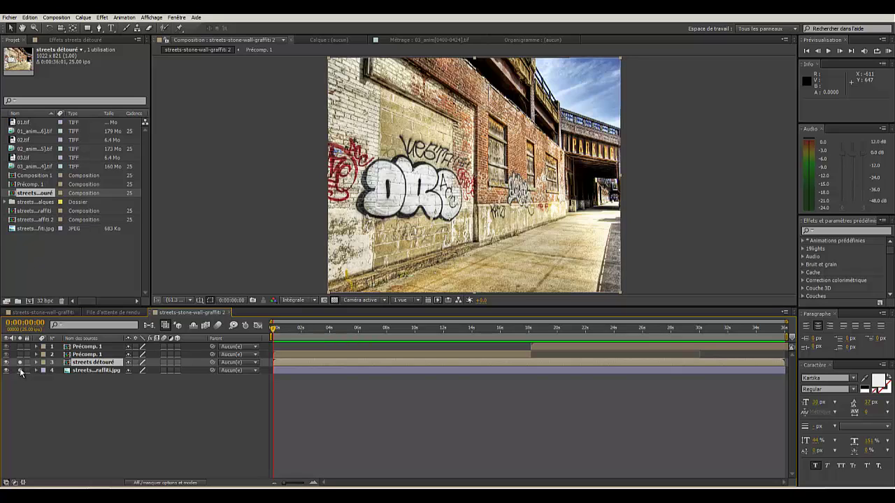
{"action": "left_click", "coordinate": [6, 370]}
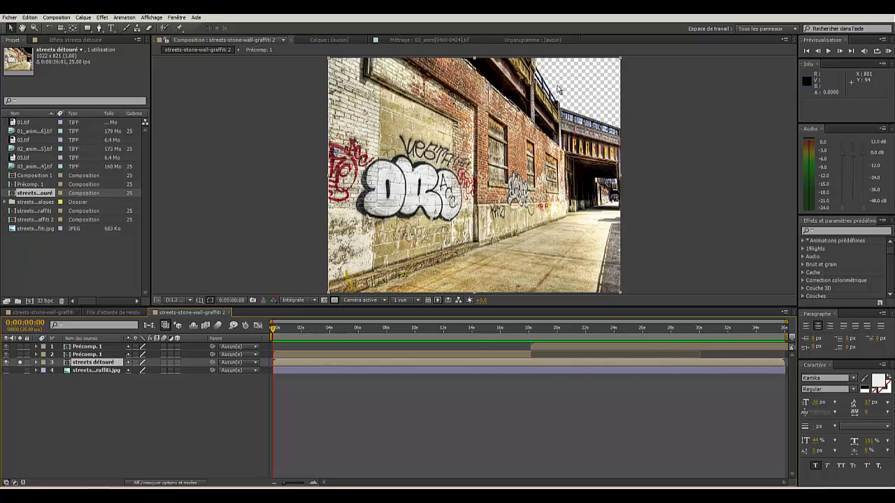
Import the sky video ciel.mov from the Panneau publicitaire animé folder and place it directly below the streets détouré layer.
{"action": "left_click", "coordinate": [155, 495]}
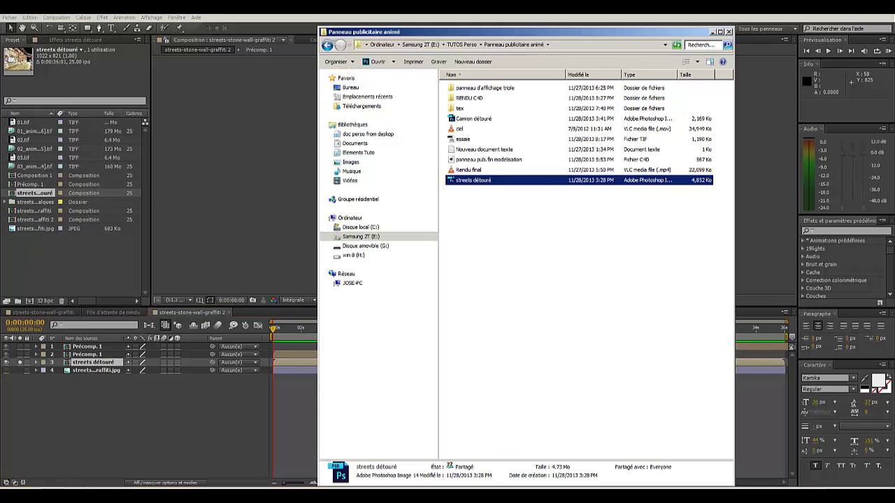
{"action": "left_click", "coordinate": [460, 130]}
{"action": "left_click_drag", "start_coordinate": [460, 130], "coordinate": [190, 248]}
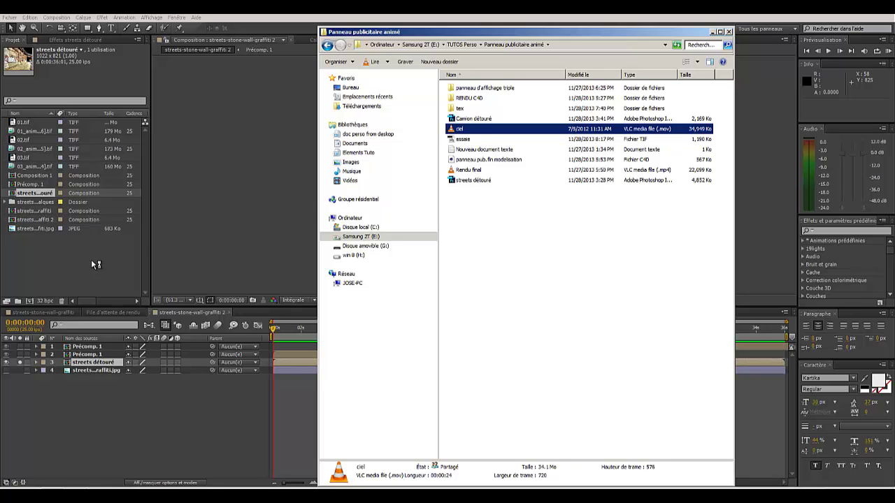
{"action": "double_click", "coordinate": [462, 130]}
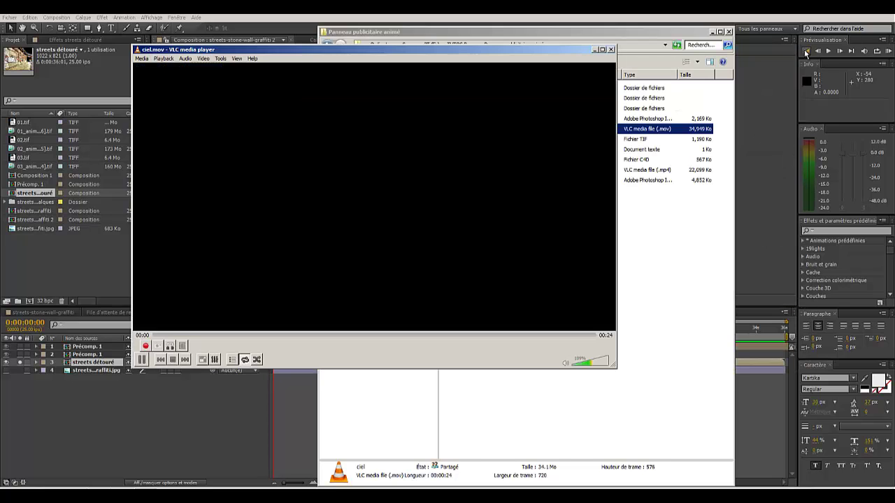
{"action": "left_click", "coordinate": [611, 51]}
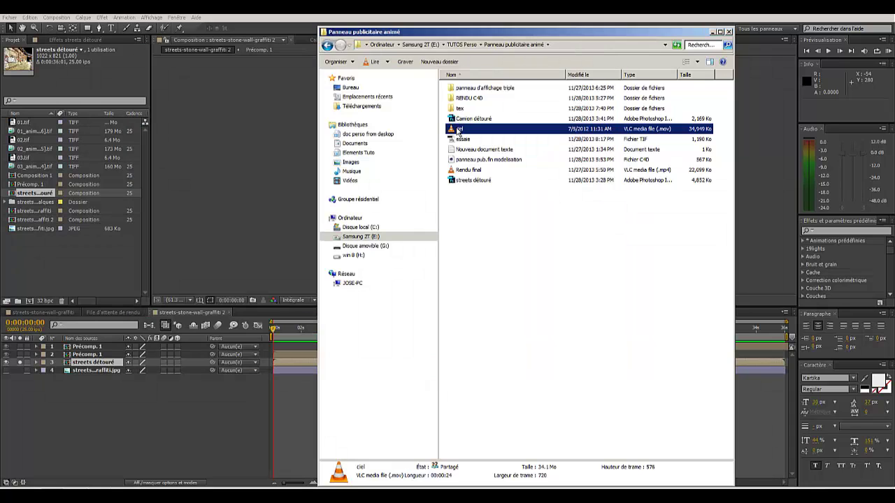
{"action": "left_click_drag", "start_coordinate": [459, 131], "coordinate": [110, 232]}
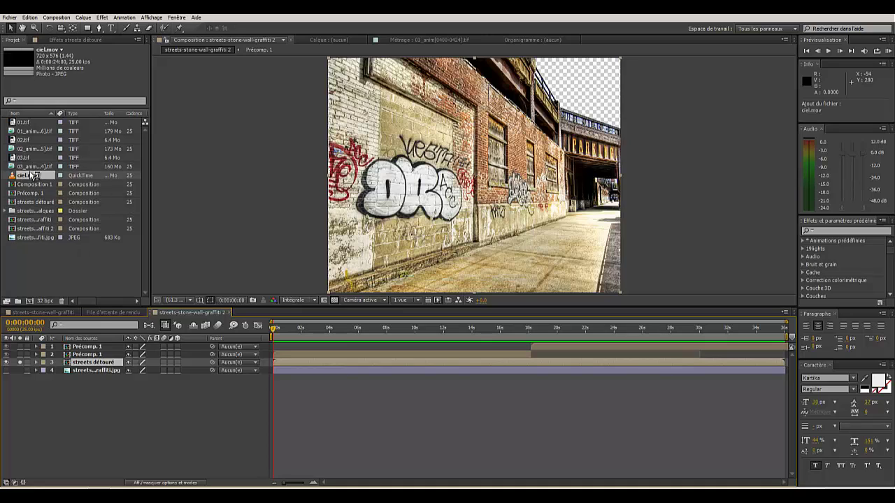
{"action": "left_click_drag", "start_coordinate": [30, 178], "coordinate": [30, 371]}
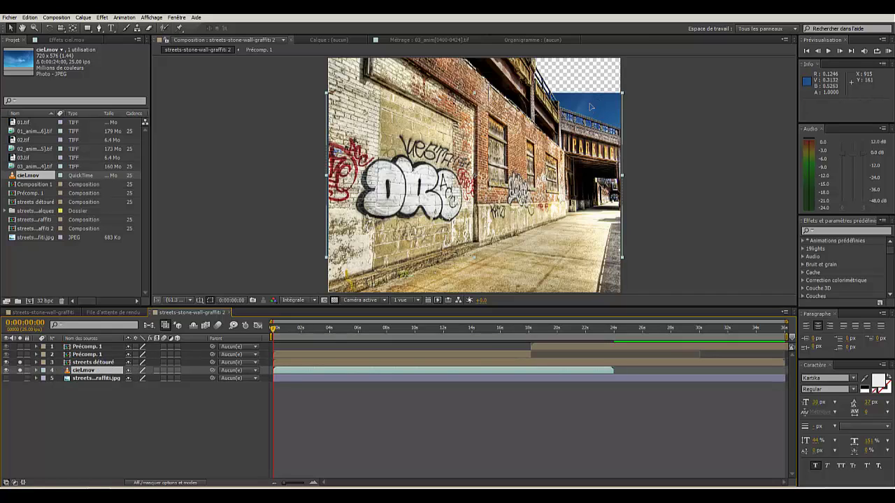
Move the ciel.mov layer to about 775, 17 so its clouds fill the cut-out sky area.
{"action": "left_click_drag", "start_coordinate": [590, 103], "coordinate": [659, 7]}
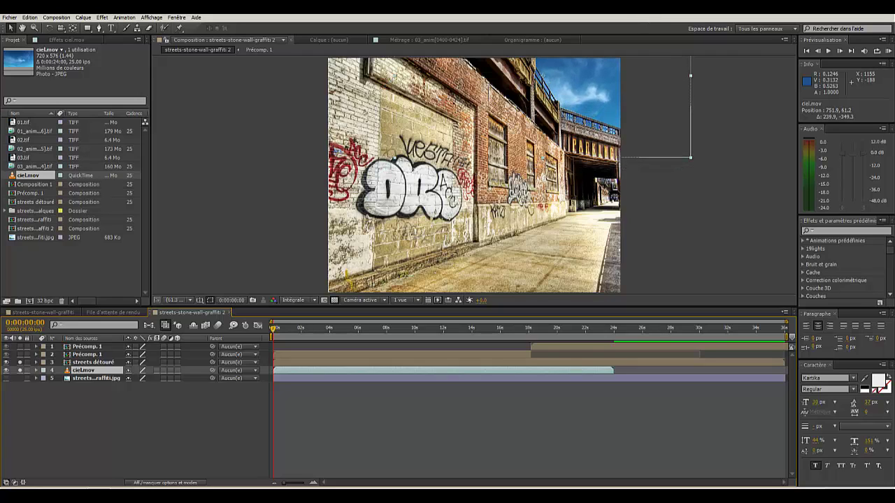
{"action": "double_click", "coordinate": [620, 70]}
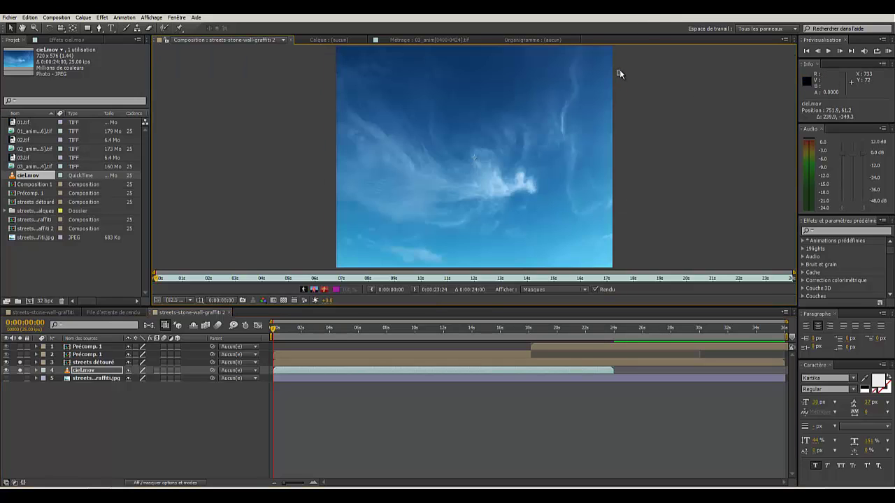
{"action": "left_click", "coordinate": [270, 39]}
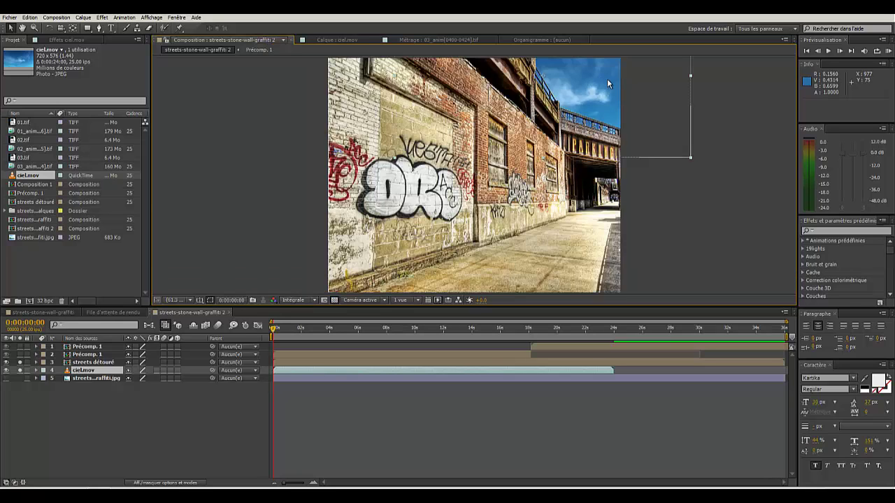
{"action": "left_click_drag", "start_coordinate": [600, 82], "coordinate": [603, 73]}
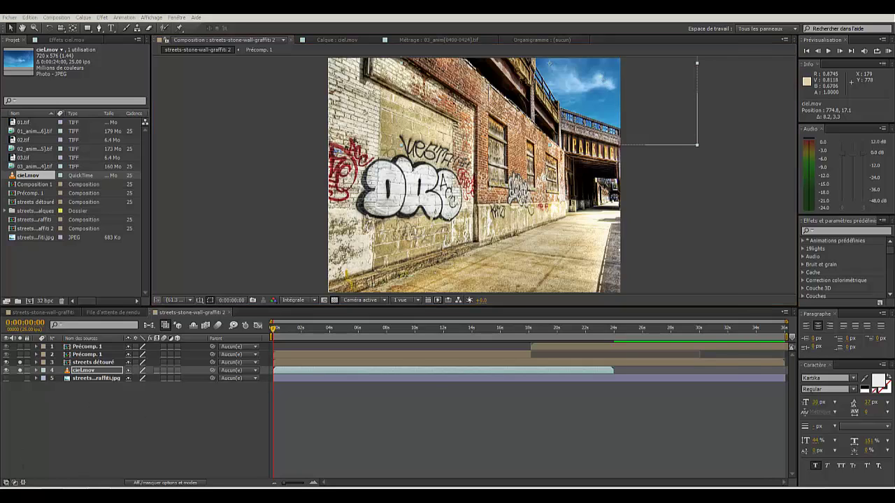
Import Camion détouré.psd from the Panneau publicitaire animé folder as a composition that keeps layer sizes, with editable layer styles.
{"action": "key", "text": "alt+Tab"}
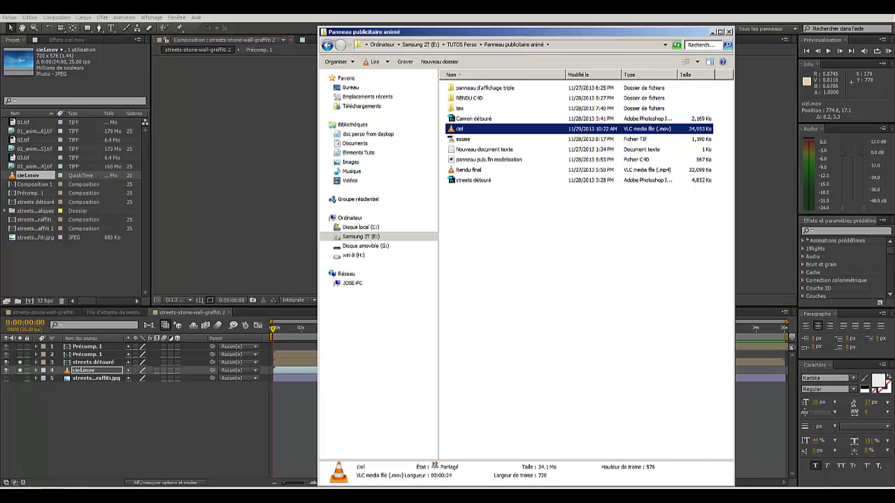
{"action": "left_click", "coordinate": [480, 121]}
{"action": "left_click_drag", "start_coordinate": [479, 123], "coordinate": [79, 248]}
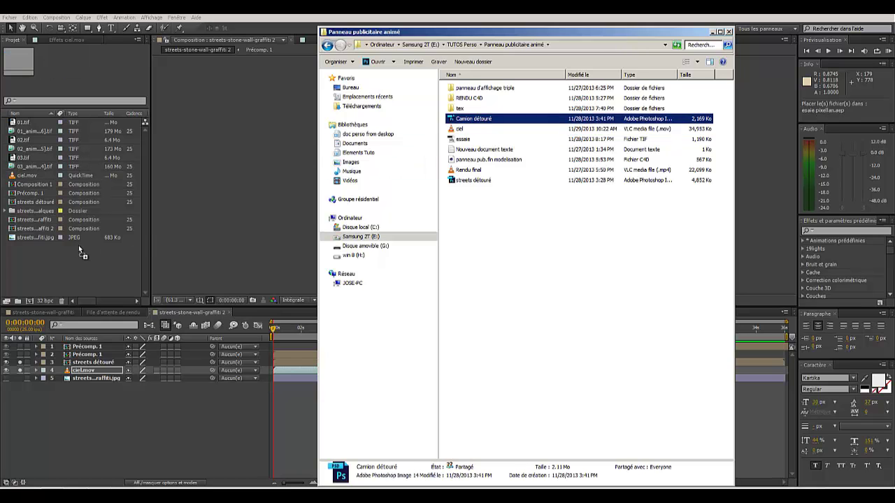
{"action": "left_click_drag", "start_coordinate": [45, 273], "coordinate": [45, 273]}
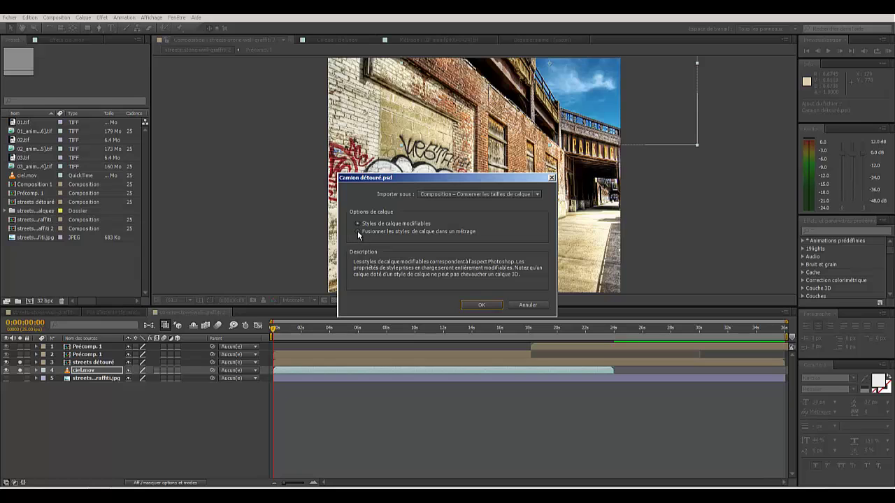
{"action": "left_click", "coordinate": [358, 230]}
{"action": "left_click", "coordinate": [357, 224]}
{"action": "left_click", "coordinate": [482, 305]}
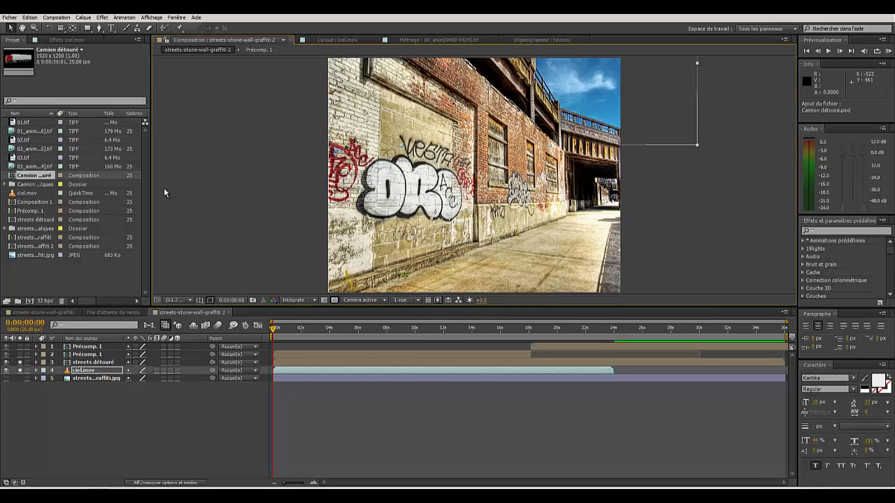
Place the Camion détouré composition between the streets détouré and ciel.mov layers and show only the truck layer.
{"action": "left_click_drag", "start_coordinate": [43, 178], "coordinate": [62, 365]}
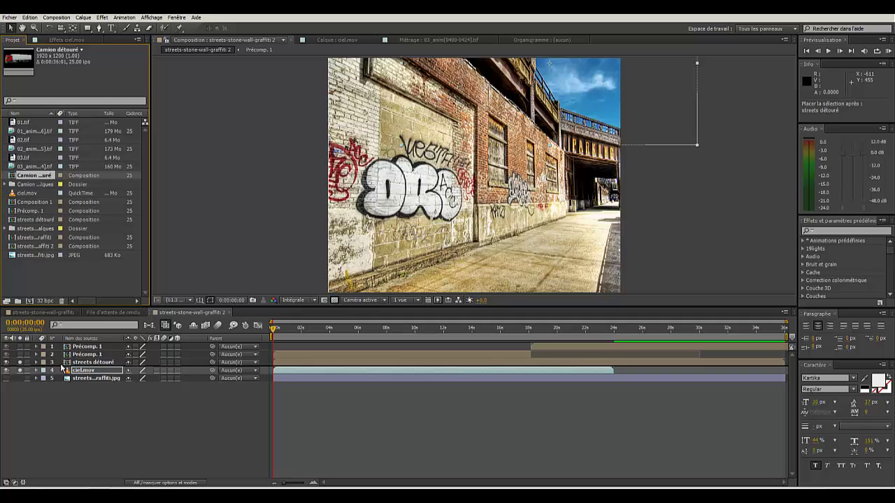
{"action": "left_click_drag", "start_coordinate": [62, 365], "coordinate": [61, 360]}
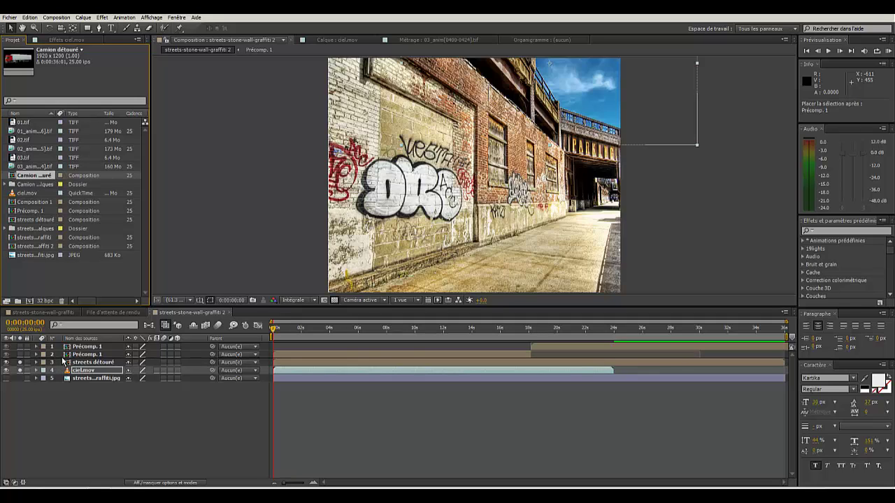
{"action": "left_click_drag", "start_coordinate": [63, 361], "coordinate": [59, 371]}
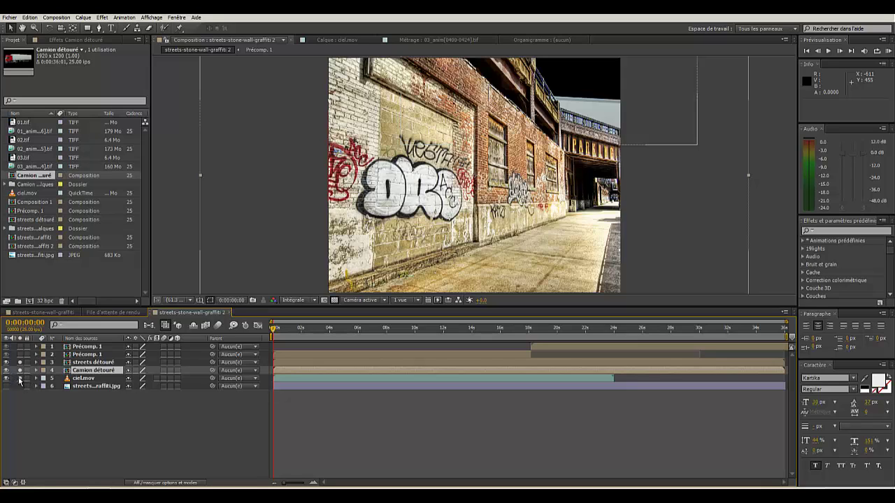
{"action": "left_click", "coordinate": [20, 369]}
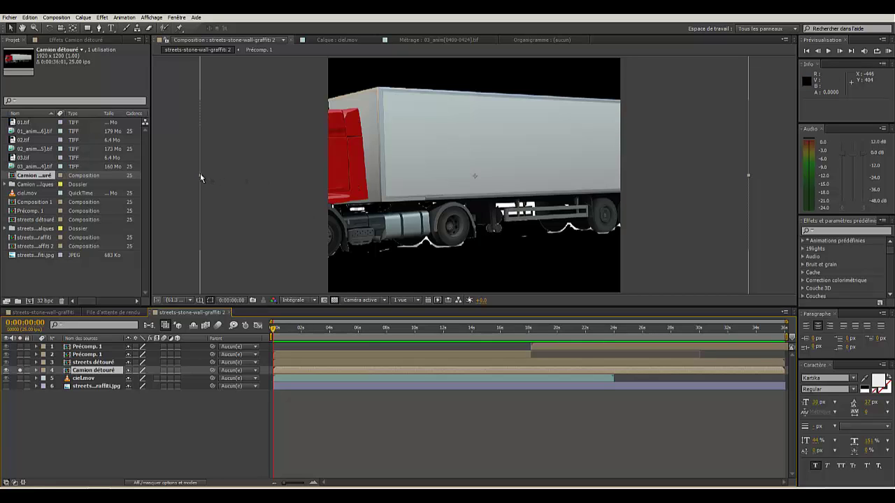
Scale the Camion détouré layer down freehand to about 40% wide by 35% high so the whole truck fits the frame.
{"action": "left_click_drag", "start_coordinate": [199, 174], "coordinate": [365, 169]}
{"action": "scroll", "coordinate": [424, 168], "scroll_direction": "down", "scroll_amount": 3}
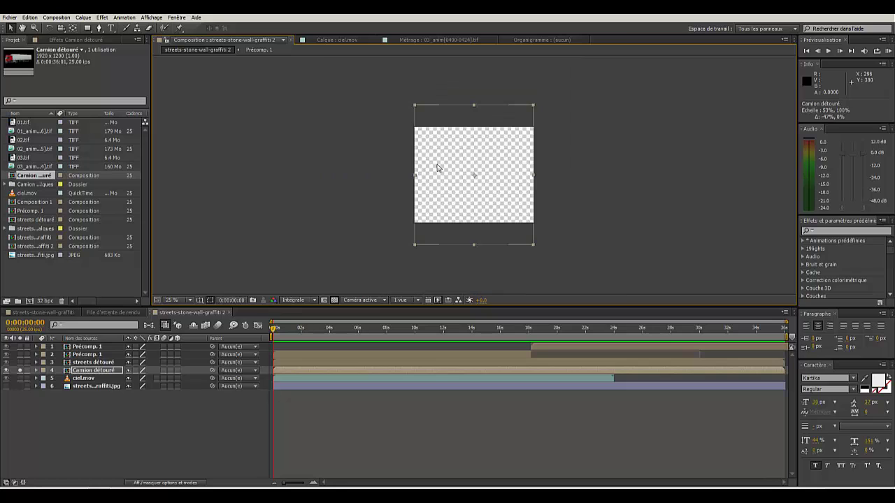
{"action": "scroll", "coordinate": [465, 114], "scroll_direction": "down", "scroll_amount": 1}
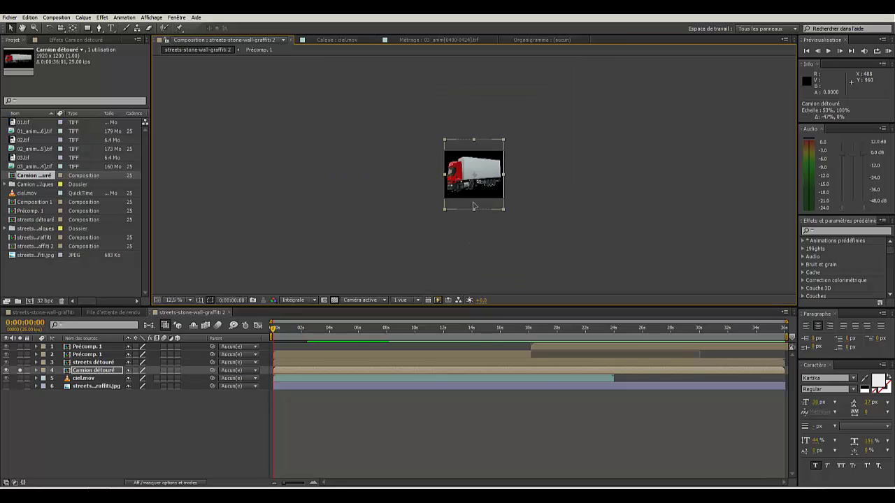
{"action": "left_click_drag", "start_coordinate": [473, 203], "coordinate": [475, 203]}
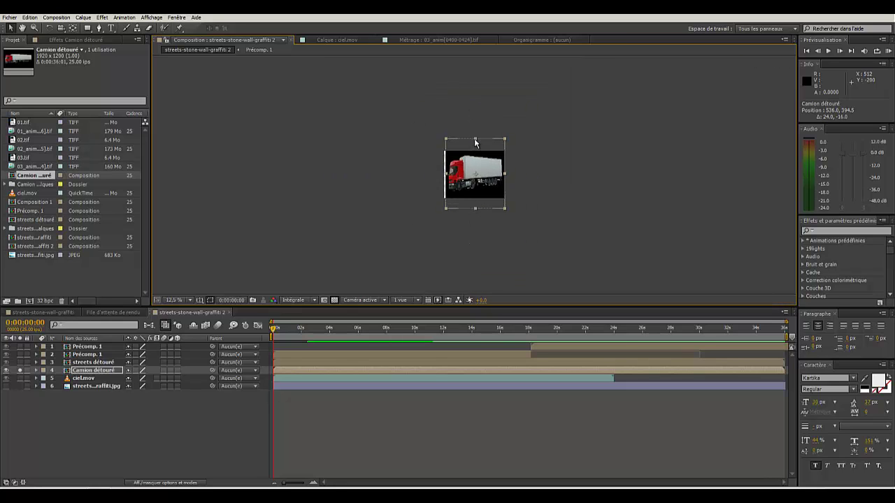
{"action": "left_click_drag", "start_coordinate": [475, 139], "coordinate": [476, 186]}
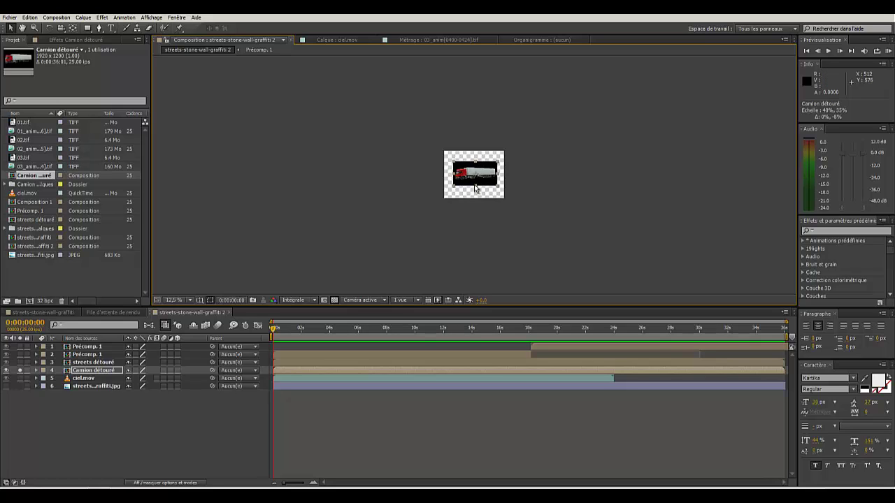
Mirror the truck horizontally by setting the Camion détouré layer's horizontal scale to about -39.6%.
{"action": "left_click", "coordinate": [36, 371]}
{"action": "left_click", "coordinate": [44, 378]}
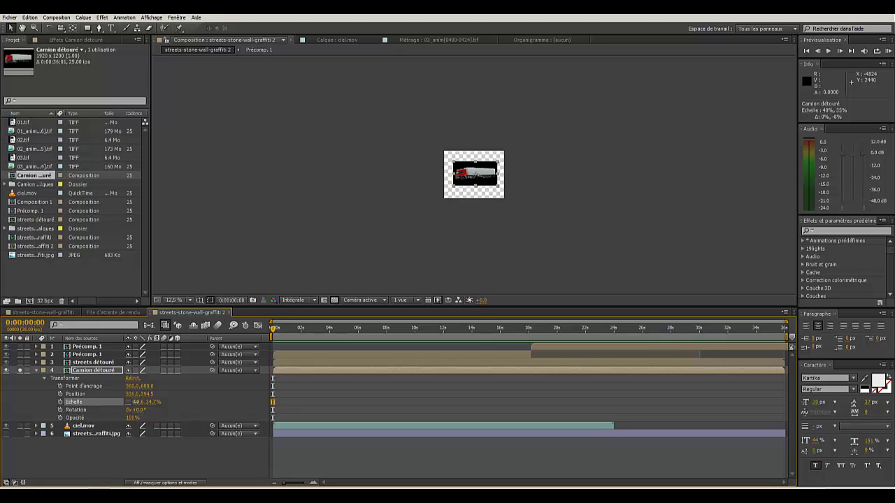
{"action": "left_click", "coordinate": [136, 402]}
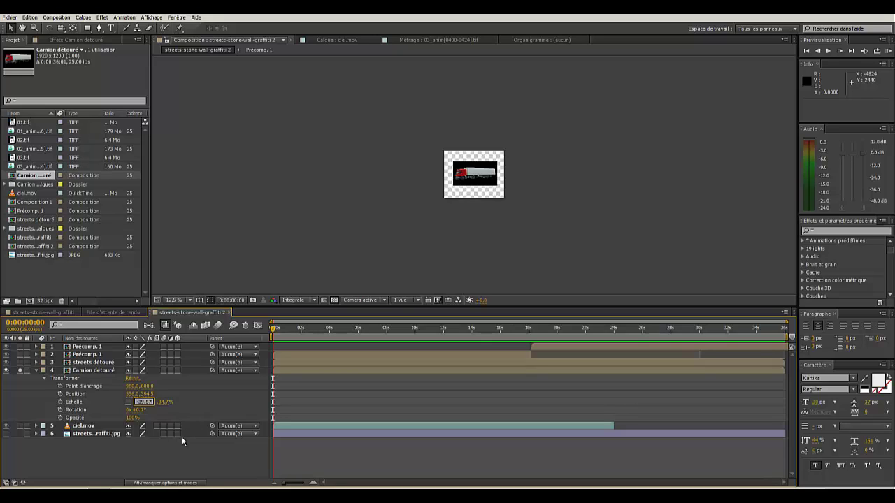
{"action": "key", "text": "Return"}
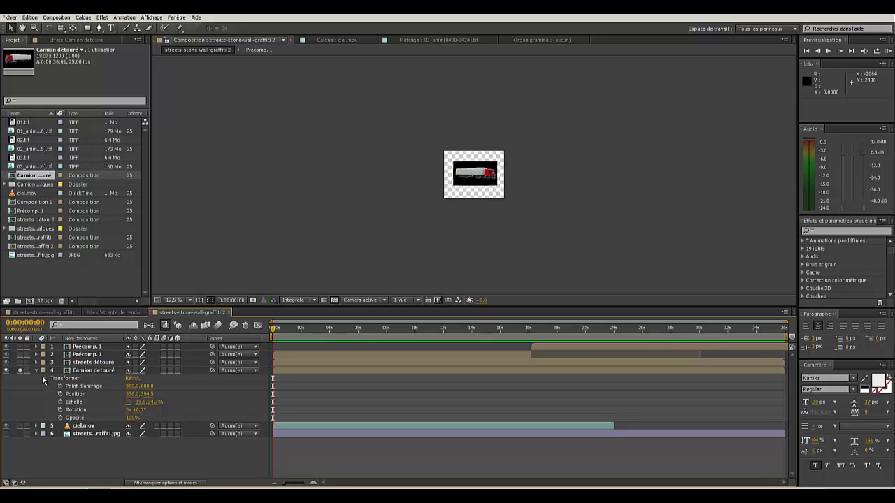
Hide the black background layer Calque 1 inside the Camion détouré composition, and return to streets-stone-wall-graffiti 2.
{"action": "double_click", "coordinate": [84, 369]}
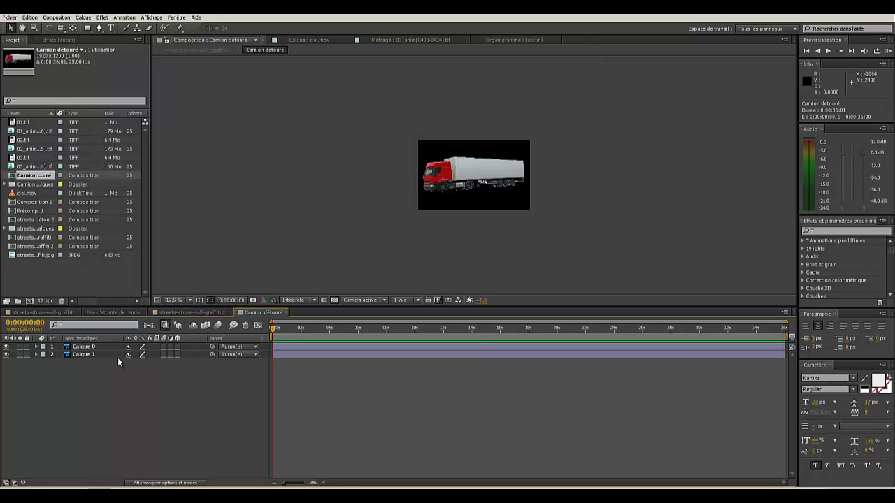
{"action": "left_click", "coordinate": [7, 355]}
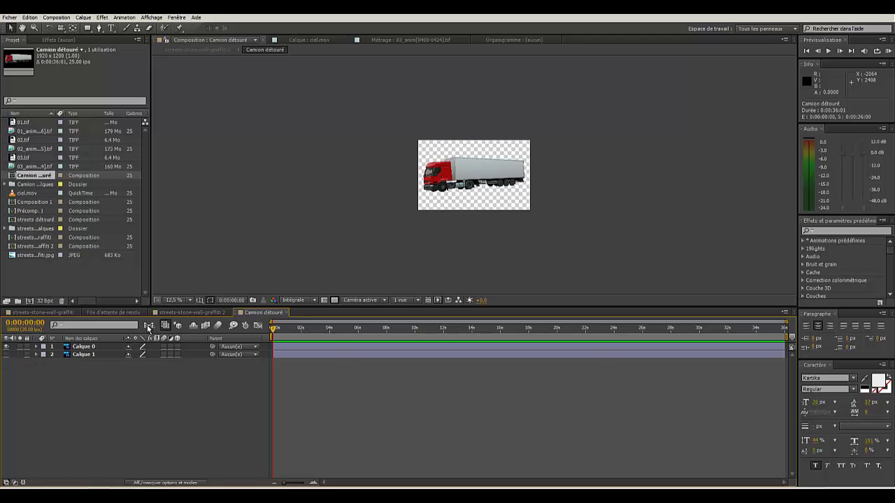
{"action": "left_click", "coordinate": [169, 314]}
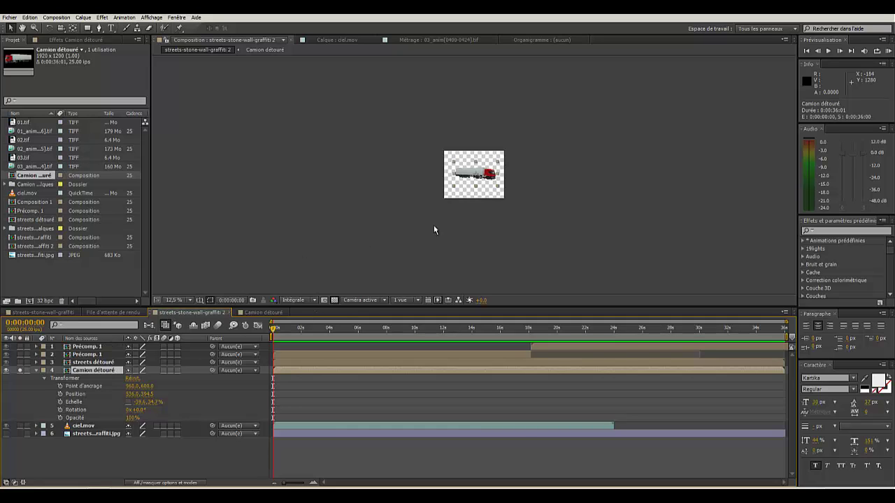
Solo streets détouré as well, move the truck to about 834, 130.5 above the bridge and scale it to about -20.6% by 13%.
{"action": "scroll", "coordinate": [433, 228], "scroll_direction": "up", "scroll_amount": 3}
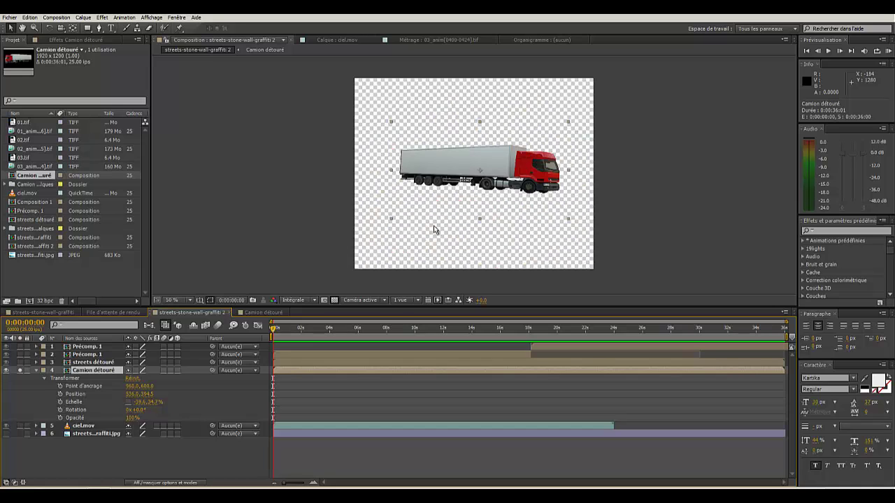
{"action": "left_click", "coordinate": [20, 362]}
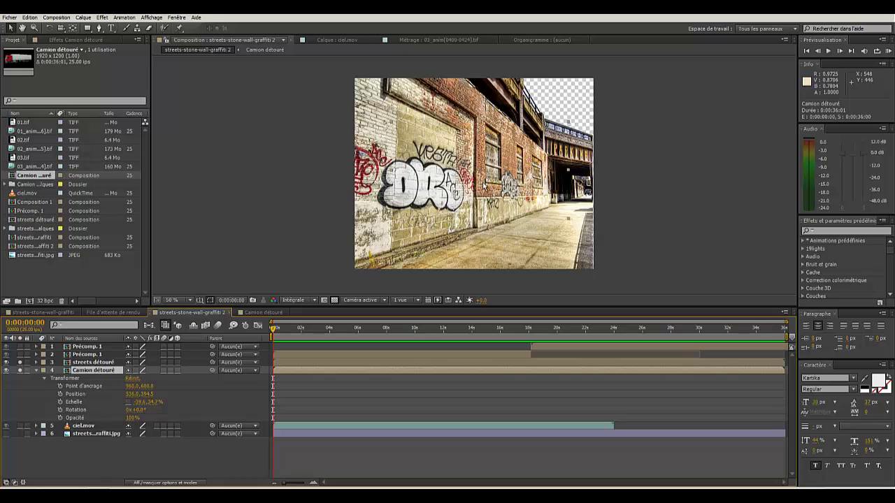
{"action": "left_click_drag", "start_coordinate": [491, 201], "coordinate": [585, 114]}
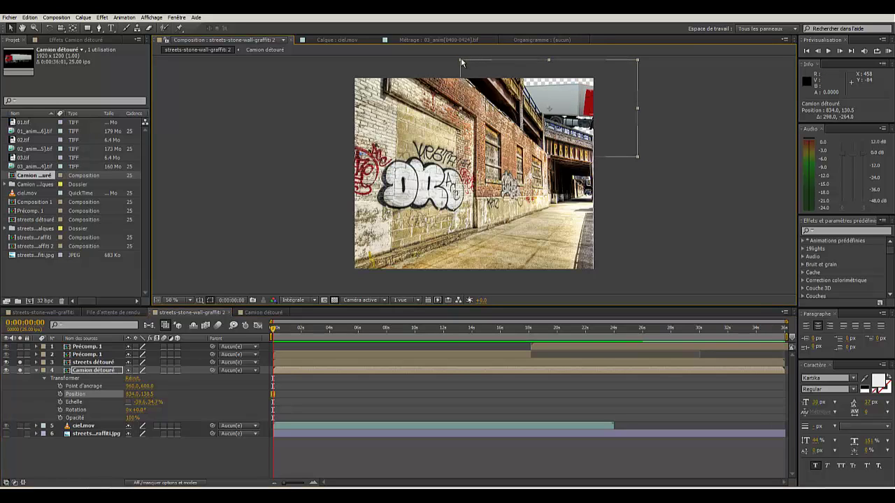
{"action": "left_click_drag", "start_coordinate": [461, 59], "coordinate": [510, 89]}
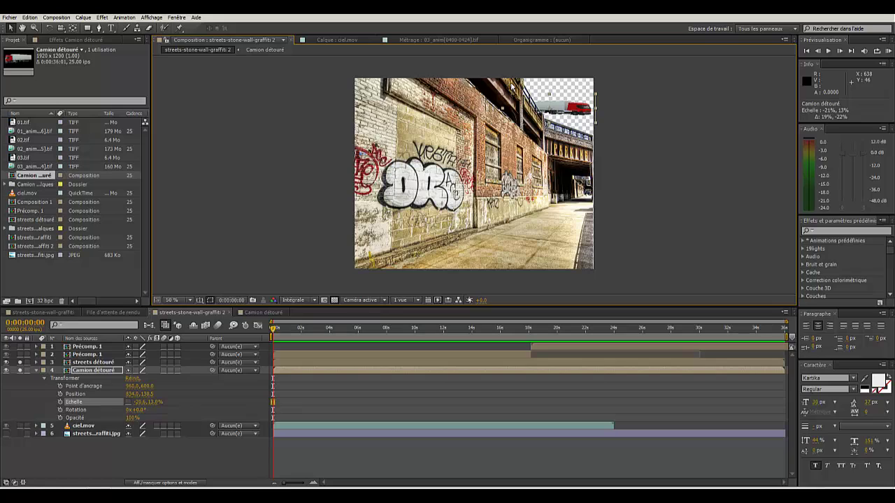
{"action": "double_click", "coordinate": [510, 107]}
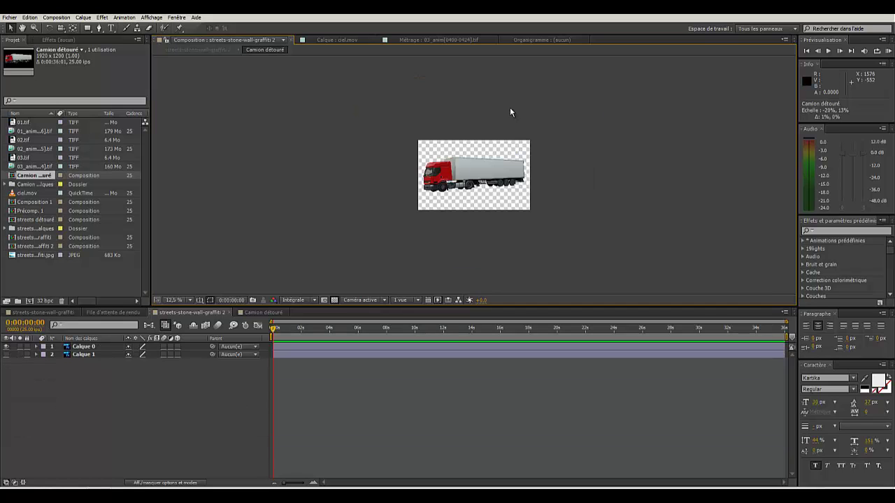
{"action": "left_click", "coordinate": [298, 41]}
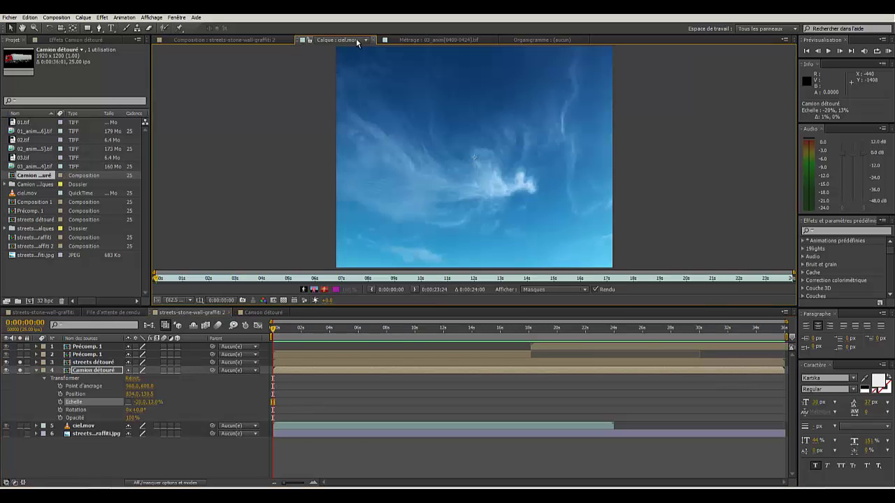
{"action": "left_click", "coordinate": [404, 40]}
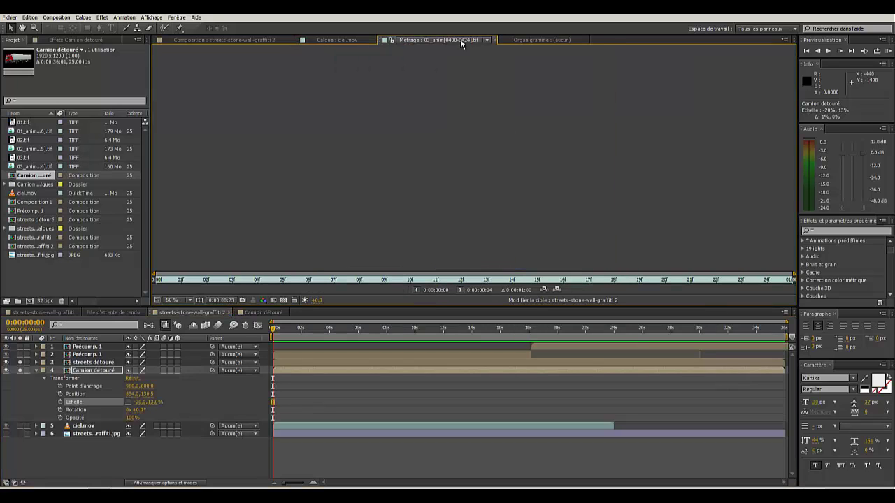
{"action": "left_click", "coordinate": [525, 40]}
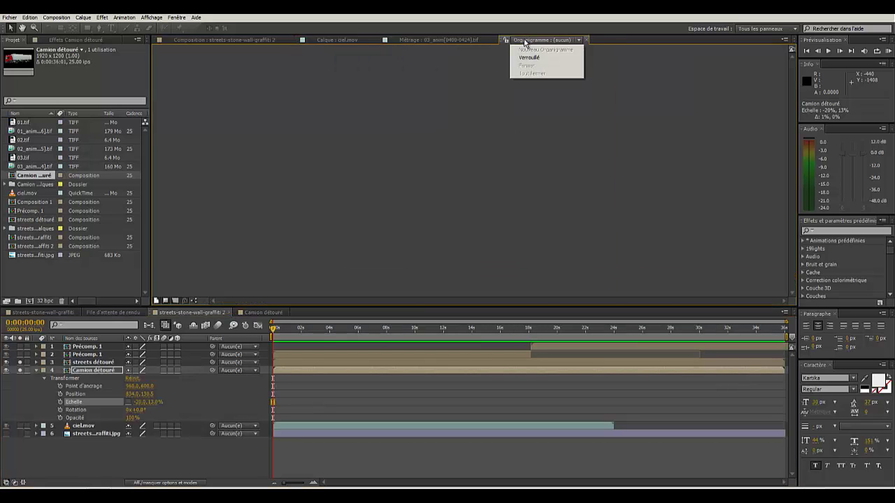
{"action": "left_click", "coordinate": [225, 40]}
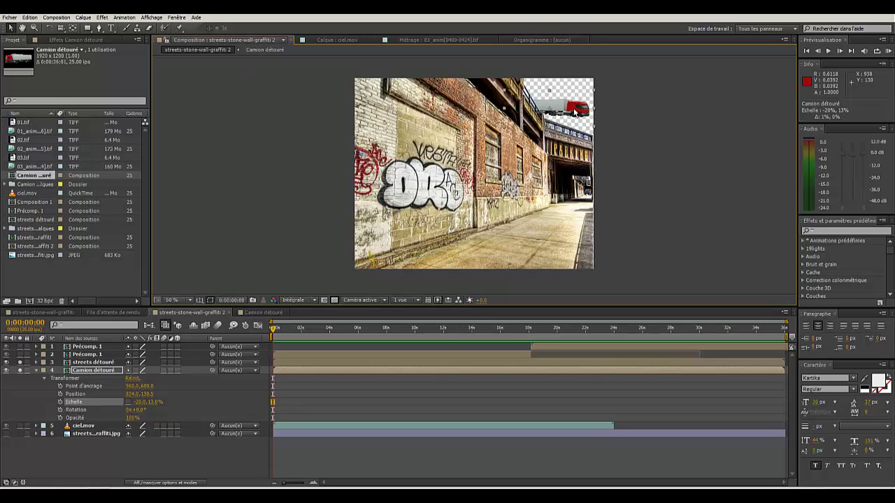
Narrow the truck layer to about 15.4% and make its horizontal scale positive to flip the truck's direction.
{"action": "left_click_drag", "start_coordinate": [594, 114], "coordinate": [584, 113]}
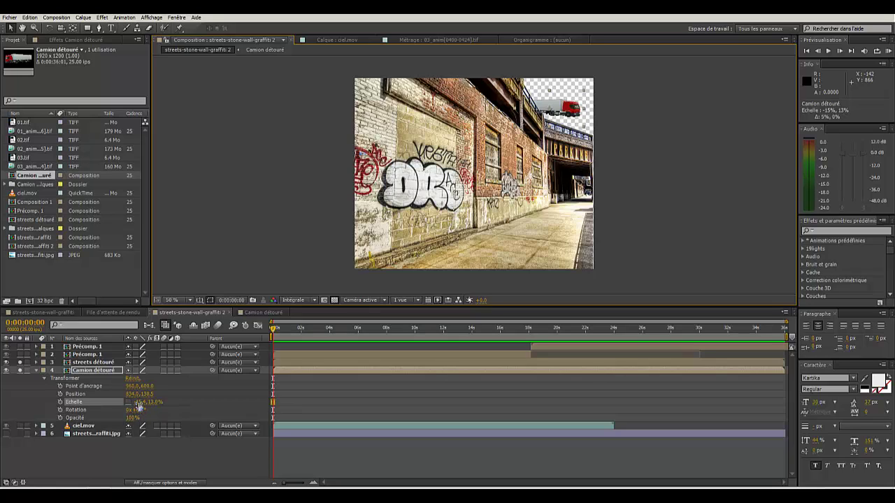
{"action": "left_click", "coordinate": [139, 403]}
{"action": "left_click", "coordinate": [137, 402]}
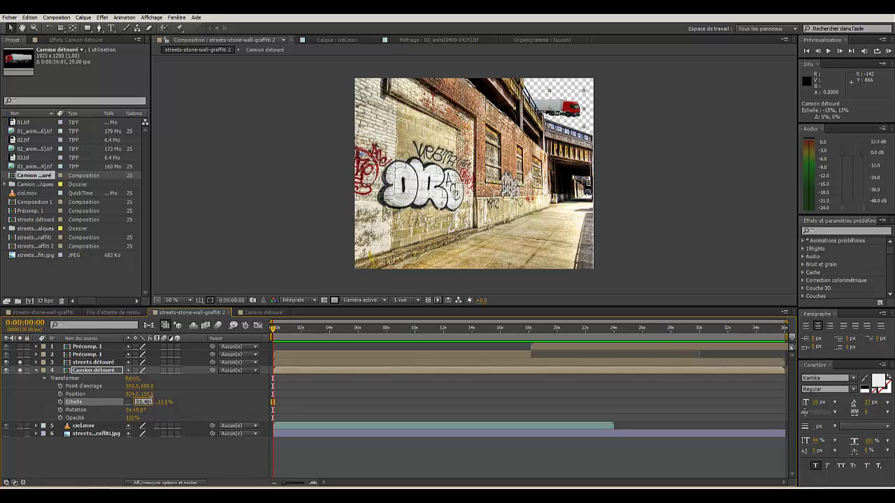
{"action": "left_click", "coordinate": [148, 476]}
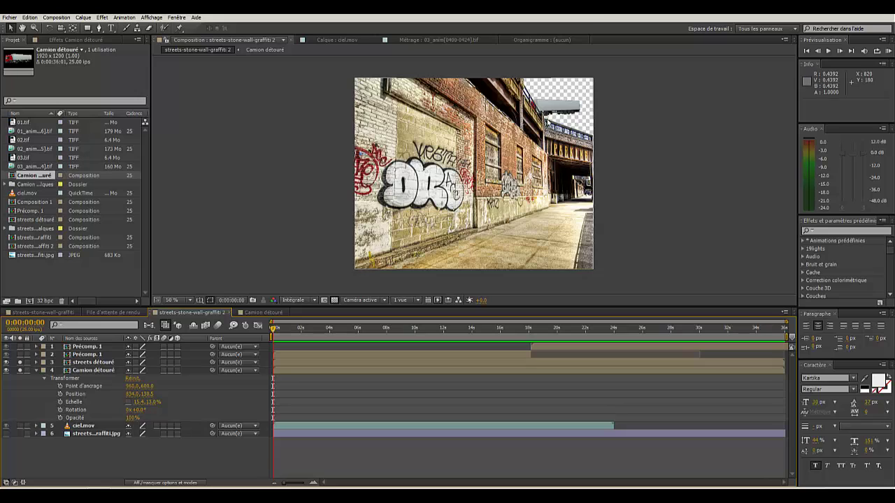
Select the Camion détouré layer and move the truck to about 926, 138.5 over the bridge.
{"action": "left_click", "coordinate": [552, 111]}
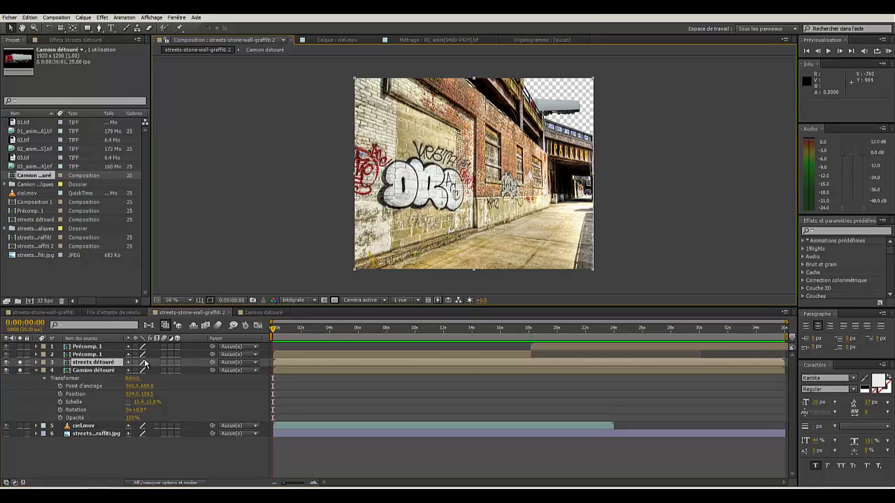
{"action": "left_click", "coordinate": [84, 371]}
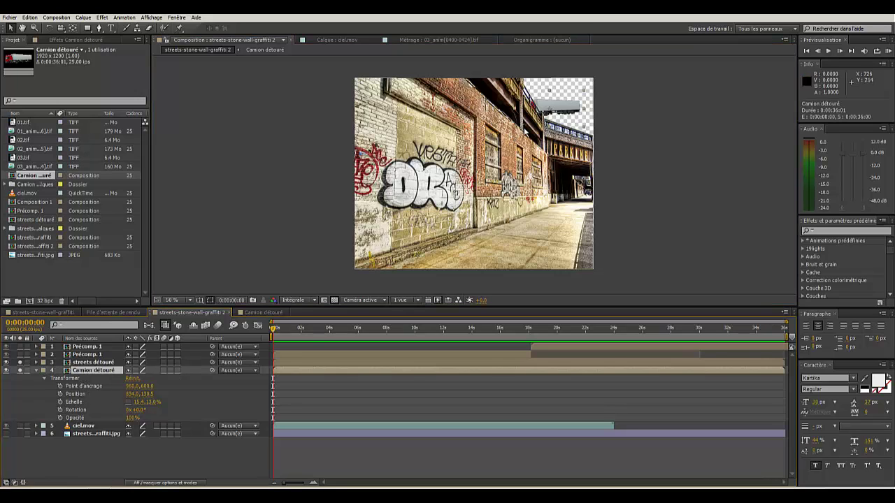
{"action": "left_click_drag", "start_coordinate": [553, 107], "coordinate": [573, 107]}
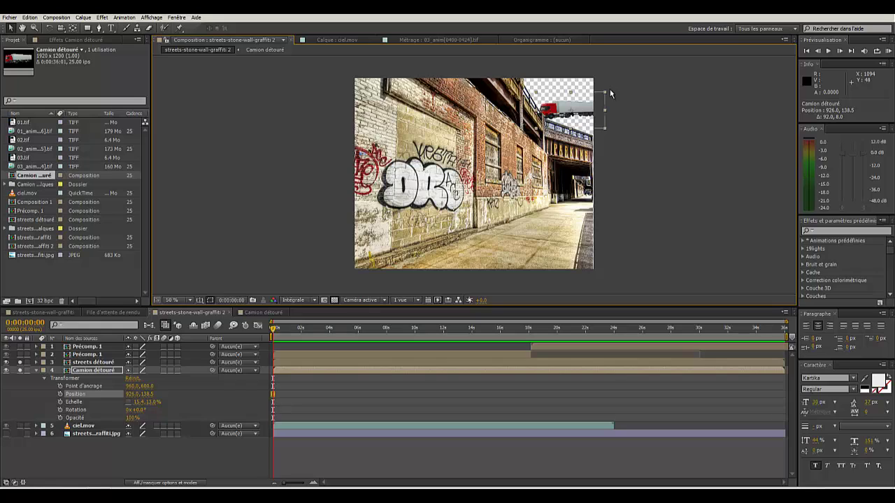
Rotate the Camion détouré layer to about 15.2° to match the slope of the bridge.
{"action": "key", "text": "w"}
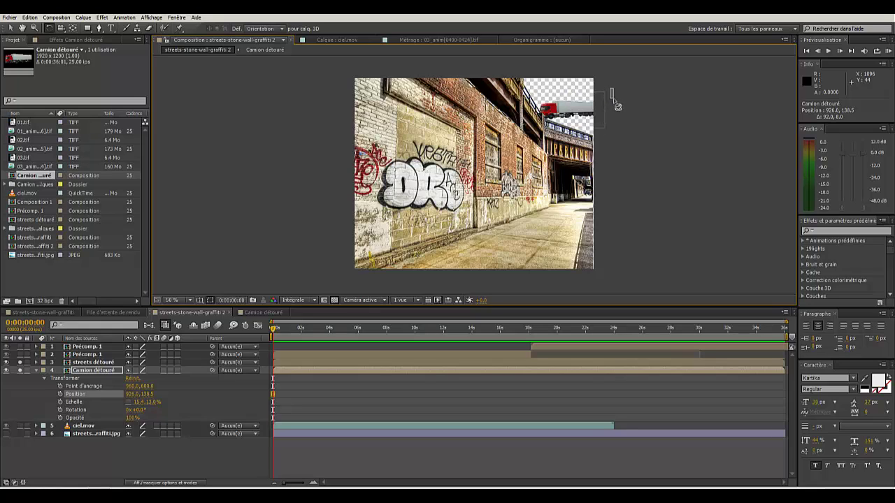
{"action": "left_click", "coordinate": [611, 98]}
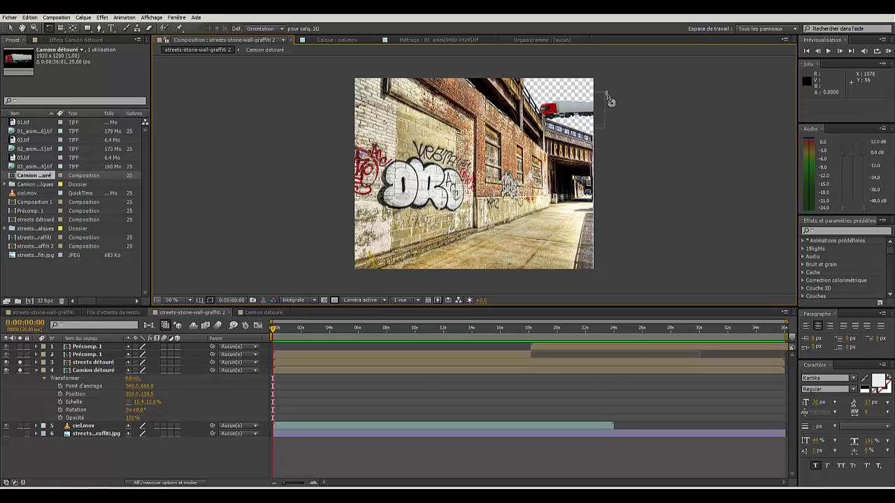
{"action": "left_click_drag", "start_coordinate": [610, 98], "coordinate": [611, 109]}
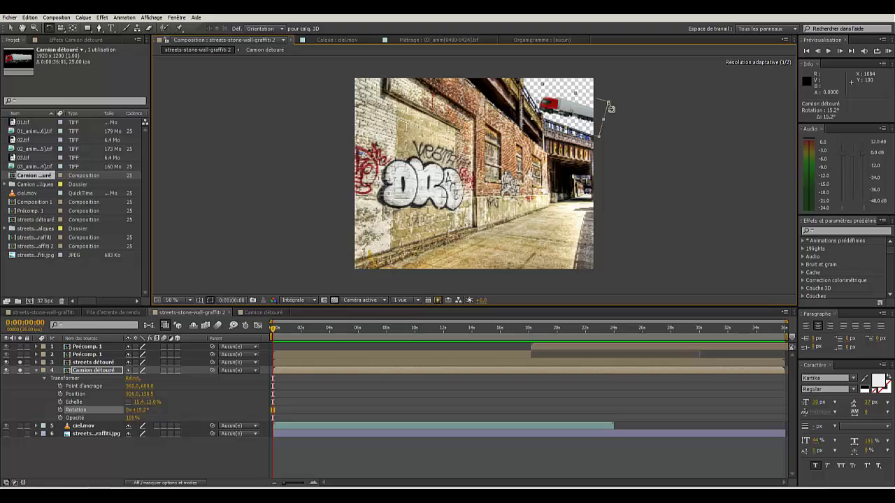
{"action": "left_click_drag", "start_coordinate": [610, 108], "coordinate": [610, 108]}
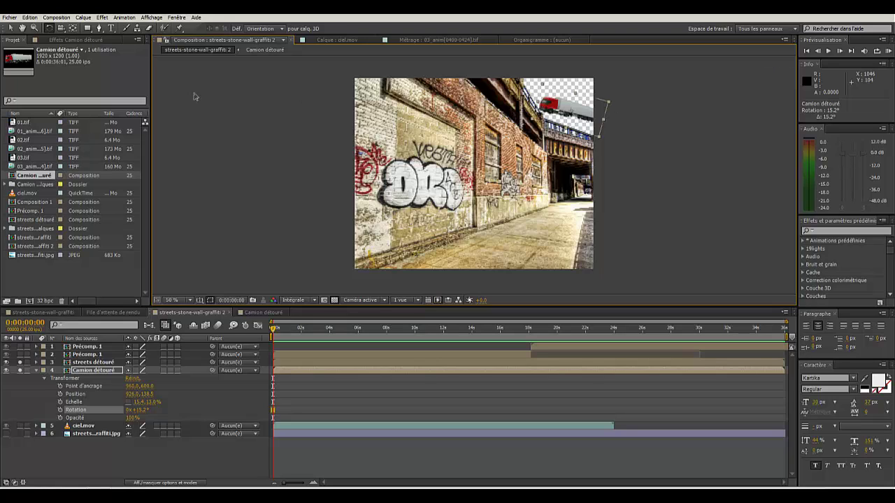
{"action": "key", "text": "v"}
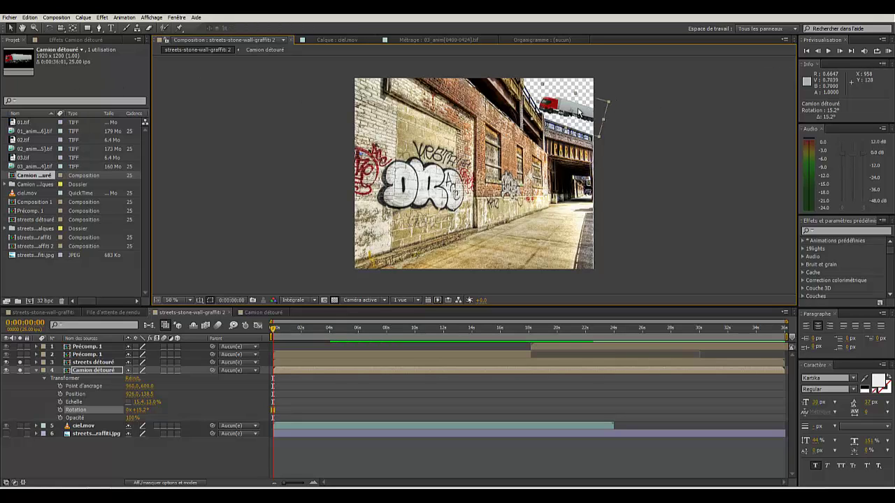
Move the tilted truck outside the frame beside the bridge, to about 1174, 284.5, in streets-stone-wall-graffiti 2.
{"action": "double_click", "coordinate": [578, 111]}
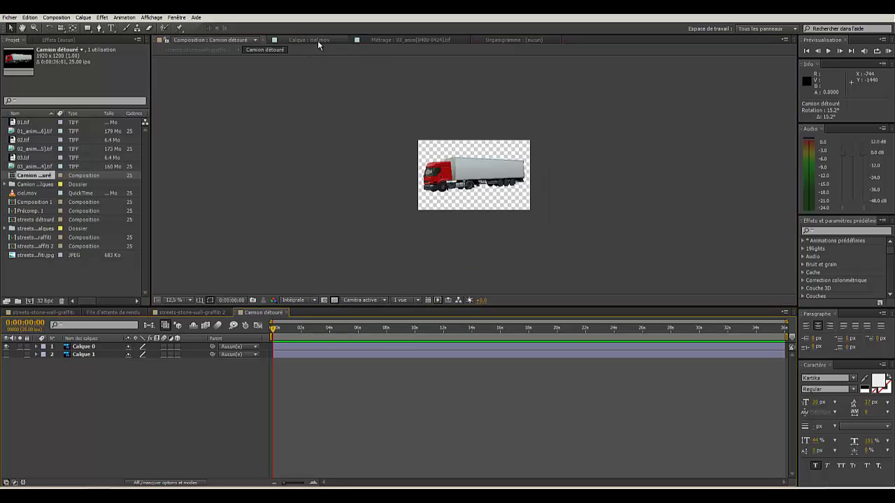
{"action": "left_click", "coordinate": [317, 39]}
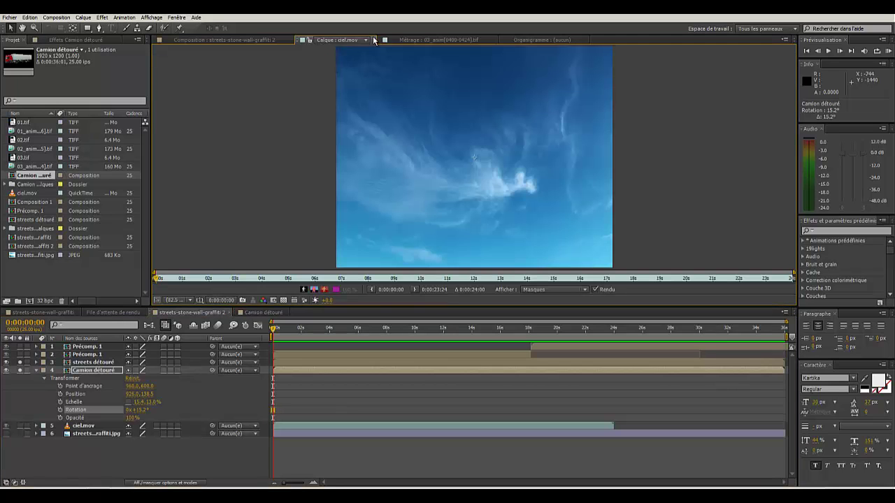
{"action": "left_click", "coordinate": [236, 38]}
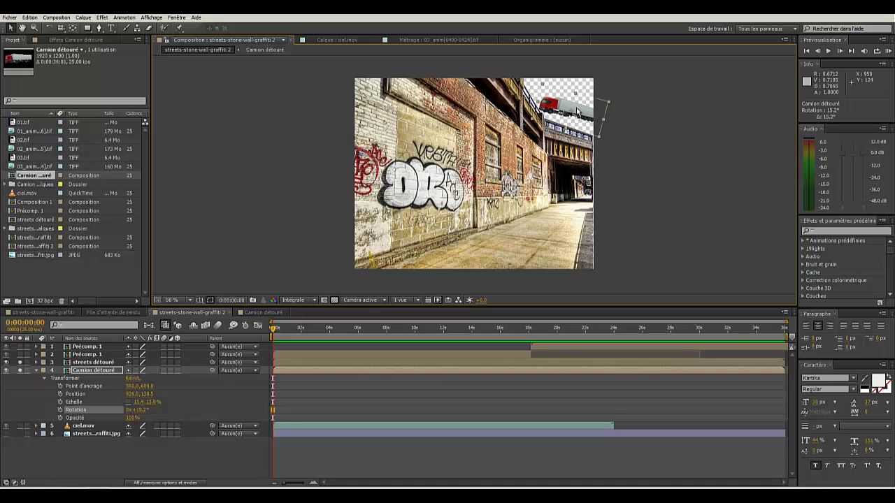
{"action": "left_click_drag", "start_coordinate": [576, 108], "coordinate": [633, 145]}
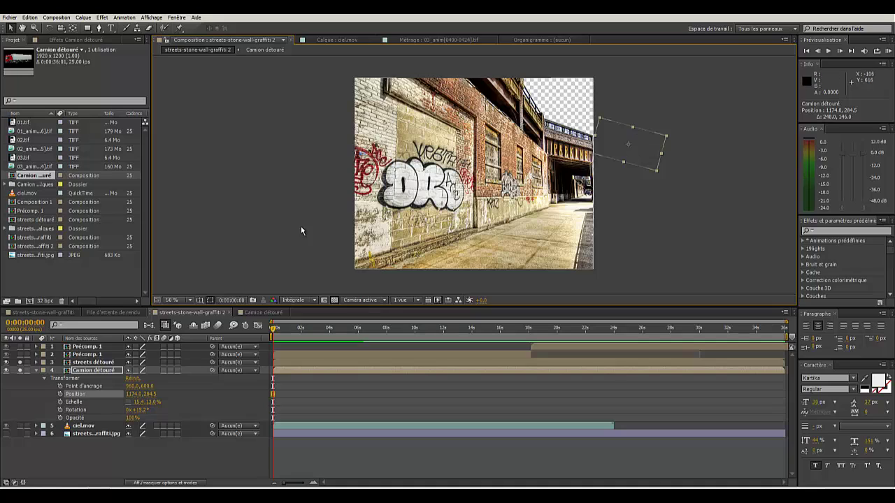
Animate the truck's position from a keyframe at 0:00:03:05 to about 648, 104.5 at 0:00:05:24, so it crosses the bridge.
{"action": "left_click", "coordinate": [61, 394]}
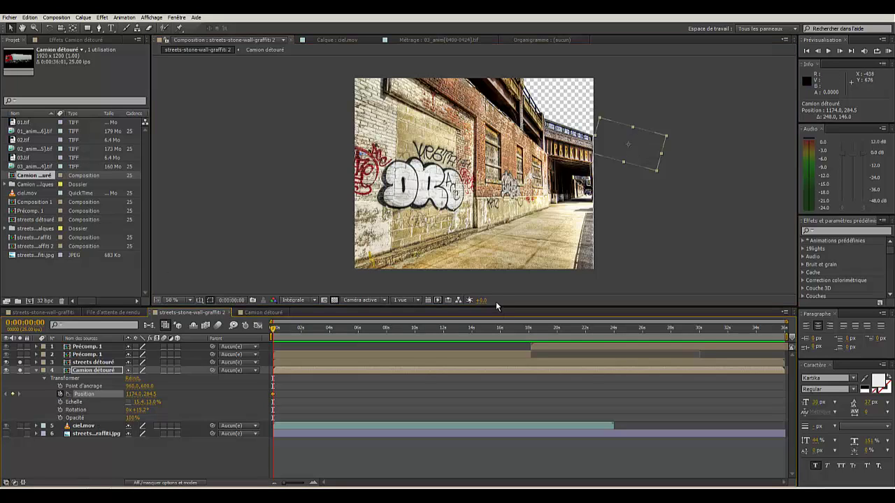
{"action": "left_click", "coordinate": [274, 332]}
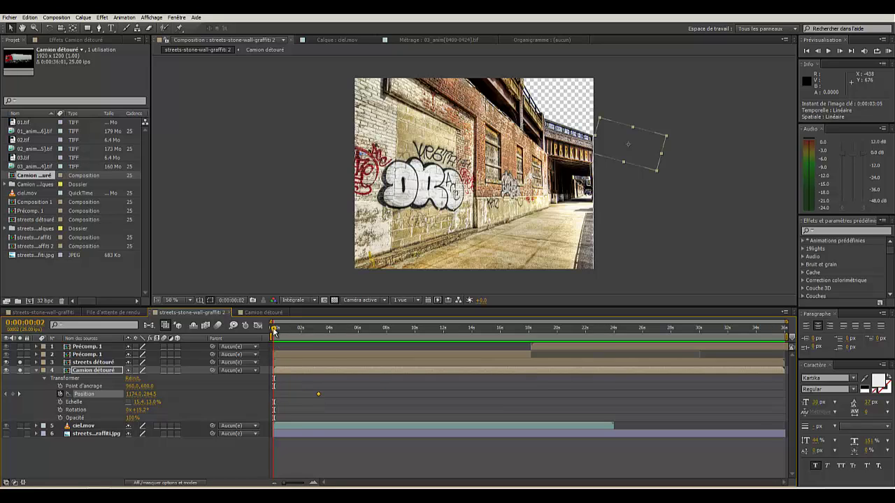
{"action": "left_click_drag", "start_coordinate": [274, 330], "coordinate": [358, 333]}
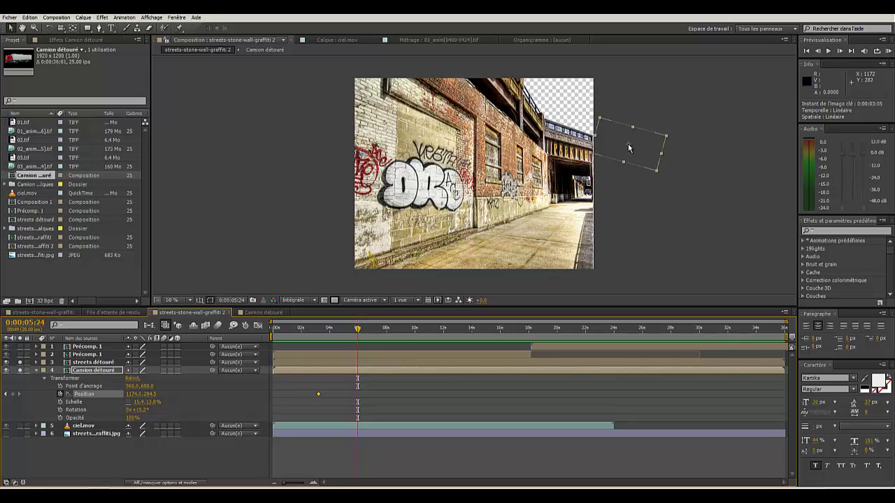
{"action": "left_click_drag", "start_coordinate": [627, 146], "coordinate": [507, 101]}
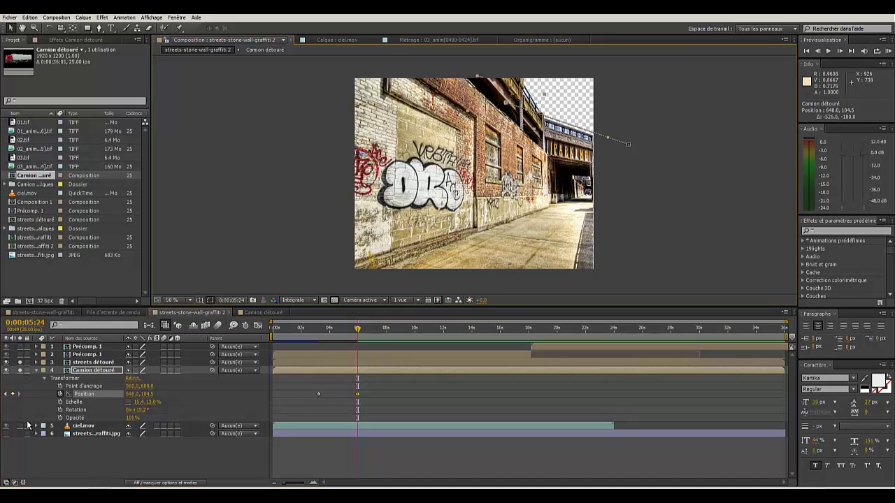
Turn off solo for Camion détouré and streets détouré, and end the work area at 0:00:08:02.
{"action": "left_click", "coordinate": [19, 370]}
{"action": "left_click", "coordinate": [21, 363]}
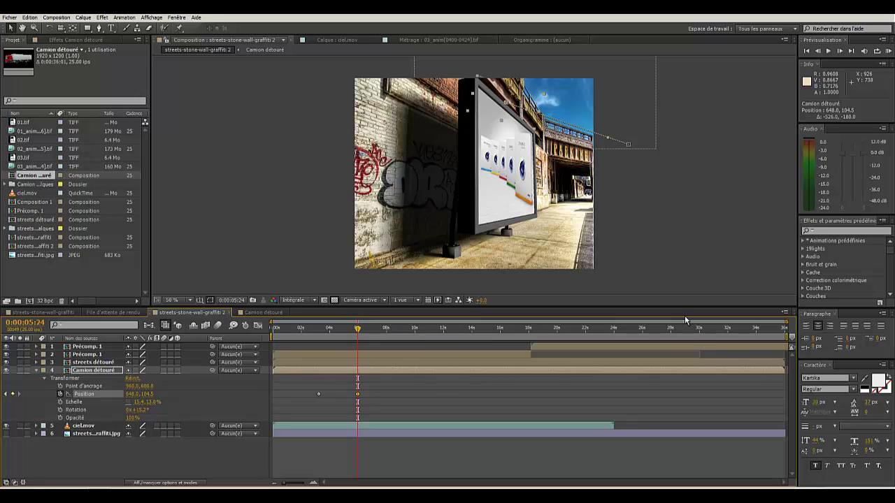
{"action": "left_click_drag", "start_coordinate": [784, 336], "coordinate": [389, 336]}
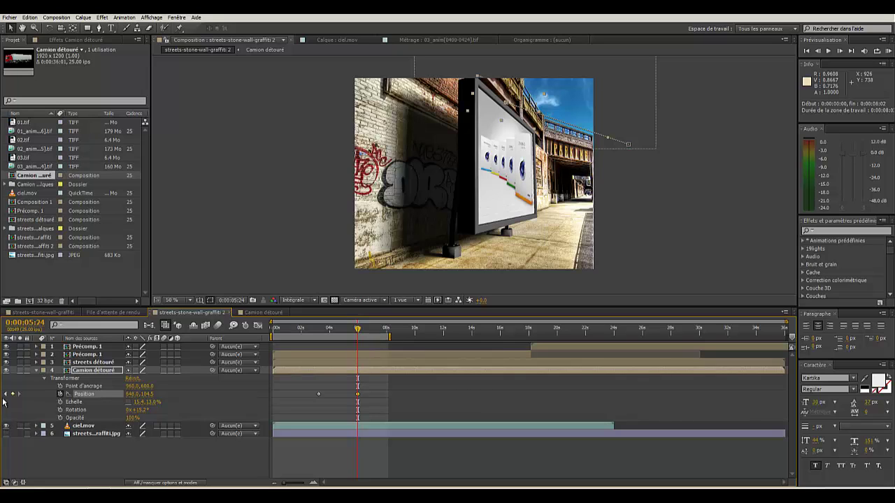
Collapse the Camion détouré properties and run a RAM preview of the truck crossing the bridge.
{"action": "left_click", "coordinate": [37, 371]}
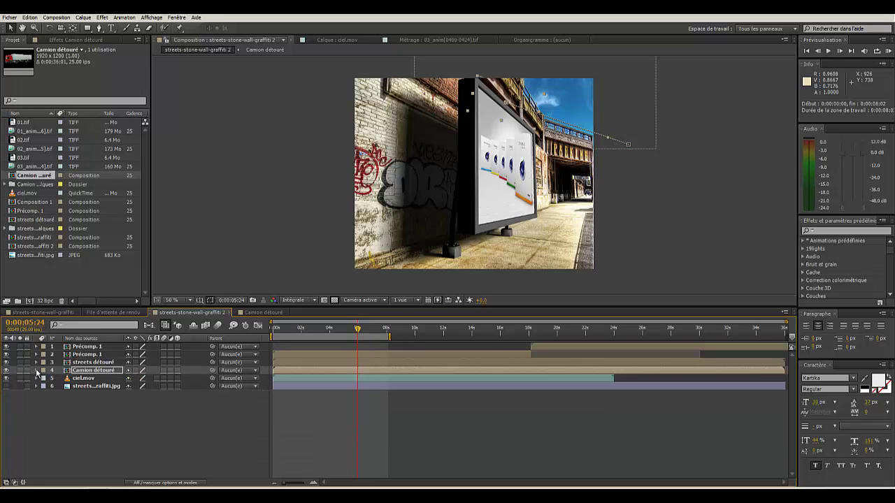
{"action": "left_click", "coordinate": [51, 414]}
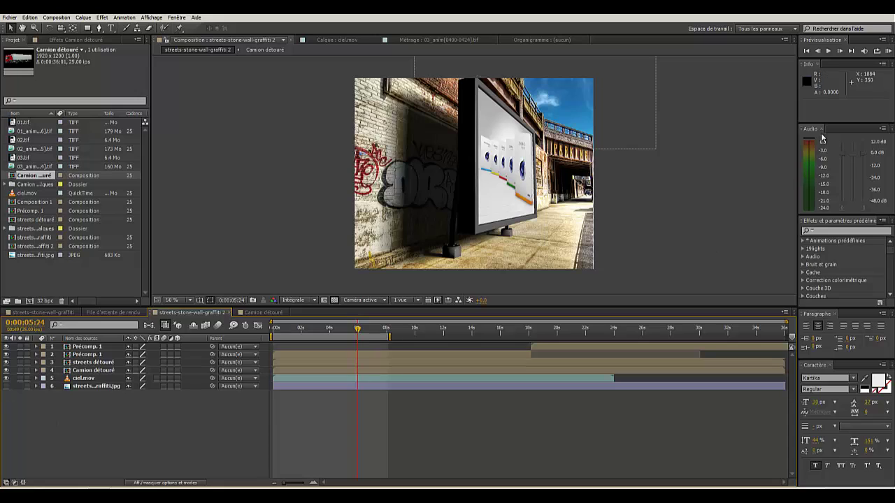
{"action": "left_click", "coordinate": [803, 53]}
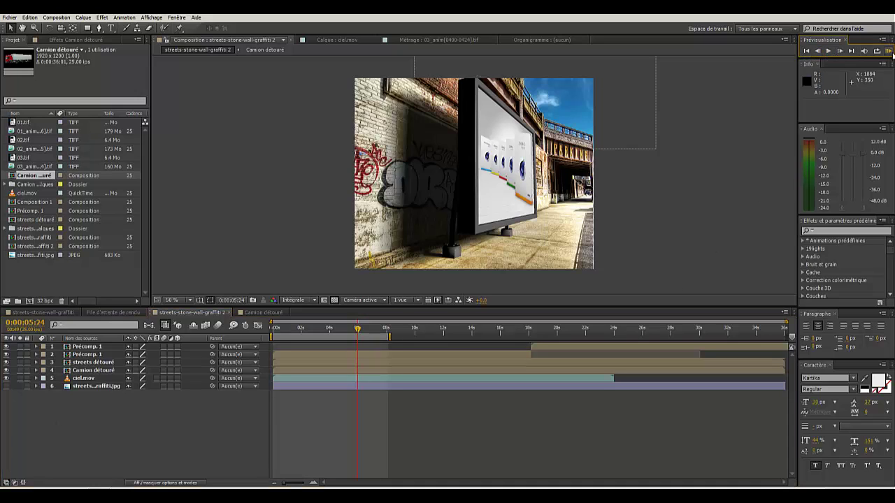
{"action": "left_click", "coordinate": [889, 52]}
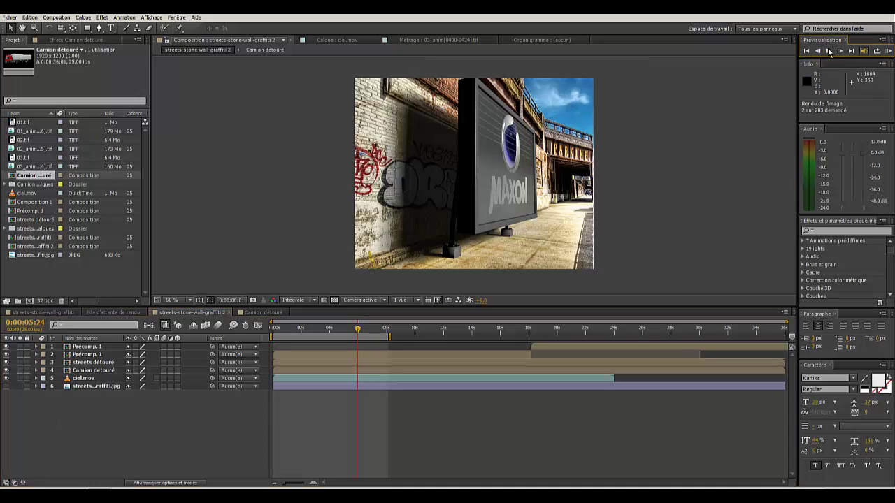
{"action": "left_click", "coordinate": [808, 52]}
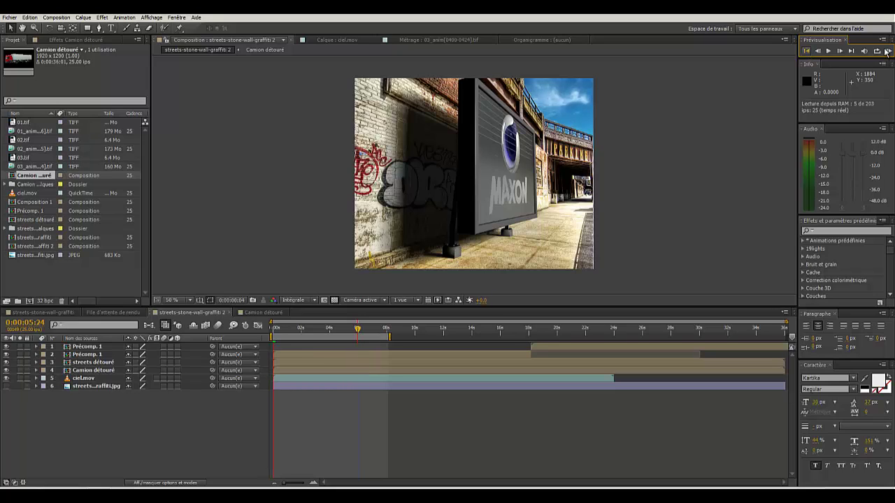
{"action": "left_click", "coordinate": [889, 52]}
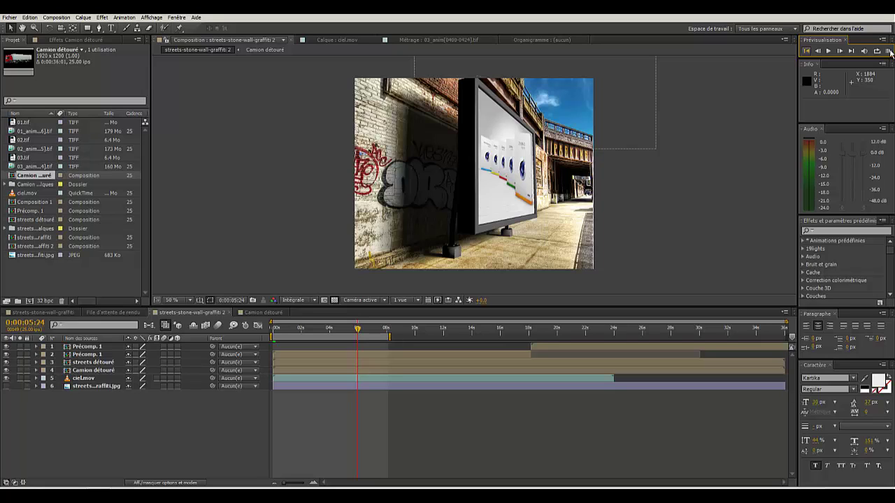
{"action": "left_click", "coordinate": [889, 52]}
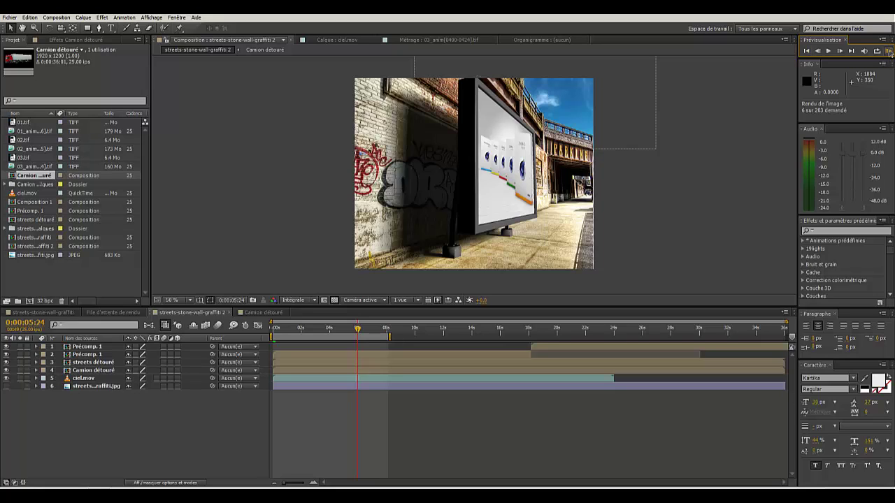
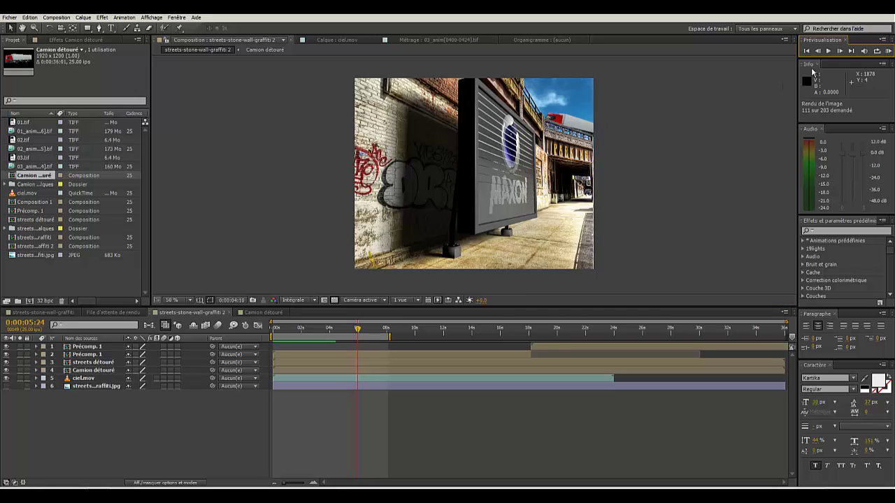
{"action": "left_click", "coordinate": [829, 52]}
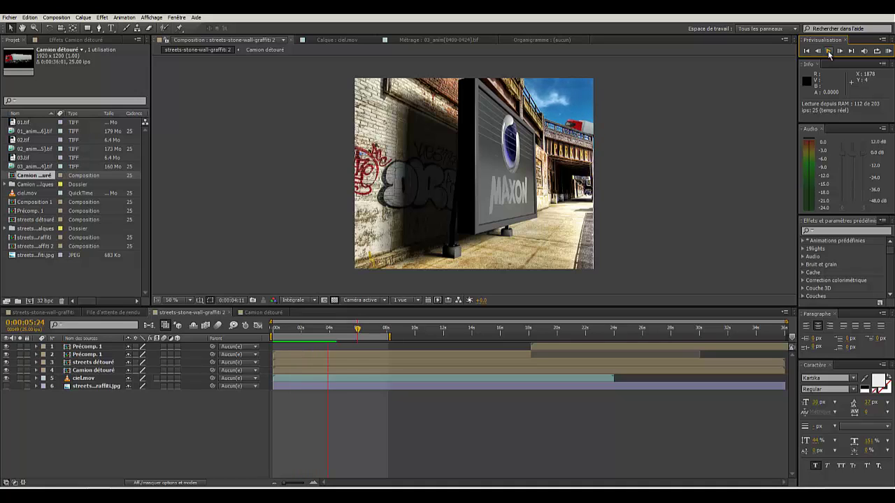
{"action": "left_click", "coordinate": [829, 51]}
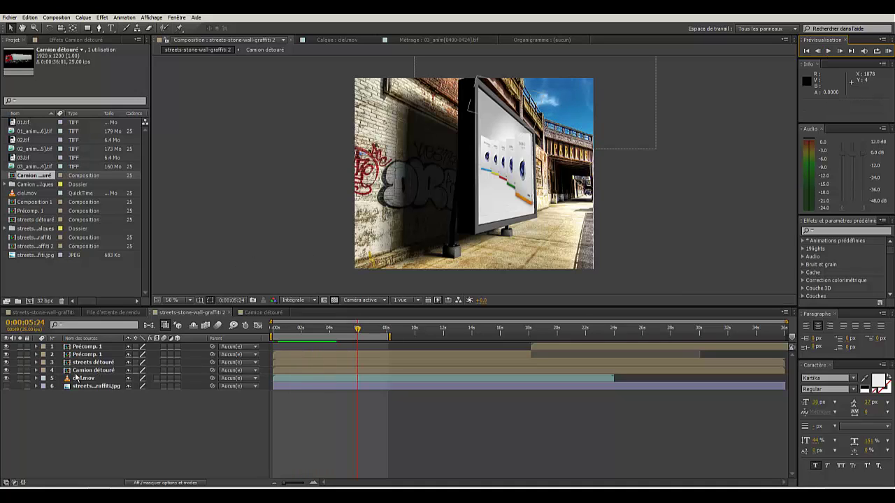
Set the current time to 0:00:04:14 and remove all position keyframes from the Camion détouré layer.
{"action": "left_click", "coordinate": [37, 371]}
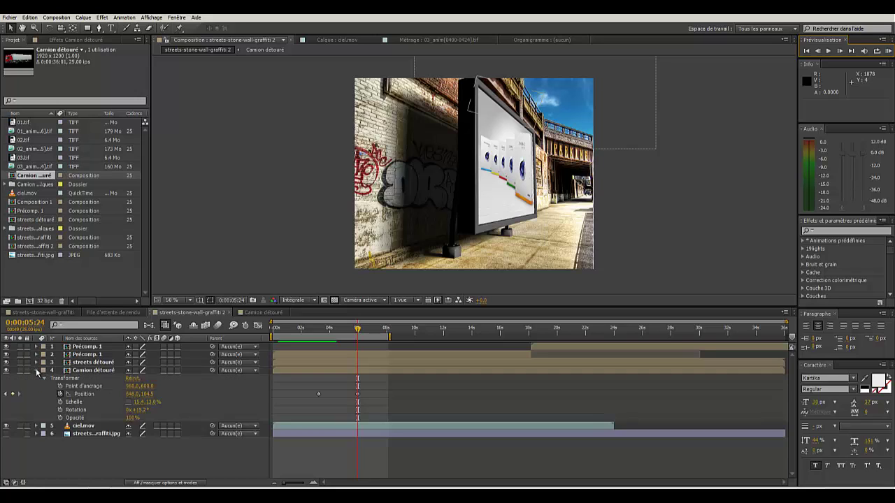
{"action": "left_click", "coordinate": [36, 370]}
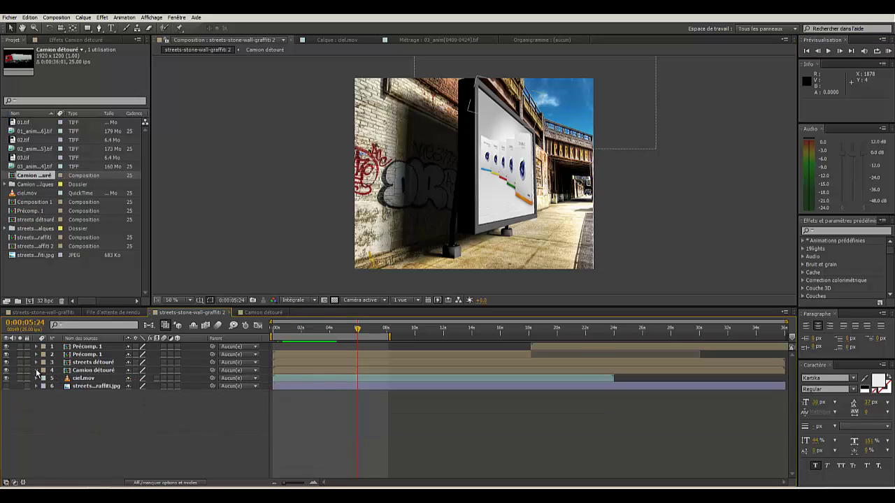
{"action": "left_click", "coordinate": [36, 370]}
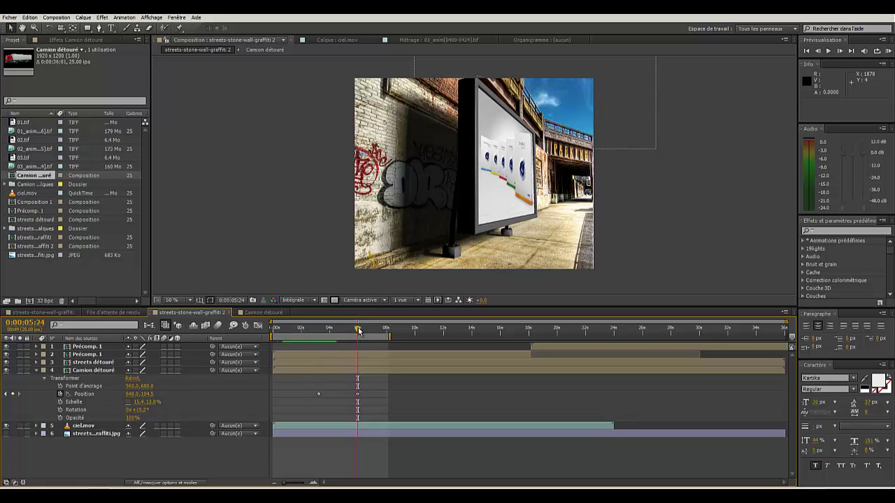
{"action": "left_click_drag", "start_coordinate": [358, 330], "coordinate": [320, 330]}
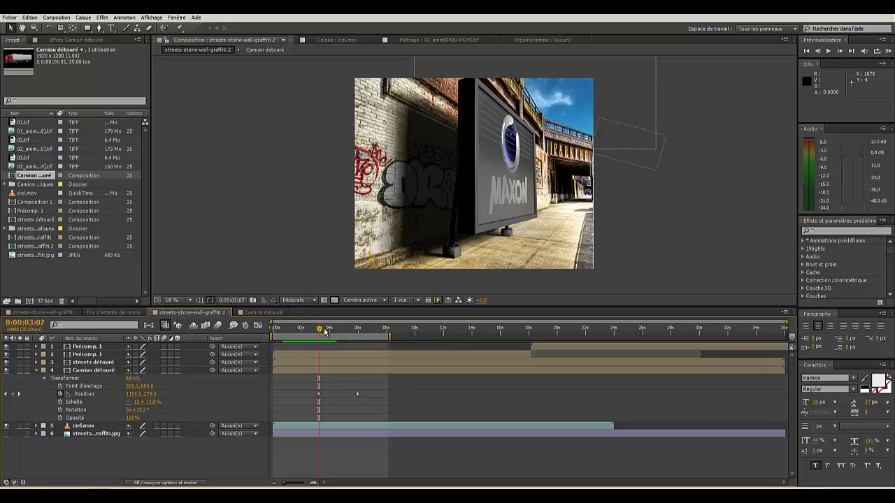
{"action": "left_click_drag", "start_coordinate": [319, 329], "coordinate": [337, 331]}
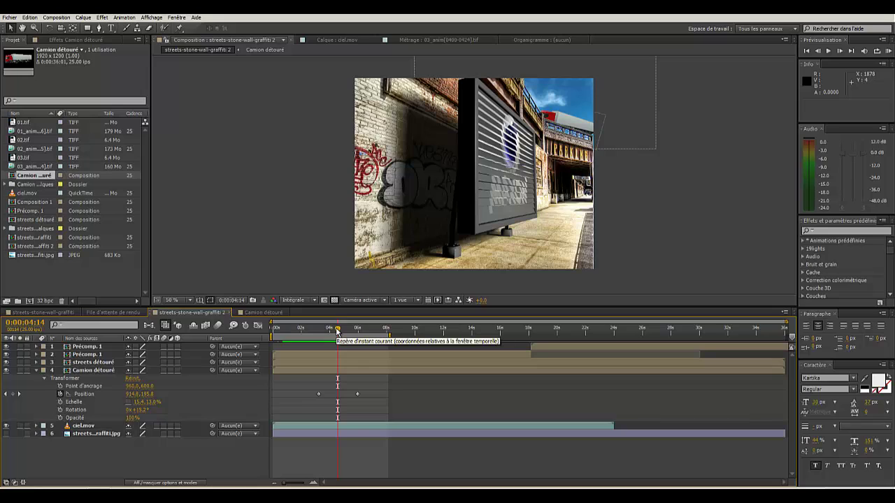
{"action": "left_click", "coordinate": [61, 395]}
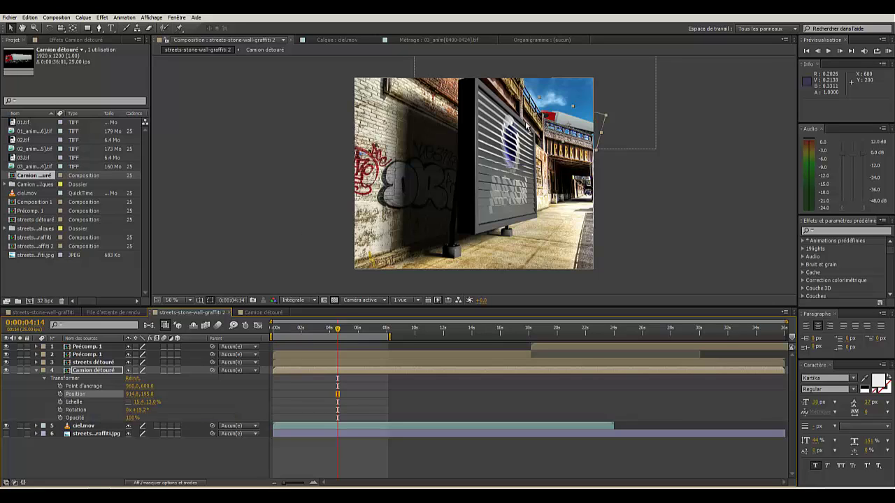
{"action": "double_click", "coordinate": [566, 121]}
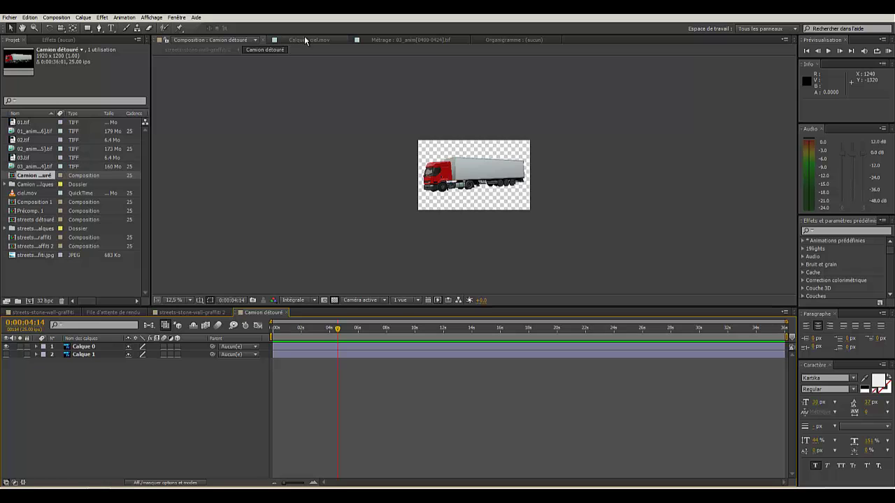
{"action": "left_click", "coordinate": [255, 39]}
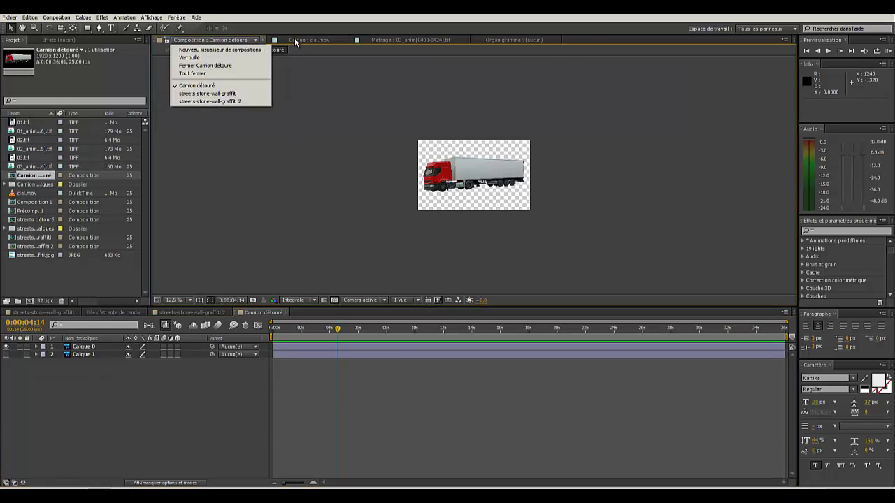
{"action": "left_click", "coordinate": [295, 41]}
{"action": "left_click", "coordinate": [409, 41]}
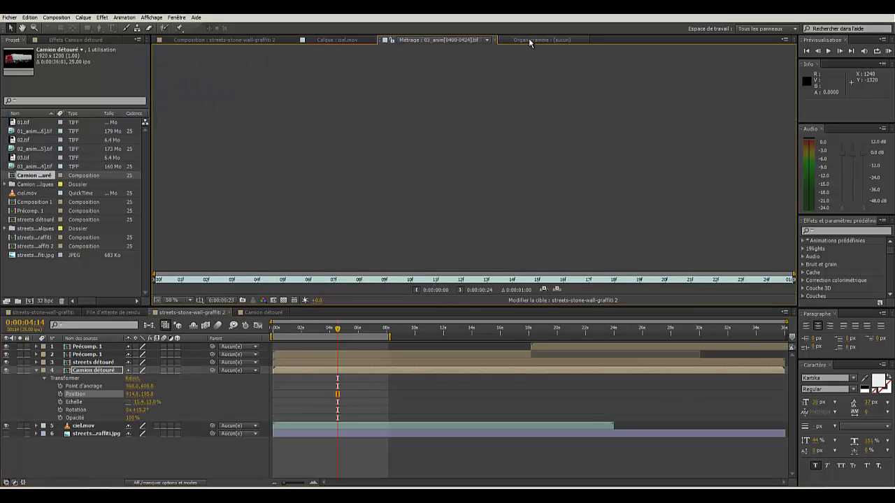
{"action": "left_click", "coordinate": [529, 40]}
{"action": "left_click", "coordinate": [226, 39]}
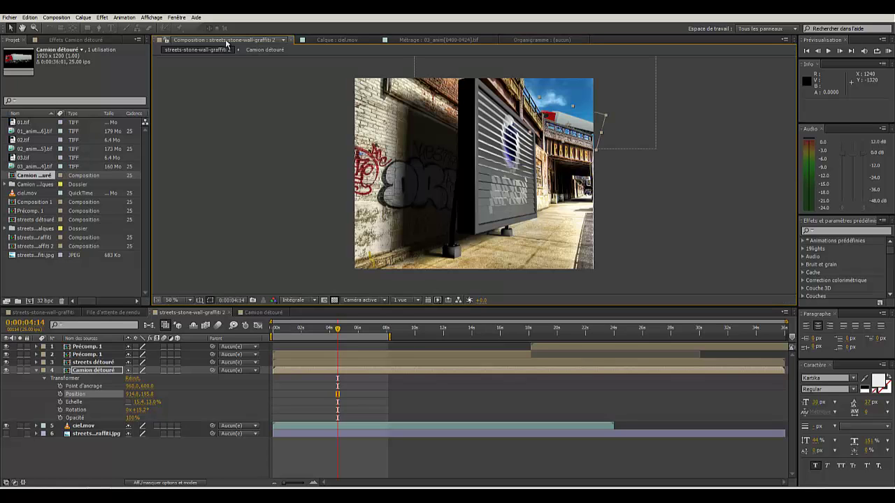
Open the Camion détouré composition and close the composition, ciel.mov layer and 03_anim[0400-0424].tif footage viewers.
{"action": "double_click", "coordinate": [576, 122]}
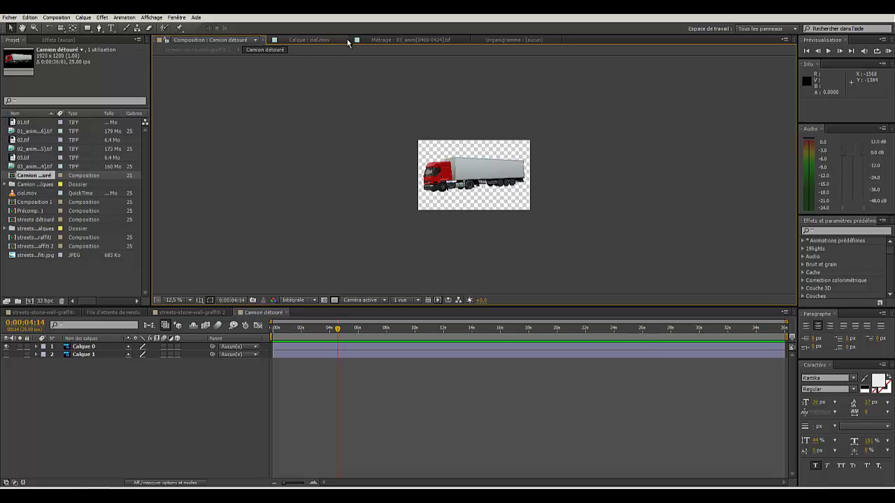
{"action": "left_click", "coordinate": [264, 40]}
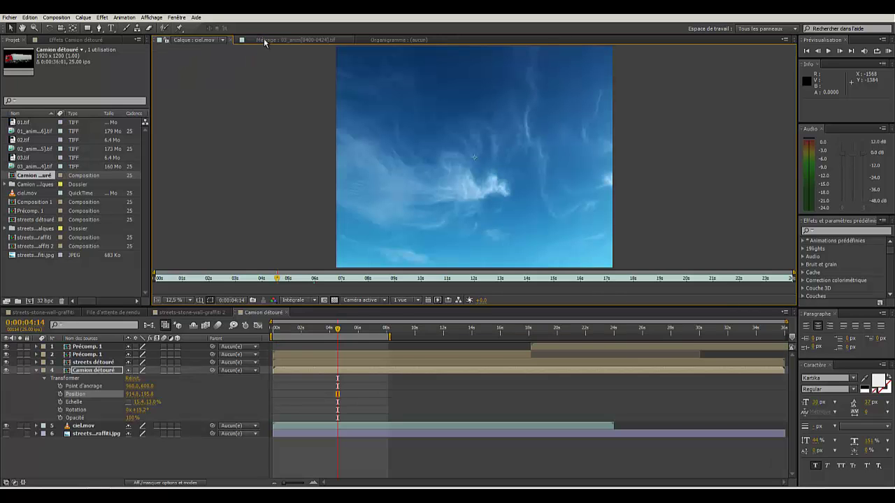
{"action": "left_click", "coordinate": [230, 37]}
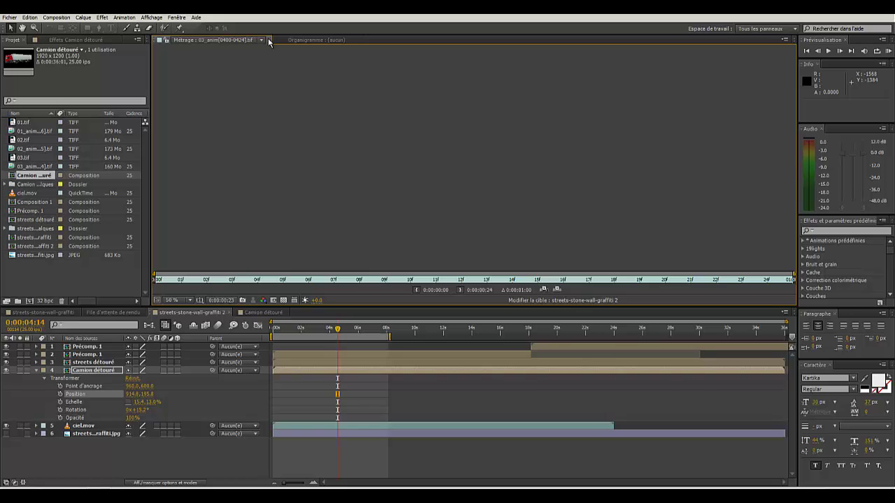
{"action": "left_click", "coordinate": [261, 40]}
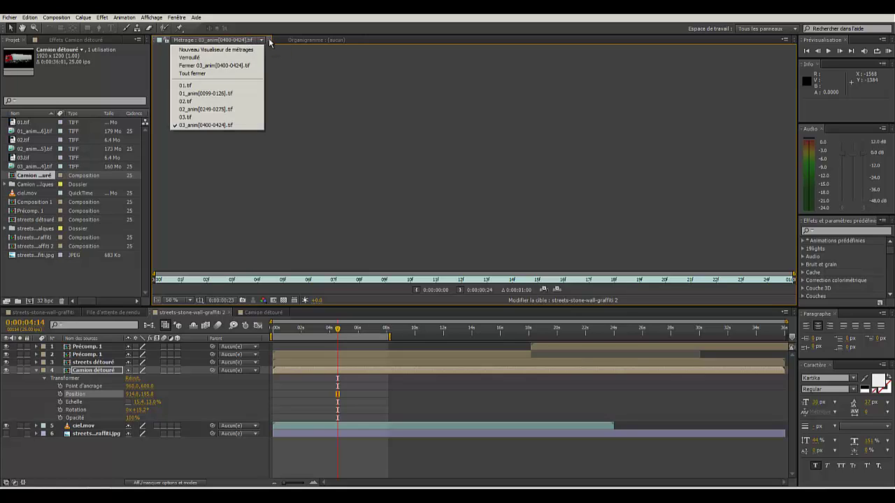
{"action": "left_click", "coordinate": [269, 40]}
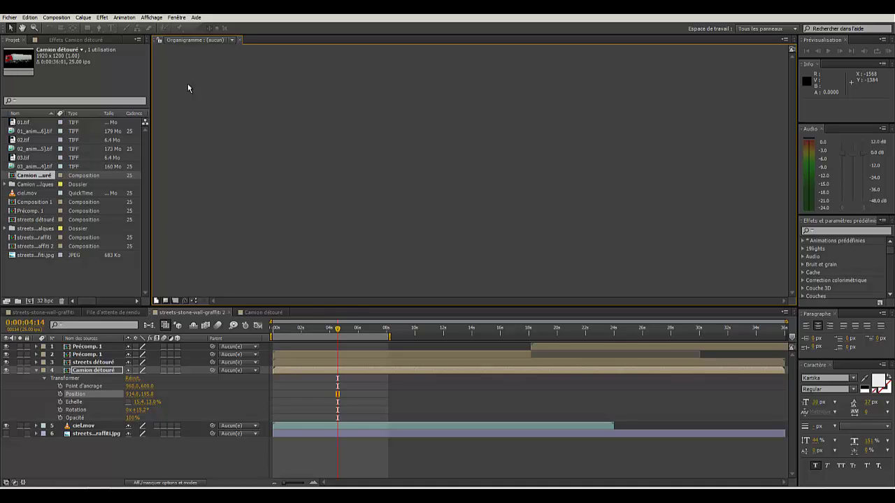
Look through the flowchart viewer's panel options and close the empty flowchart viewer.
{"action": "left_click", "coordinate": [784, 39]}
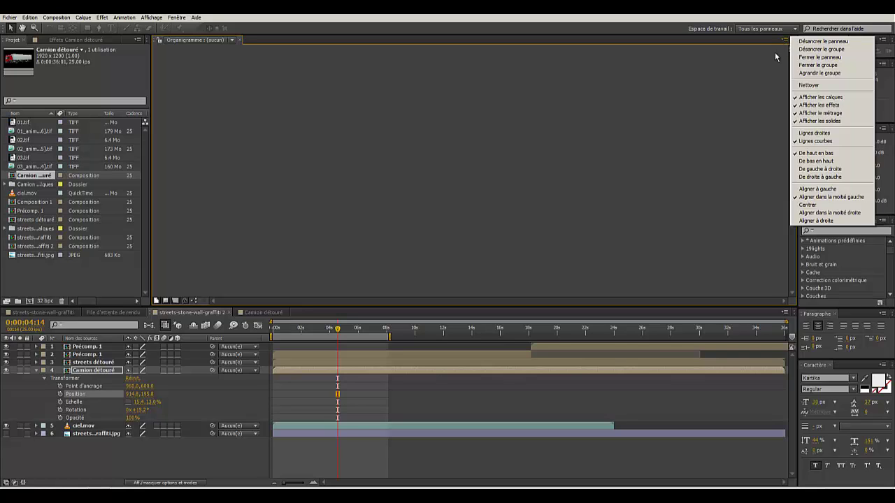
{"action": "left_click", "coordinate": [703, 95]}
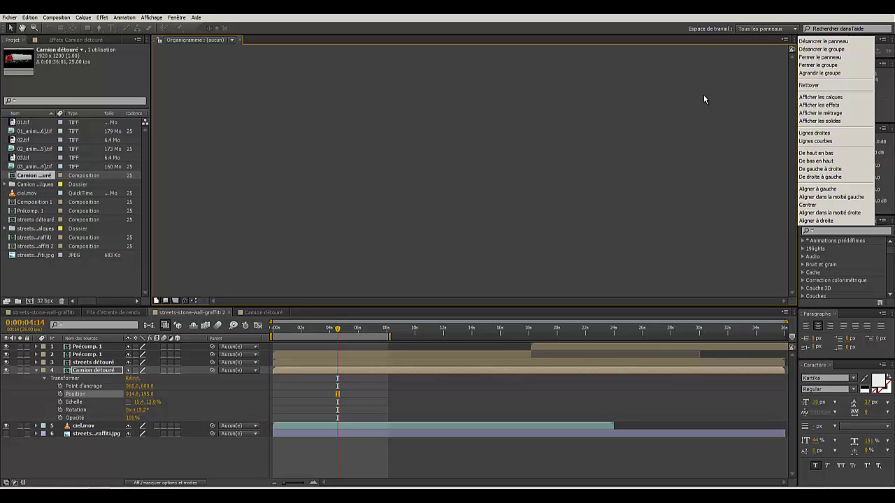
{"action": "left_click", "coordinate": [784, 40]}
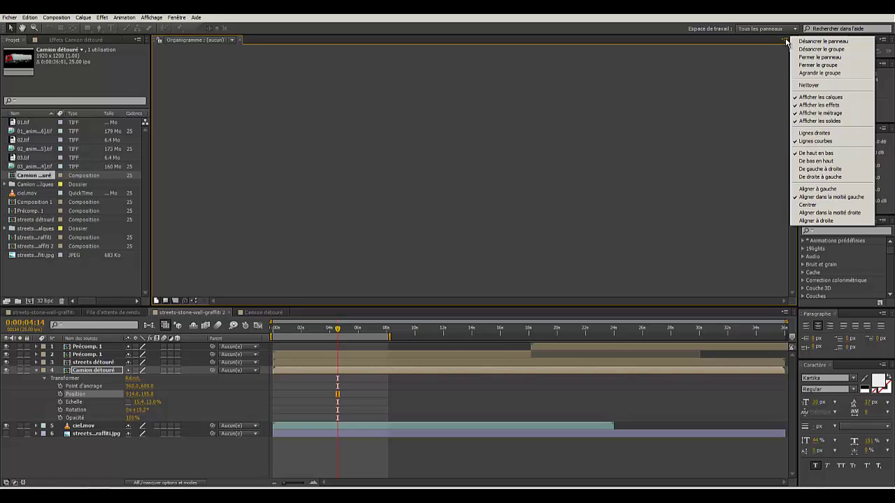
{"action": "left_click", "coordinate": [676, 89]}
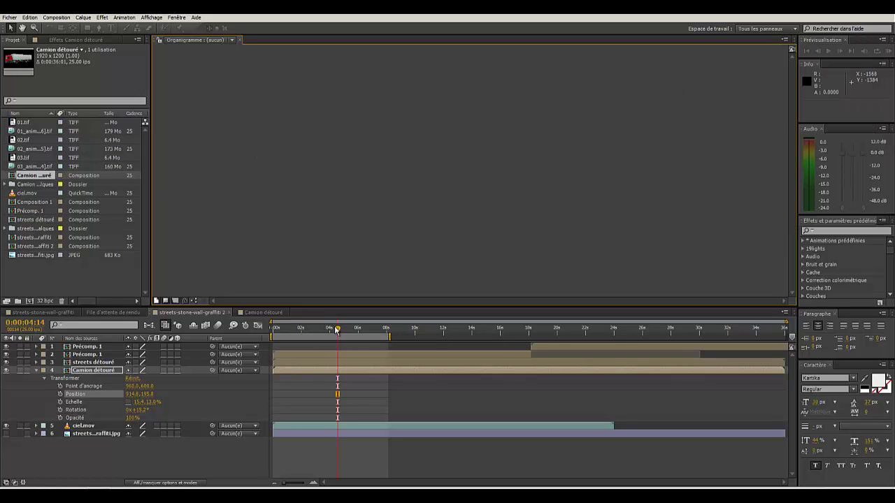
{"action": "left_click", "coordinate": [238, 39]}
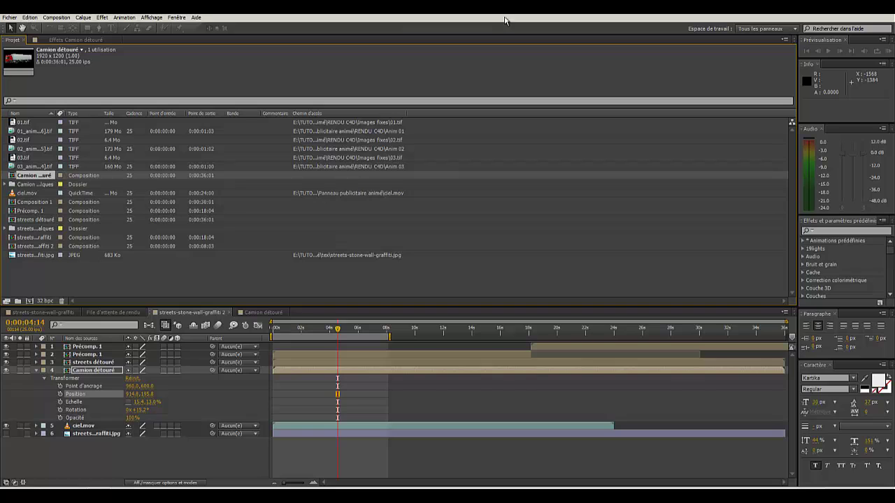
Bring back the composition viewer for streets-stone-wall-graffiti 2 and play a short preview.
{"action": "left_click", "coordinate": [177, 18]}
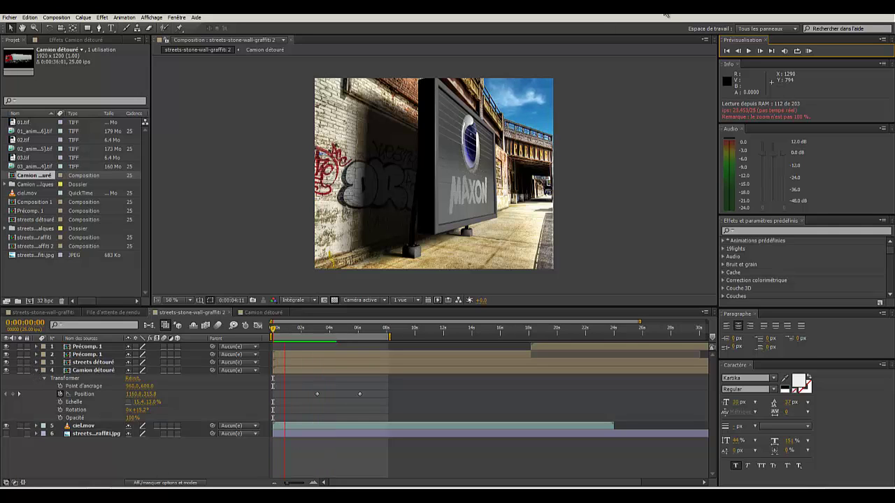
{"action": "left_click", "coordinate": [749, 51]}
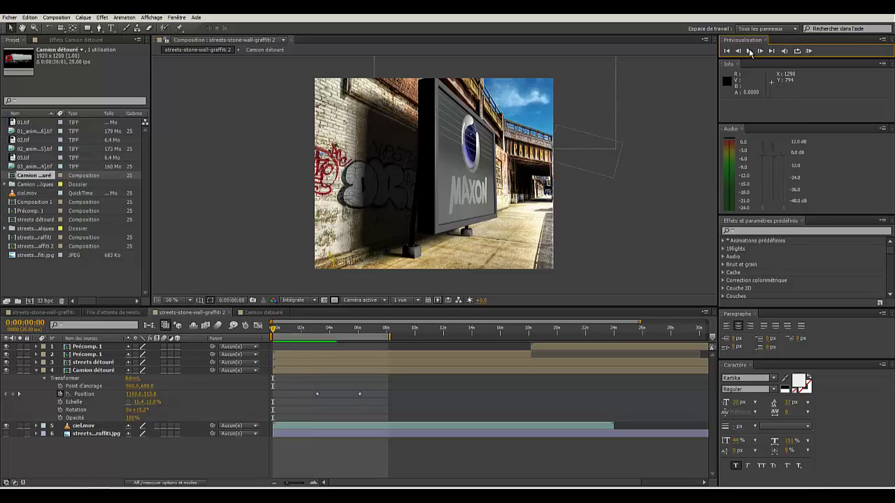
{"action": "left_click", "coordinate": [749, 52]}
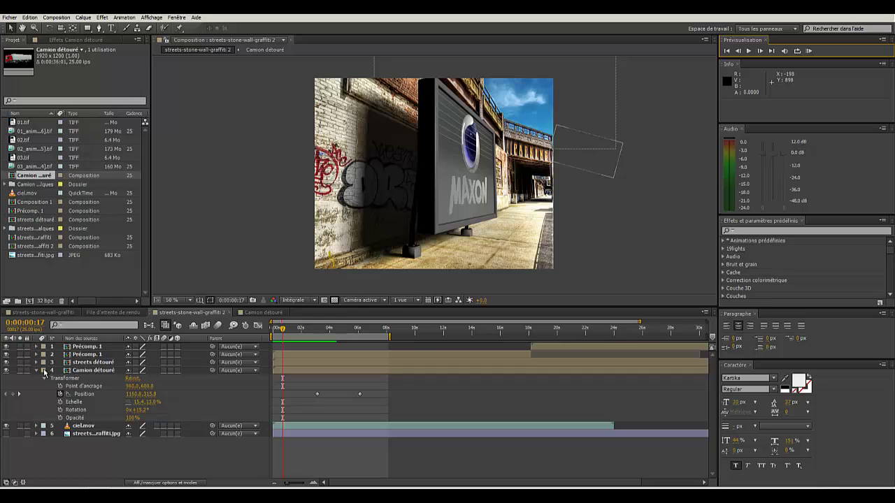
Collapse the Camion détouré properties and delete the hidden streets-stone-wall-graffiti.jpg layer from the composition.
{"action": "left_click", "coordinate": [36, 372]}
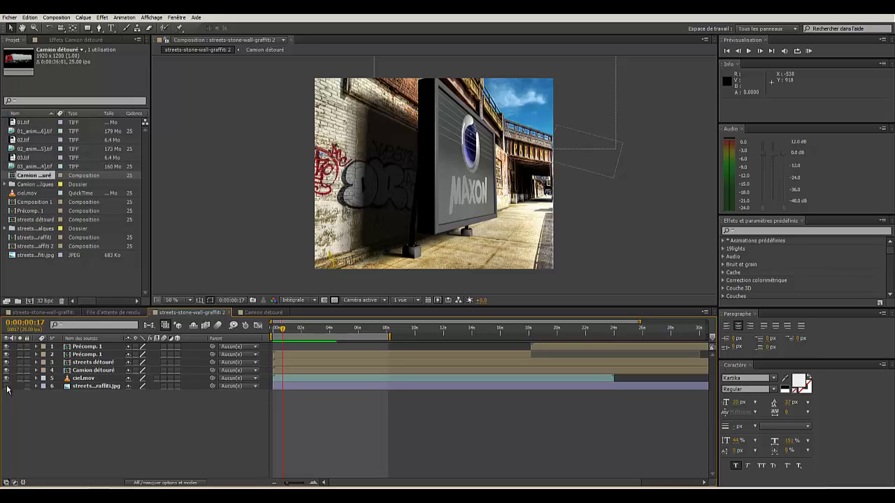
{"action": "left_click", "coordinate": [108, 386]}
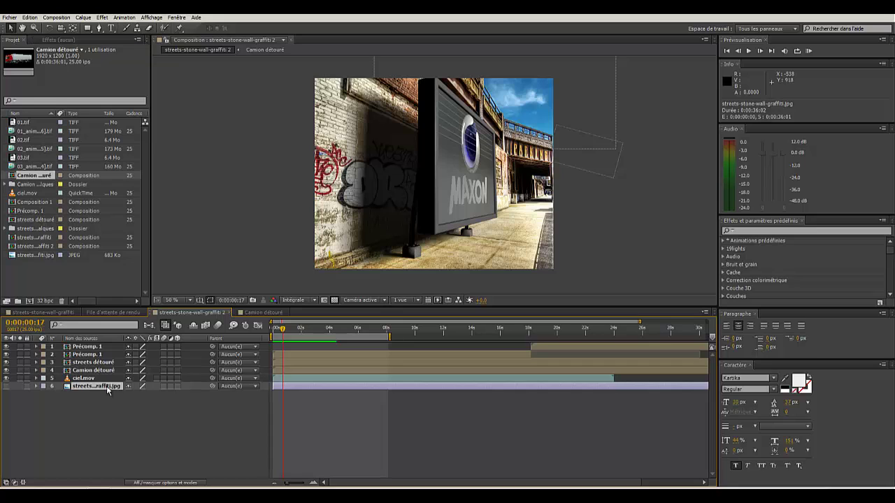
{"action": "key", "text": "Delete"}
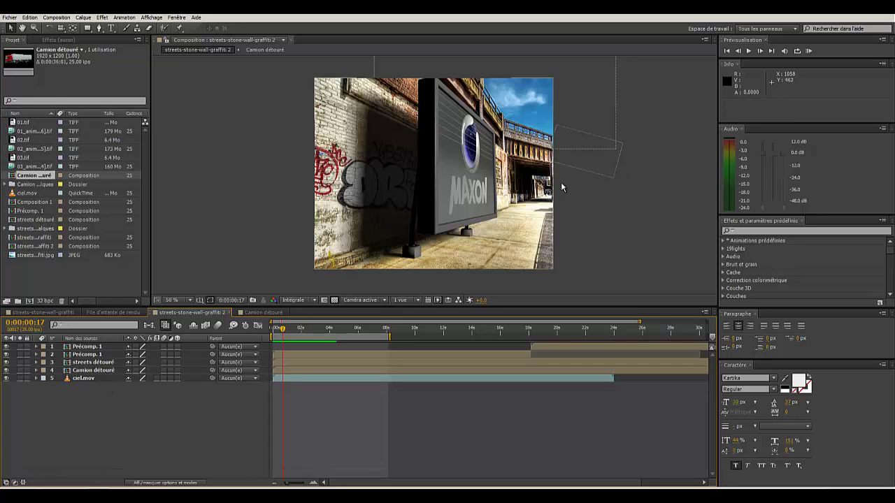
Add a pre-render of the composition to the render queue, saved on the Desktop as the AVI file streets-stone-wall-graffiti 2.
{"action": "left_click", "coordinate": [65, 19]}
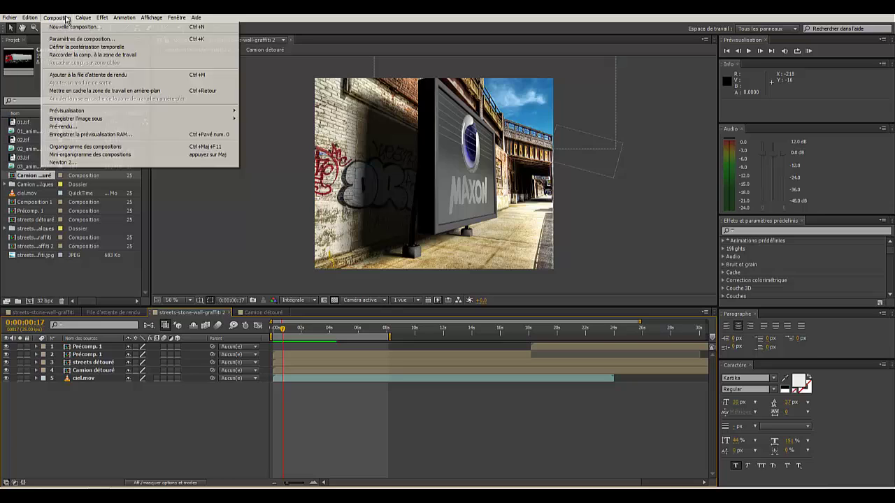
{"action": "left_click", "coordinate": [70, 128]}
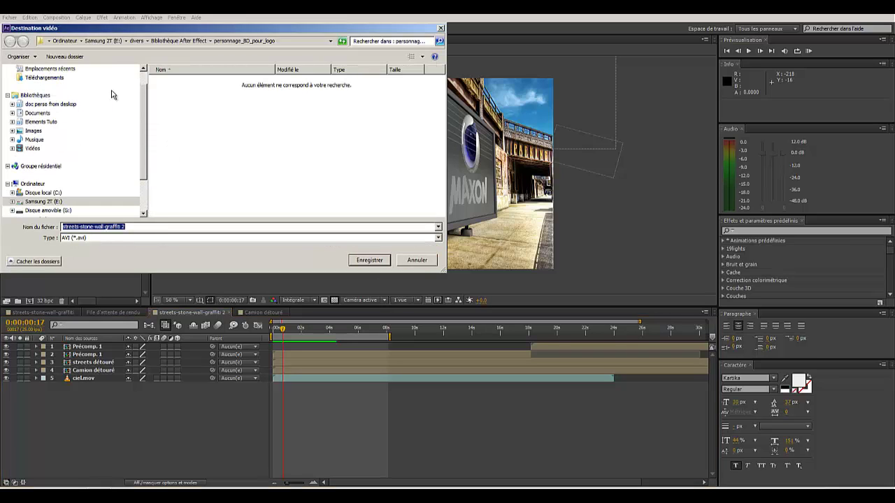
{"action": "left_click_drag", "start_coordinate": [145, 103], "coordinate": [148, 66]}
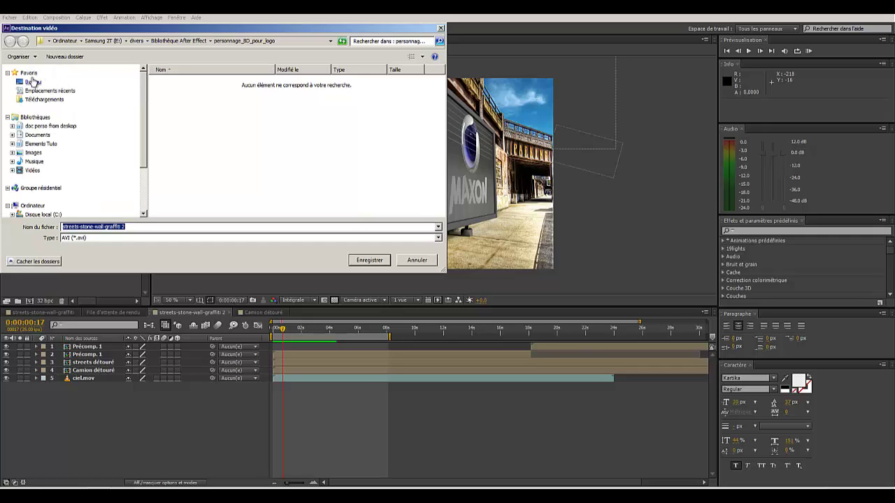
{"action": "left_click", "coordinate": [33, 81]}
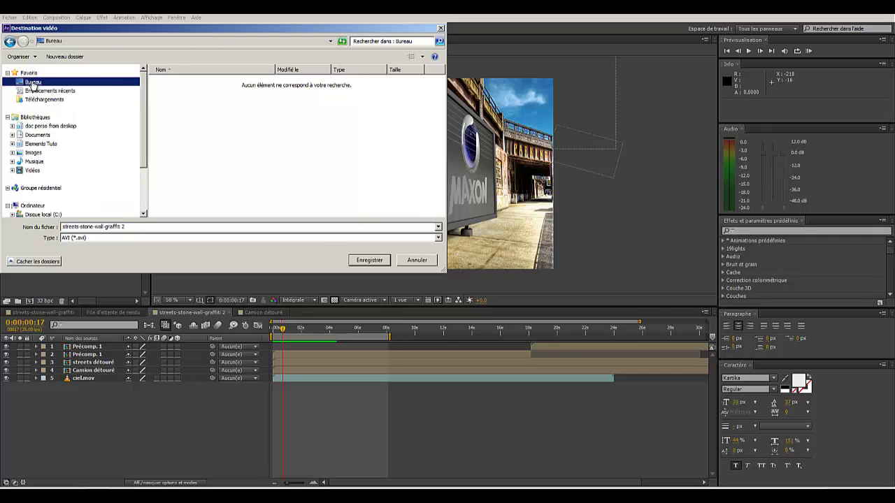
{"action": "left_click", "coordinate": [370, 260]}
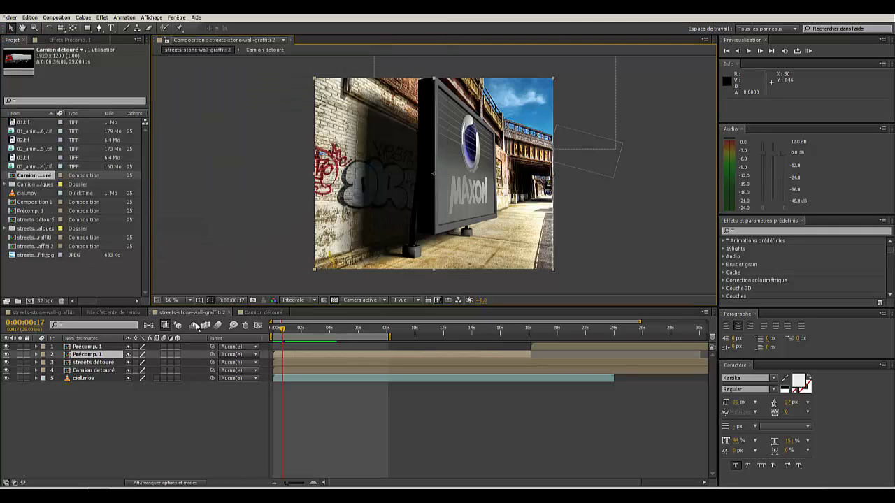
Check the queued render's output module formats, keeping AVI, and look at its destination folder.
{"action": "left_click", "coordinate": [116, 312]}
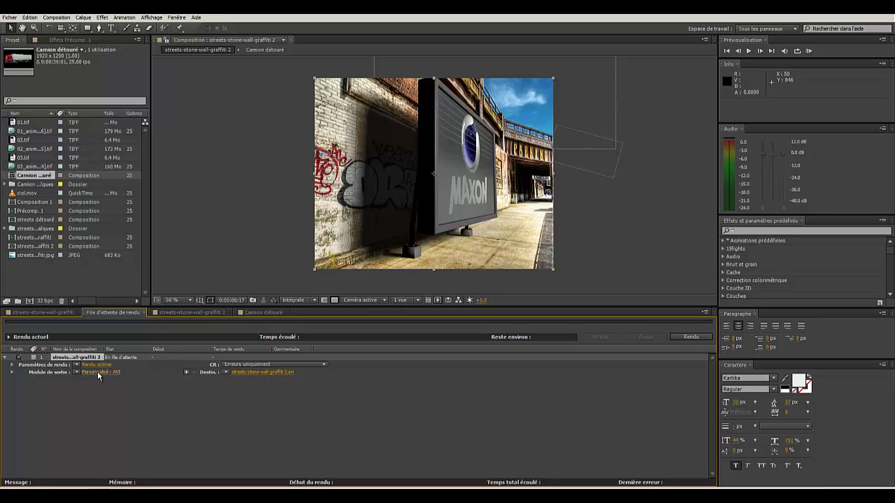
{"action": "left_click", "coordinate": [97, 371]}
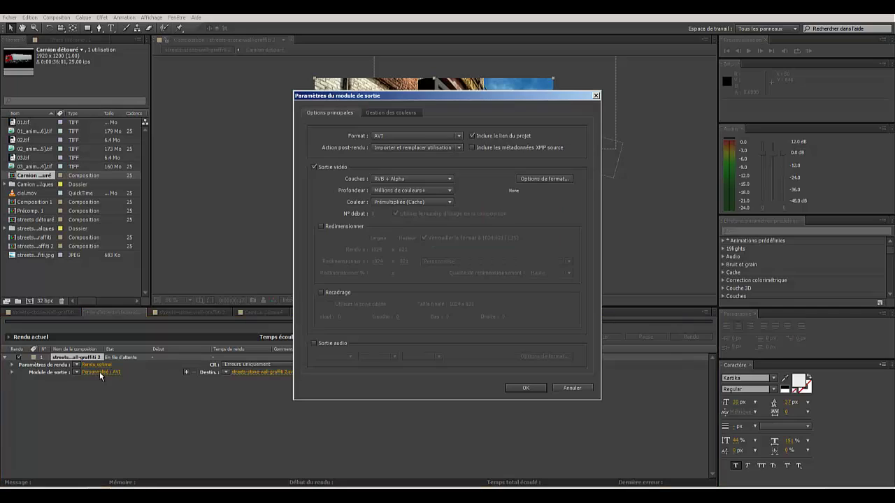
{"action": "left_click", "coordinate": [460, 137]}
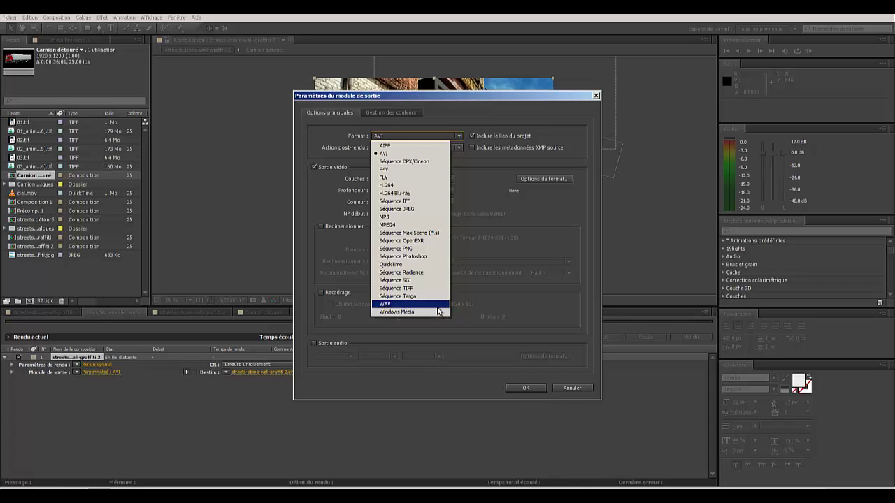
{"action": "left_click", "coordinate": [526, 388]}
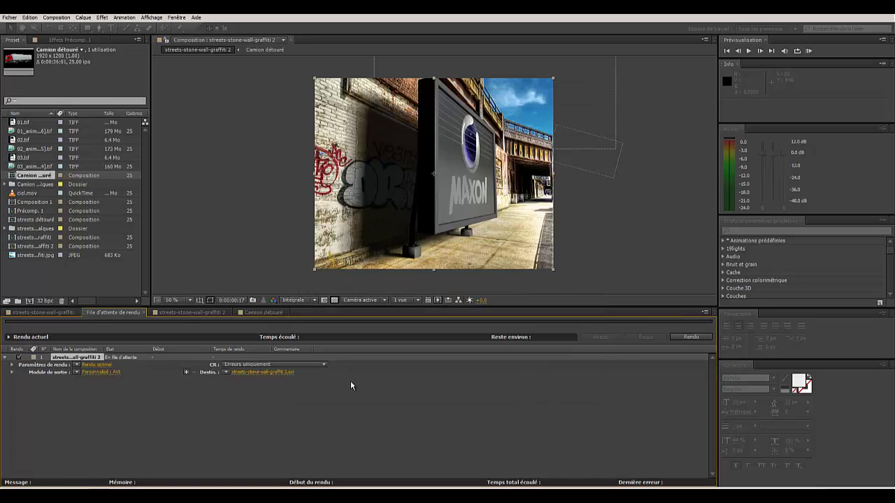
{"action": "left_click", "coordinate": [273, 371]}
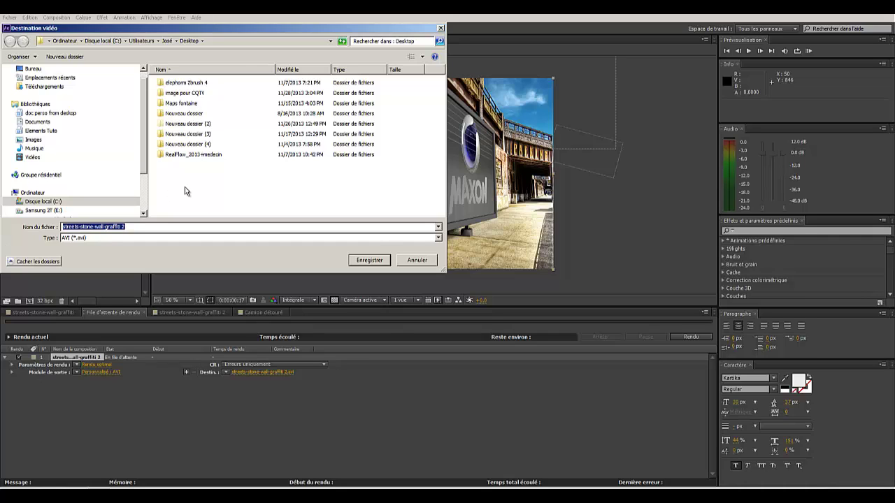
{"action": "left_click", "coordinate": [418, 263]}
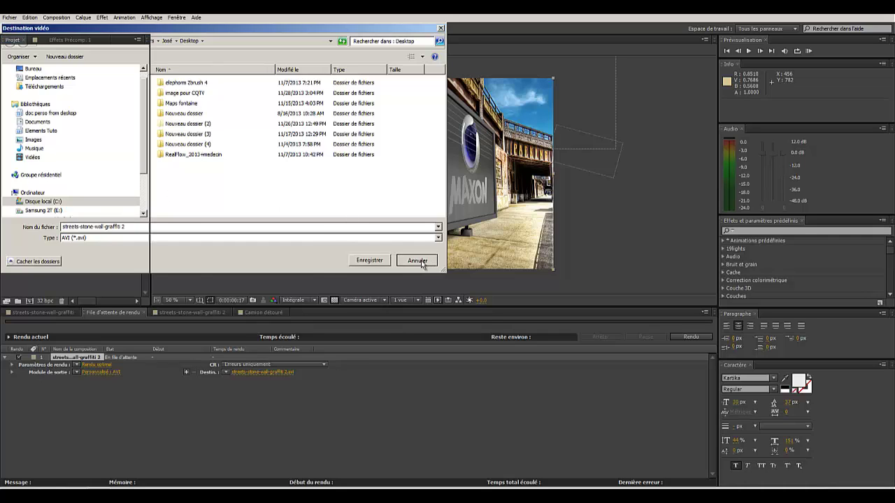